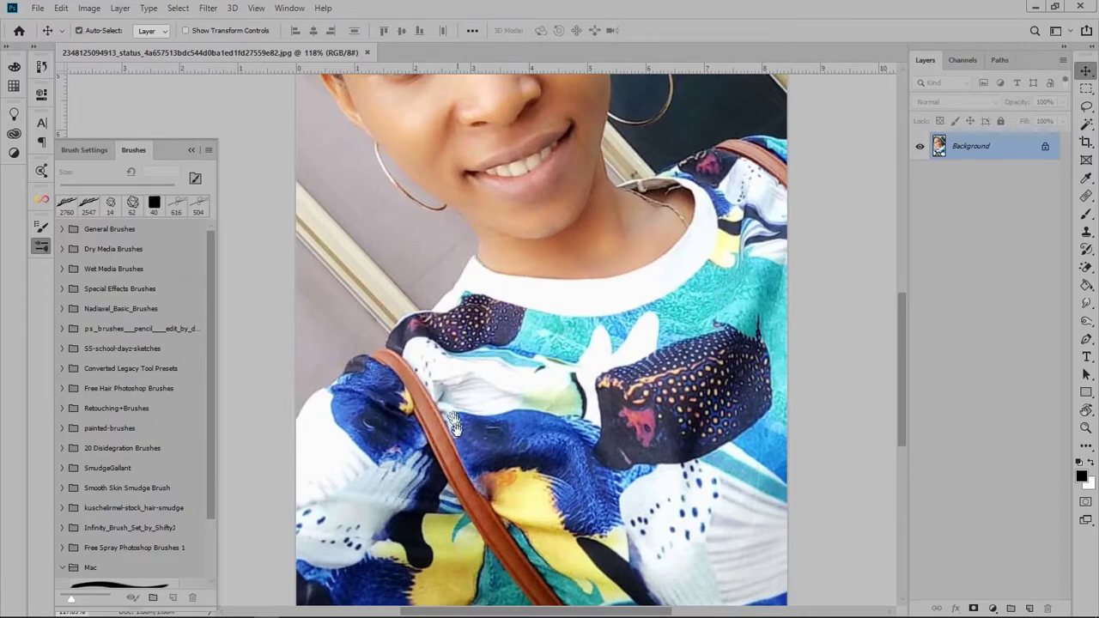
Start a pen path at the left shoulder and trace up the neck to the jaw beside the earring.
scroll(455, 423, up, 3)
key(p)
scroll(339, 357, up, 3)
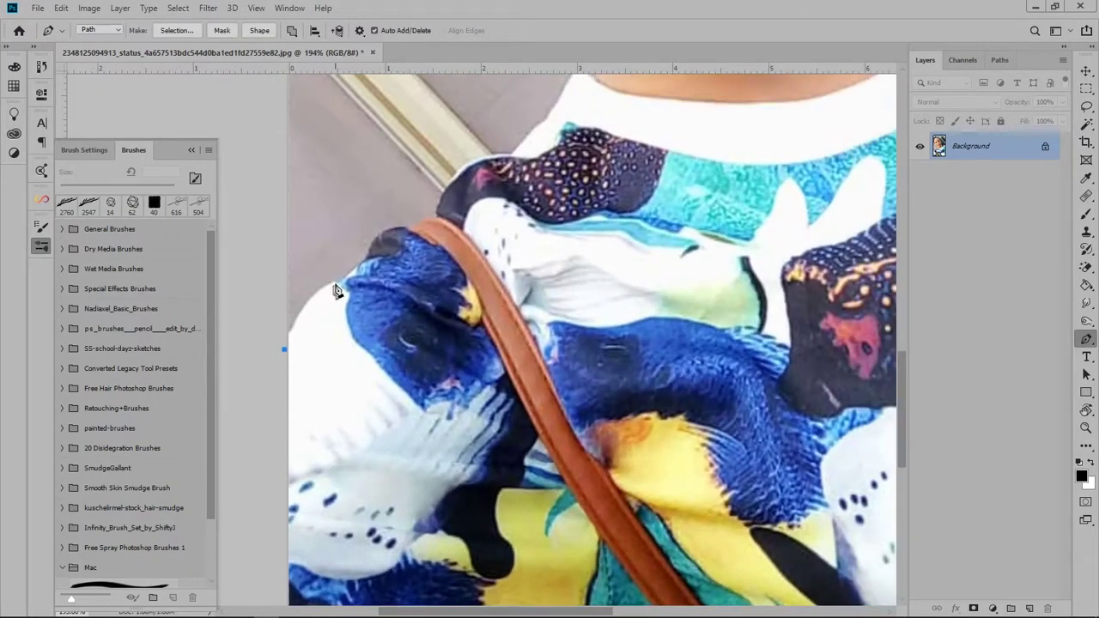
click(438, 208)
mouse_move(513, 162)
mouse_down()
mouse_move(385, 230)
mouse_move(376, 298)
mouse_up()
click(372, 271)
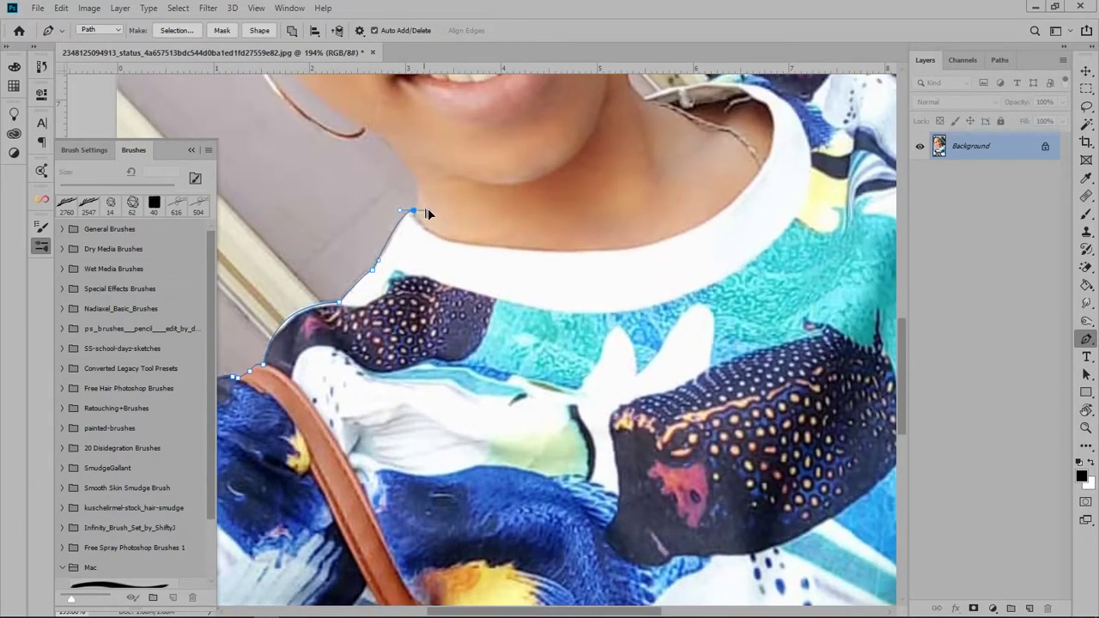
drag(425, 210, 448, 296)
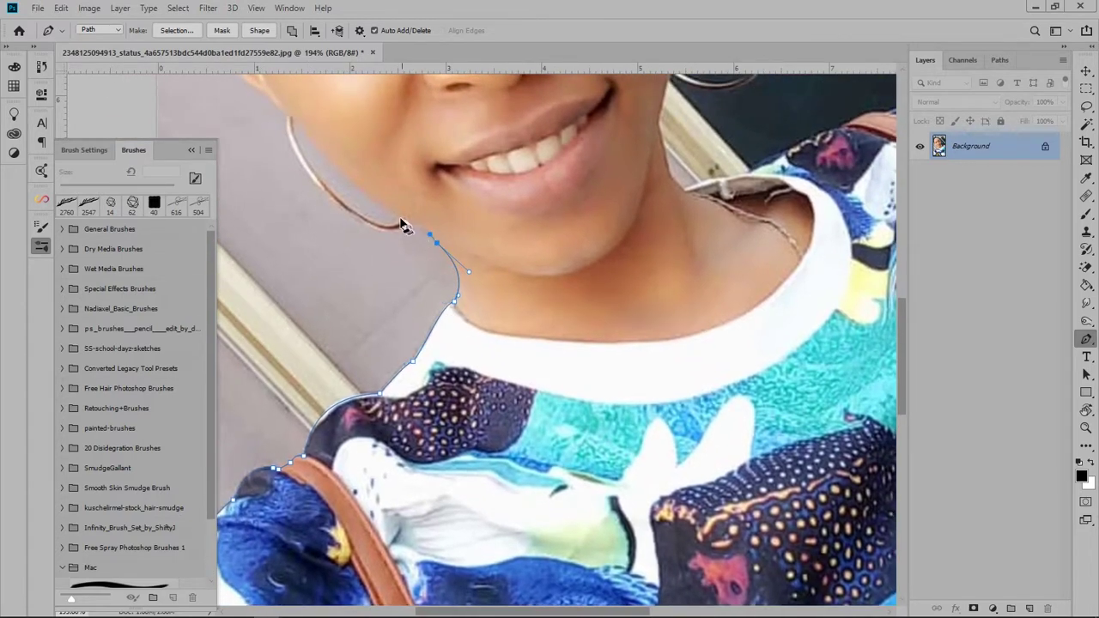
scroll(396, 239, up, 3)
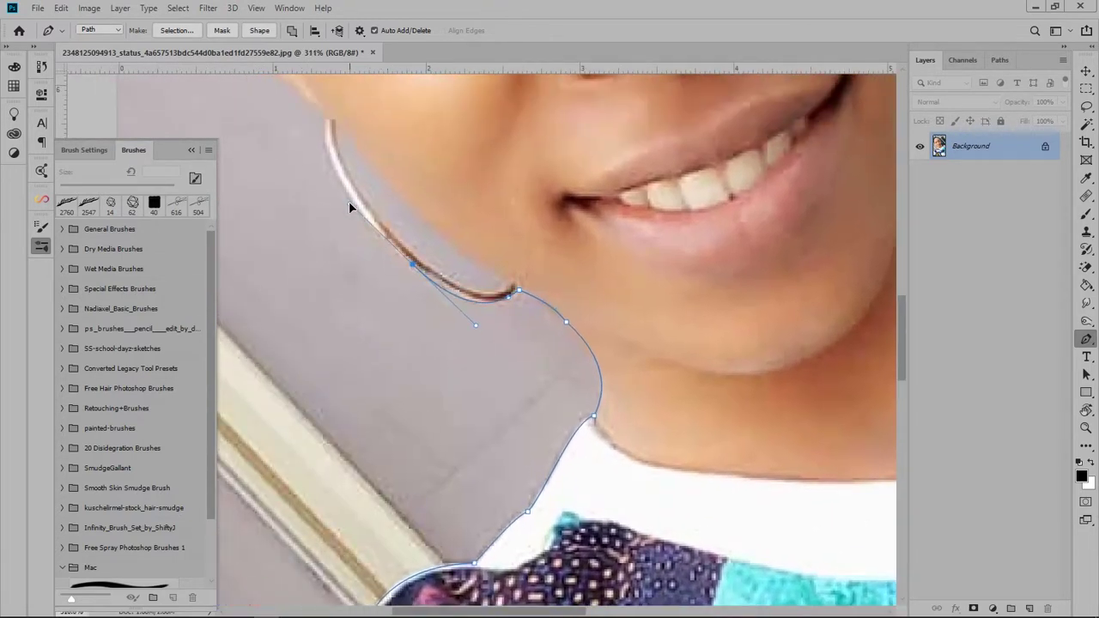
click(377, 232)
drag(375, 233, 403, 324)
drag(353, 205, 357, 130)
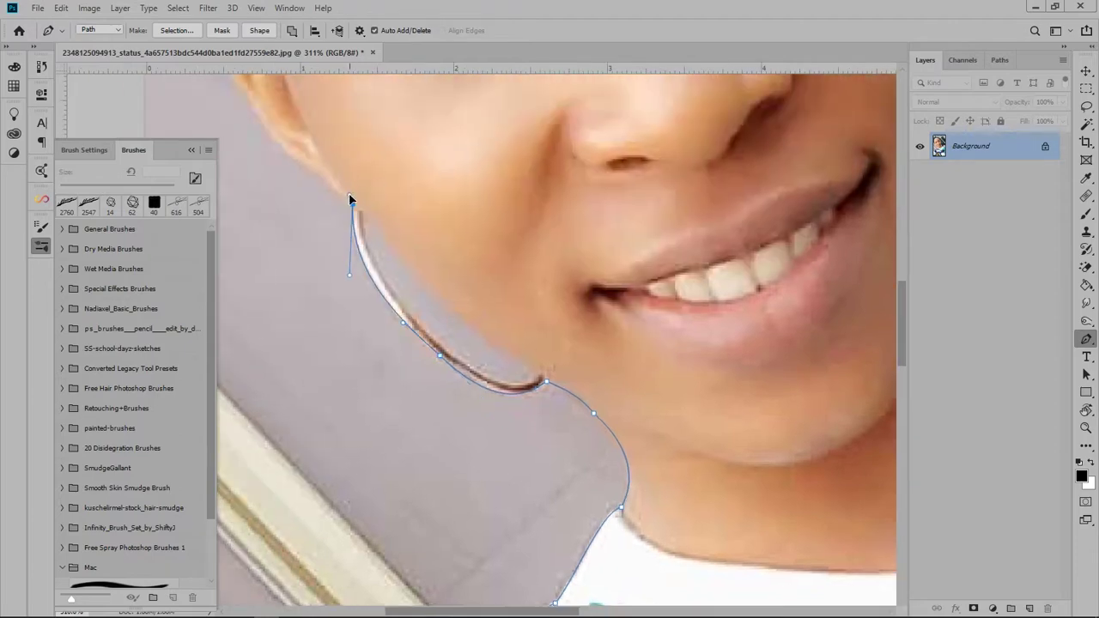
Continue the path up the face, along the hairline and over the top of the head.
drag(349, 198, 453, 288)
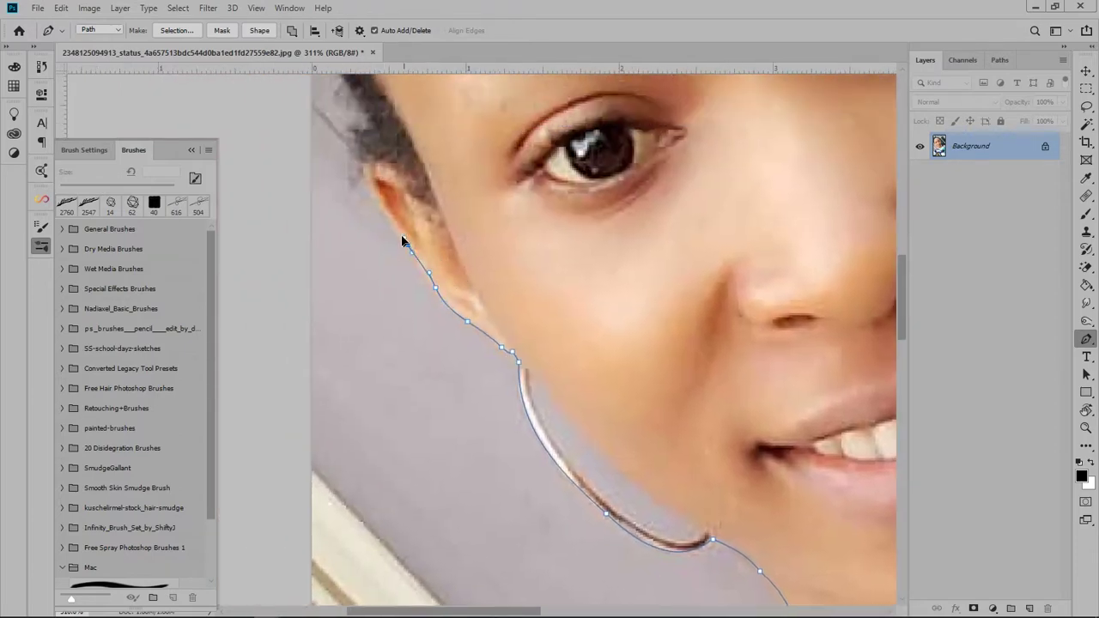
drag(368, 152, 408, 289)
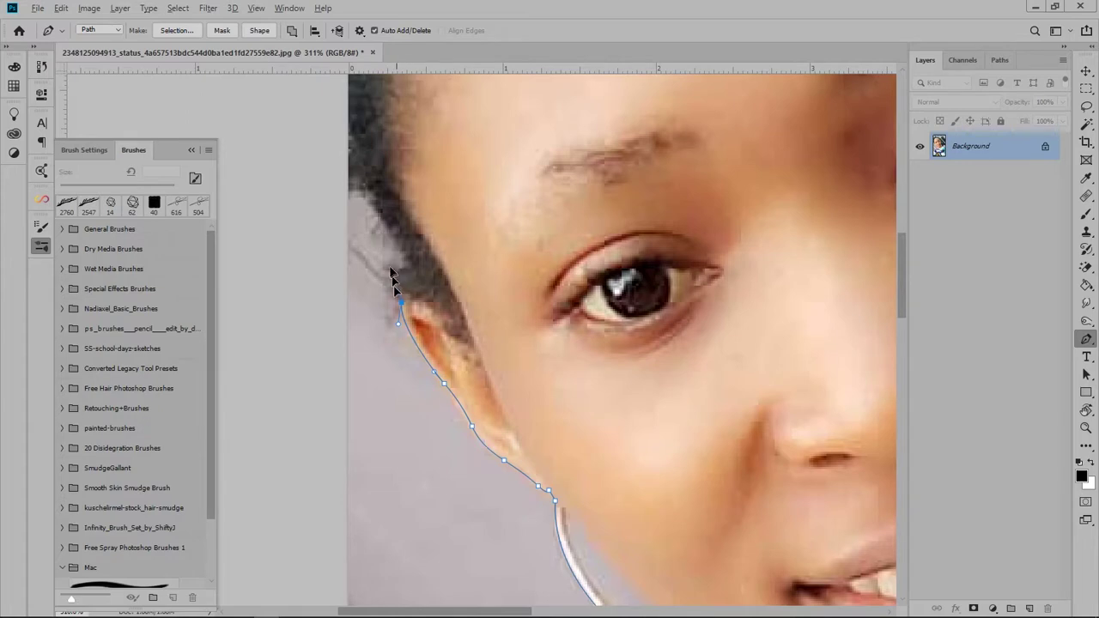
mouse_move(358, 171)
mouse_down()
mouse_move(380, 398)
mouse_move(332, 336)
mouse_up()
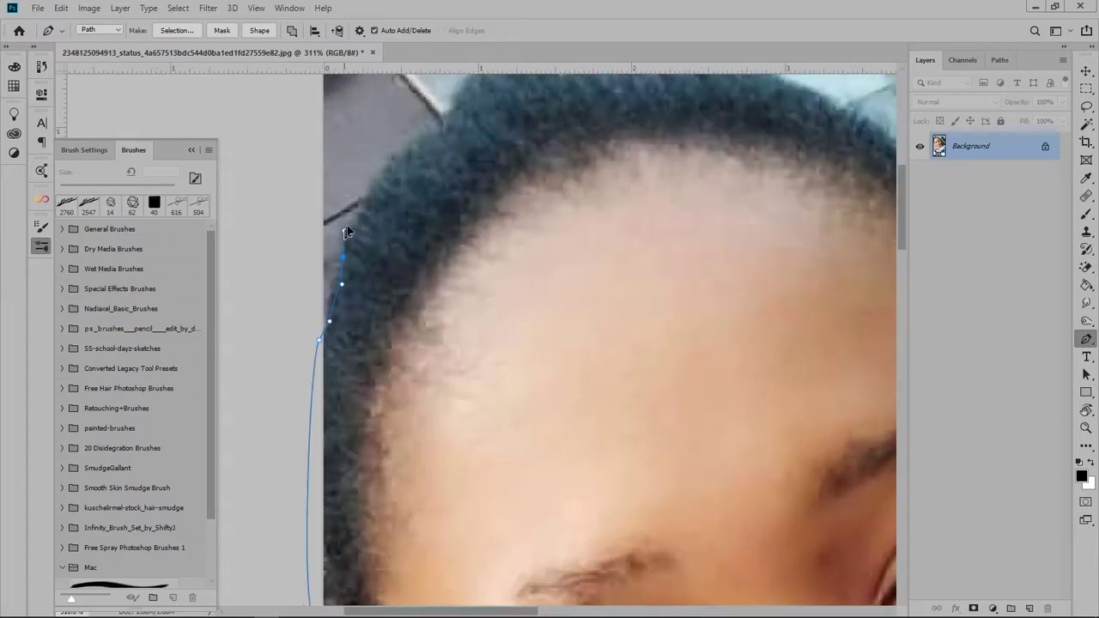
drag(428, 204, 389, 269)
click(402, 186)
drag(554, 122, 347, 139)
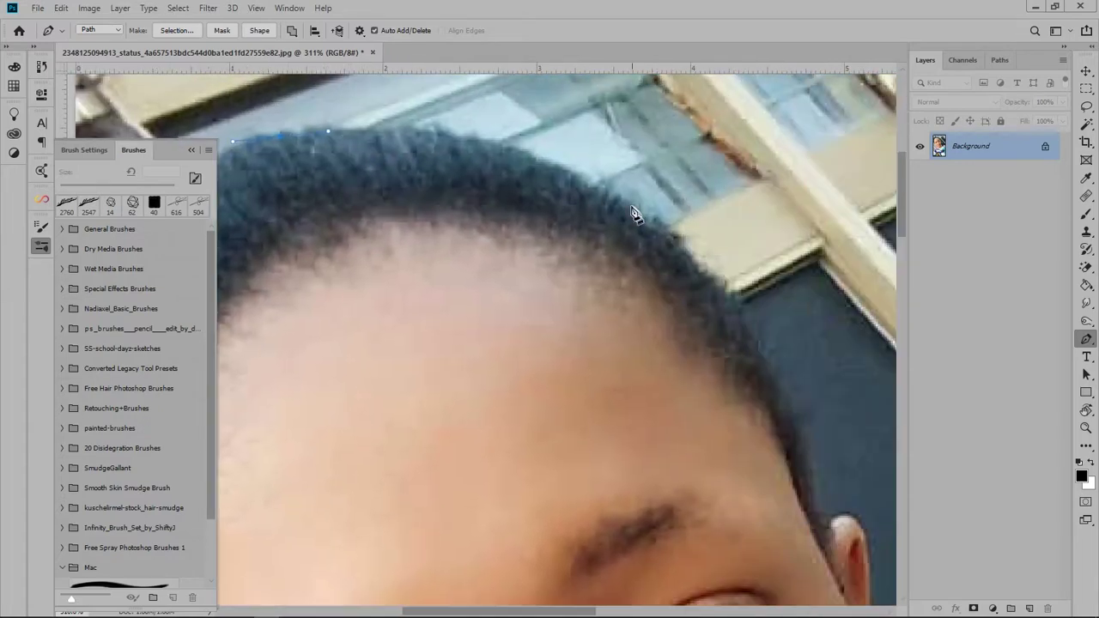
click(638, 216)
click(685, 253)
drag(686, 253, 574, 133)
mouse_move(696, 341)
mouse_down()
mouse_move(724, 465)
mouse_move(564, 267)
mouse_up()
click(719, 410)
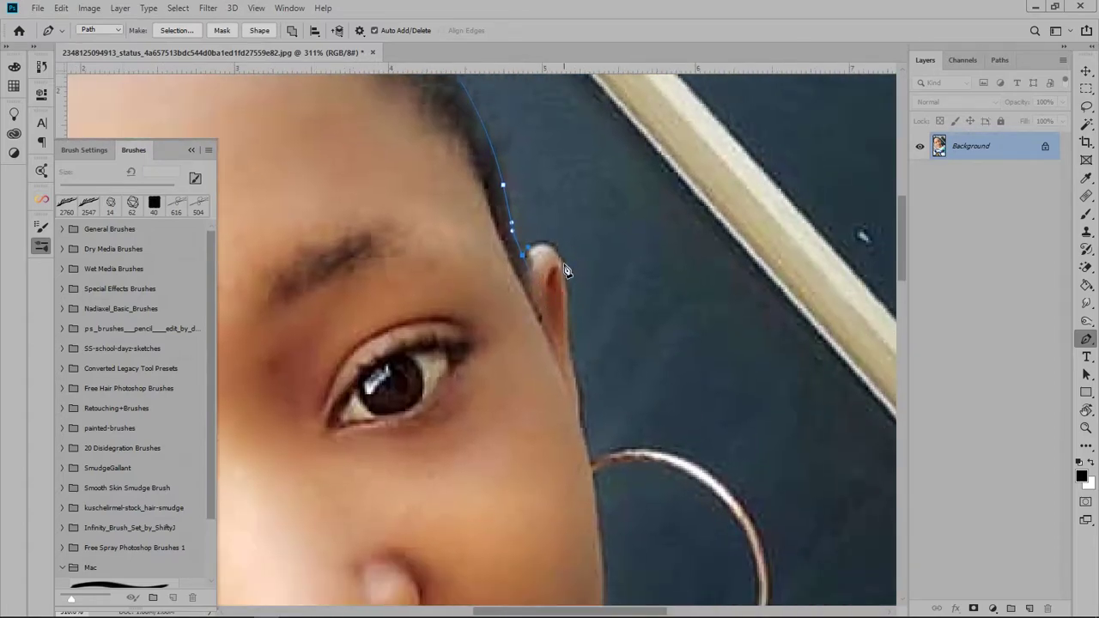
Trace the path down the ear and around the hoop earring's outer edge.
drag(583, 328, 554, 255)
click(539, 253)
click(544, 283)
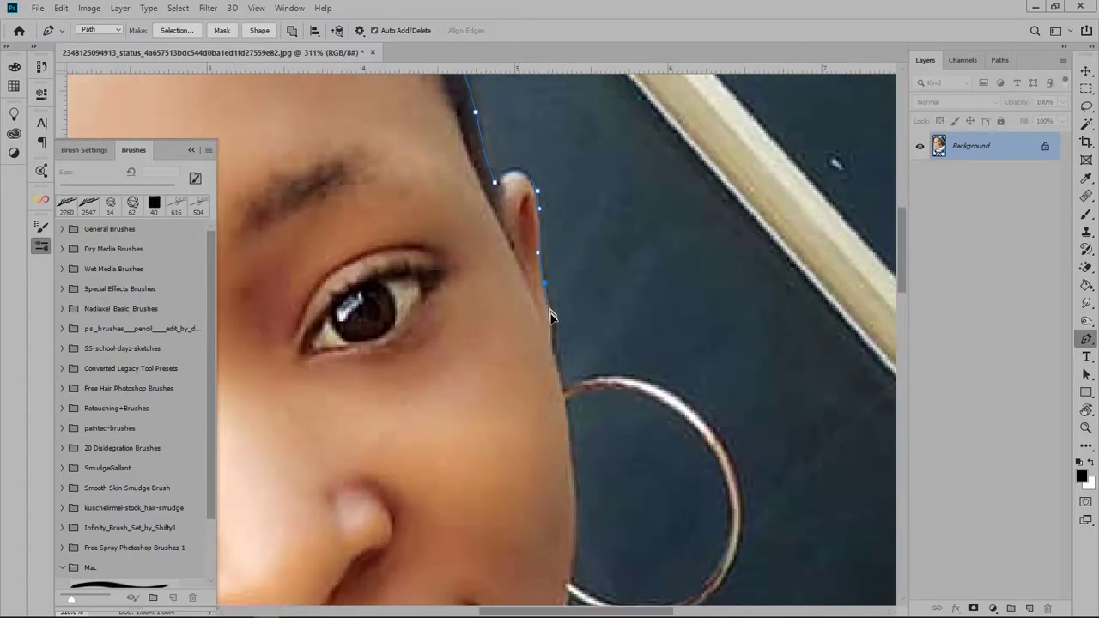
click(554, 373)
drag(573, 407, 550, 354)
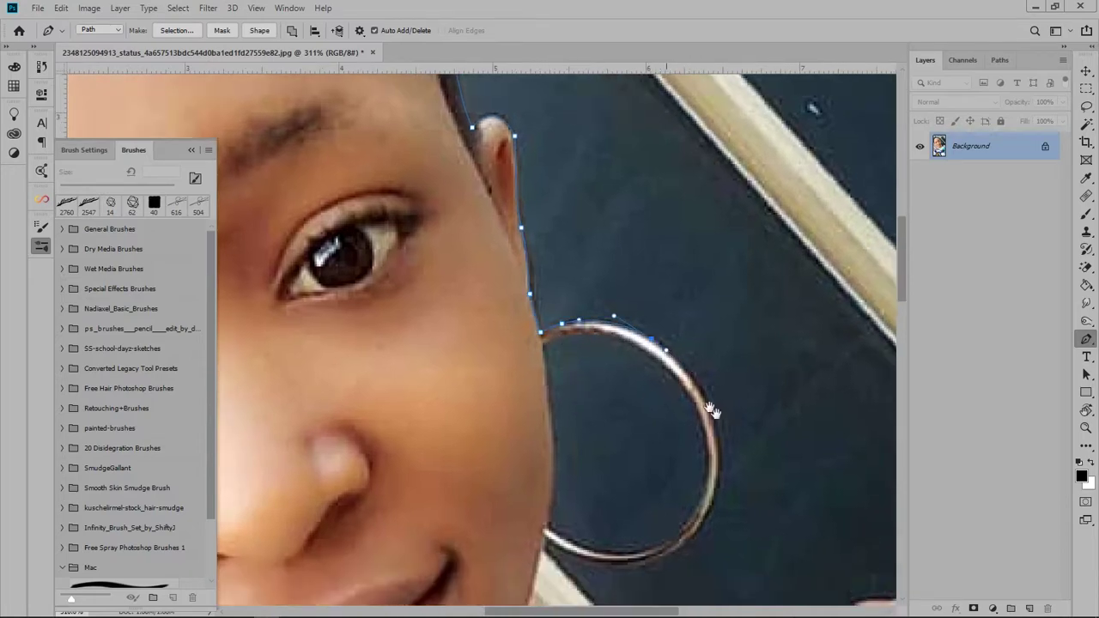
drag(712, 410, 620, 279)
drag(626, 312, 628, 360)
drag(580, 430, 613, 362)
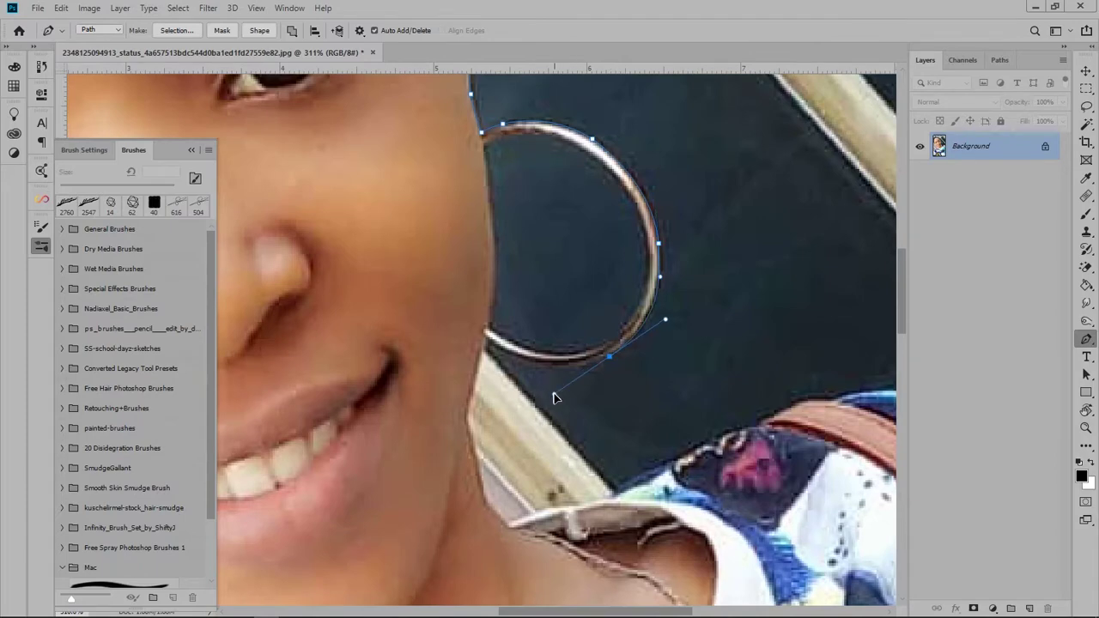
drag(543, 382, 623, 364)
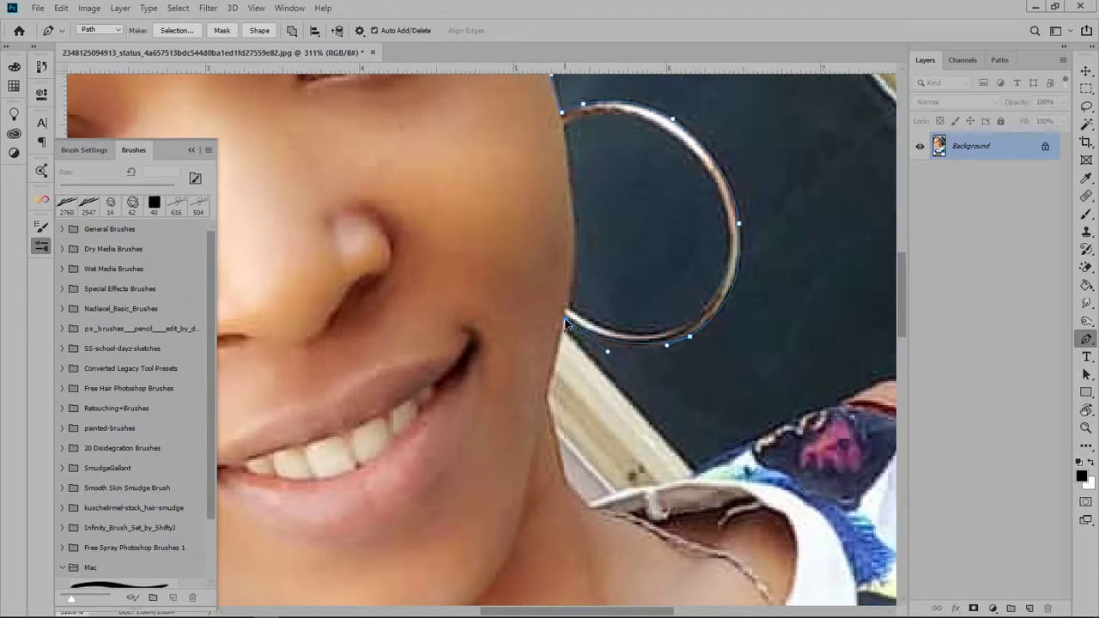
mouse_move(549, 380)
mouse_down()
mouse_move(585, 312)
mouse_move(503, 275)
mouse_up()
Carry the path from where the earring meets the neck along the right shoulder.
click(581, 327)
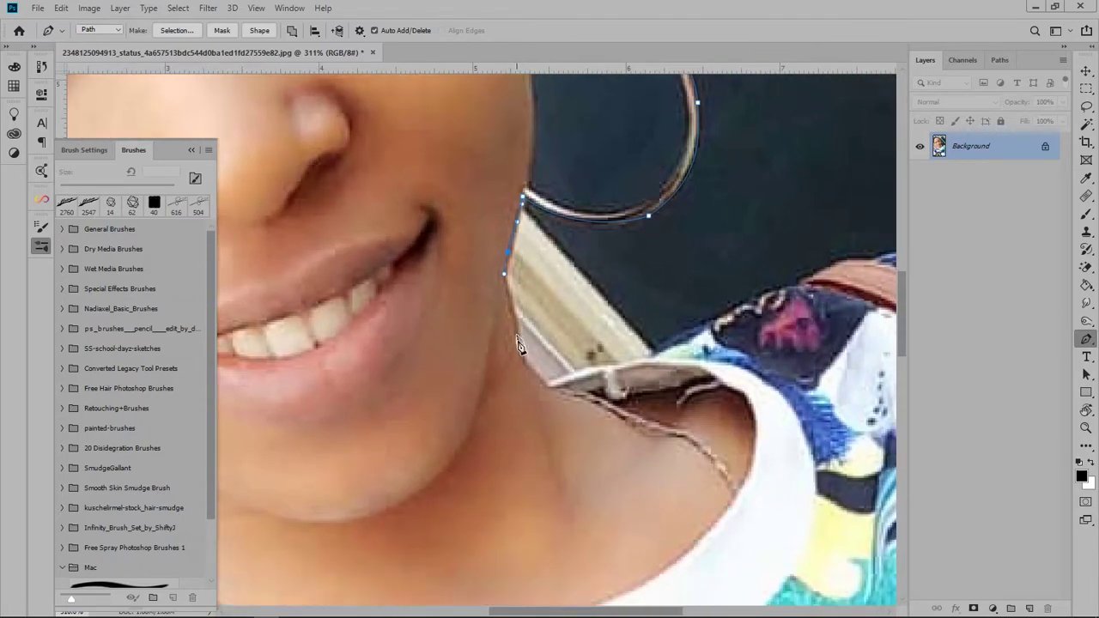
mouse_move(564, 379)
mouse_down()
mouse_move(475, 349)
mouse_move(406, 377)
mouse_up()
click(486, 320)
click(540, 310)
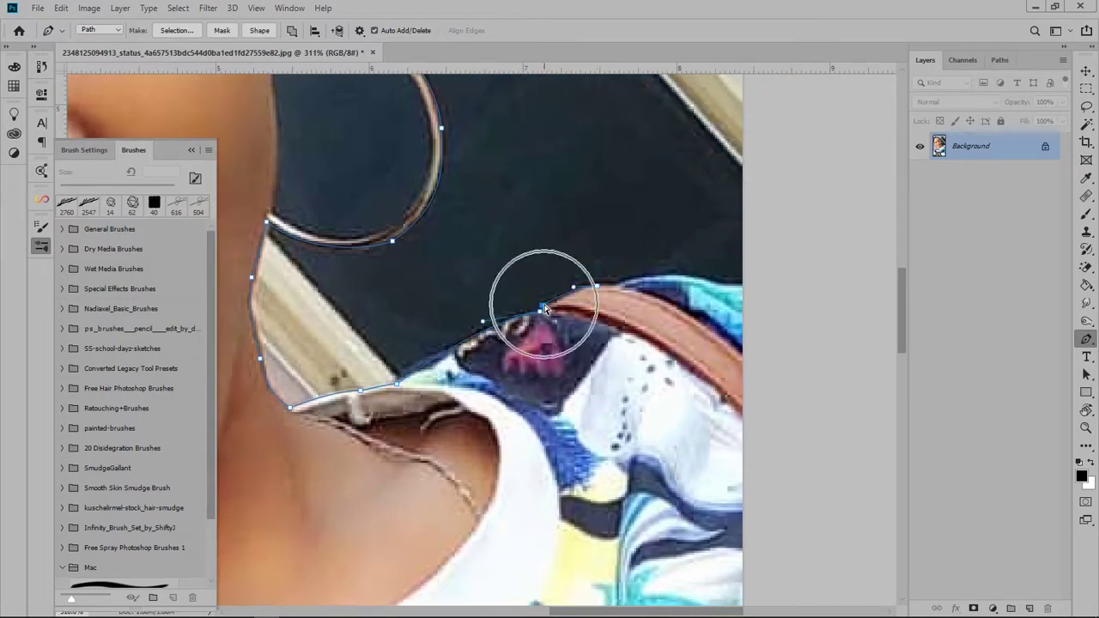
Anchor the path on the right shoulder and curve it along the photo's bottom edge.
mouse_move(554, 311)
mouse_down()
mouse_move(539, 331)
mouse_move(416, 330)
mouse_up()
click(485, 320)
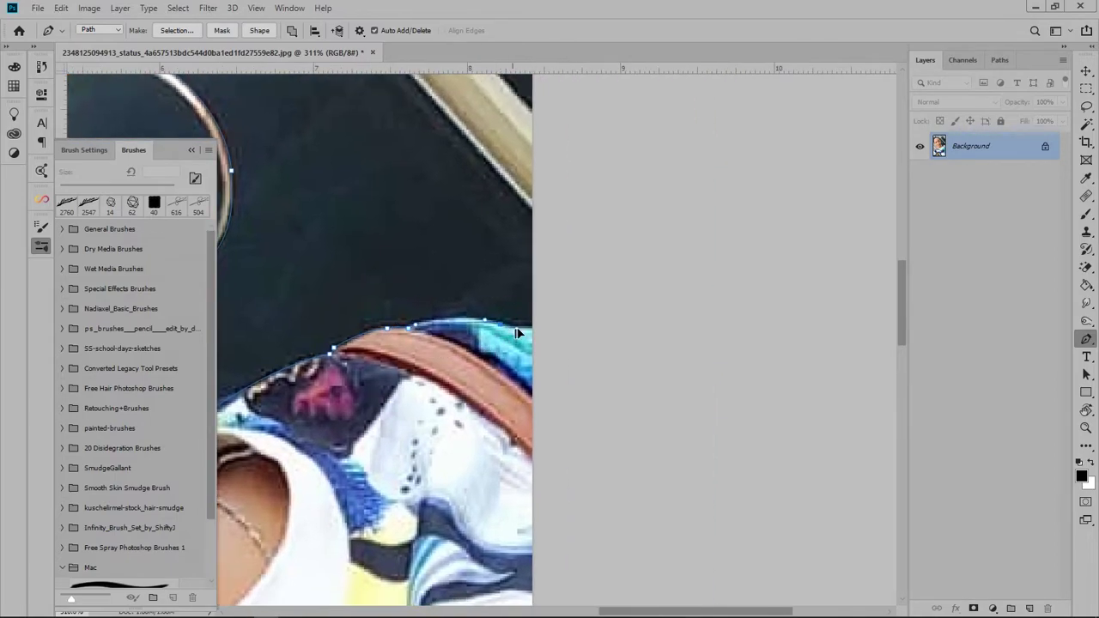
scroll(573, 335, down, 5)
scroll(643, 535, down, 5)
drag(644, 535, 464, 518)
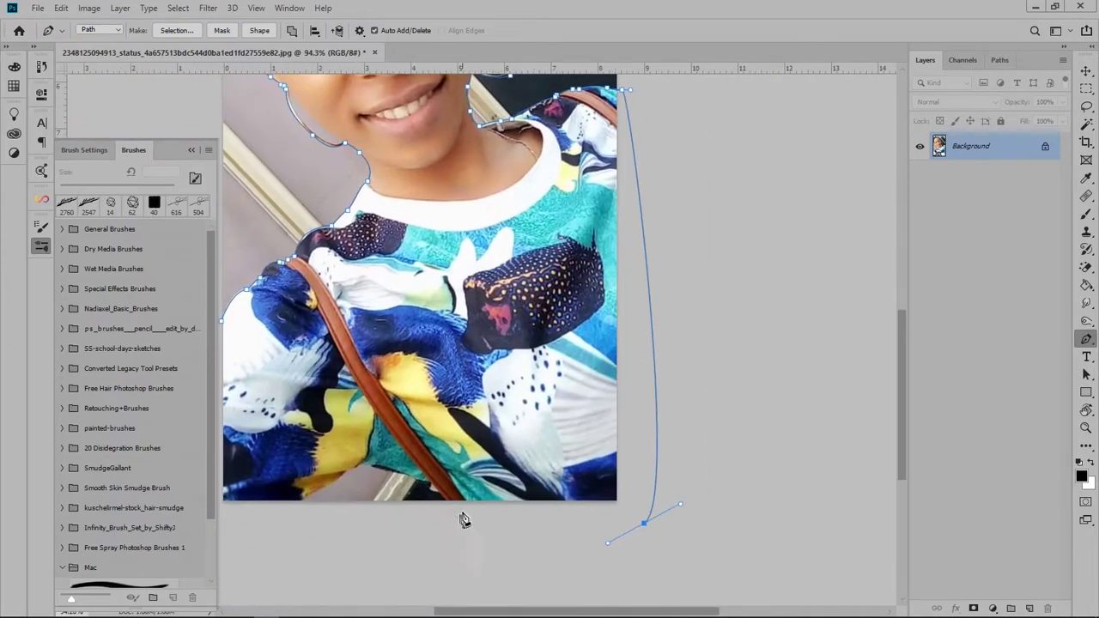
scroll(464, 518, up, 3)
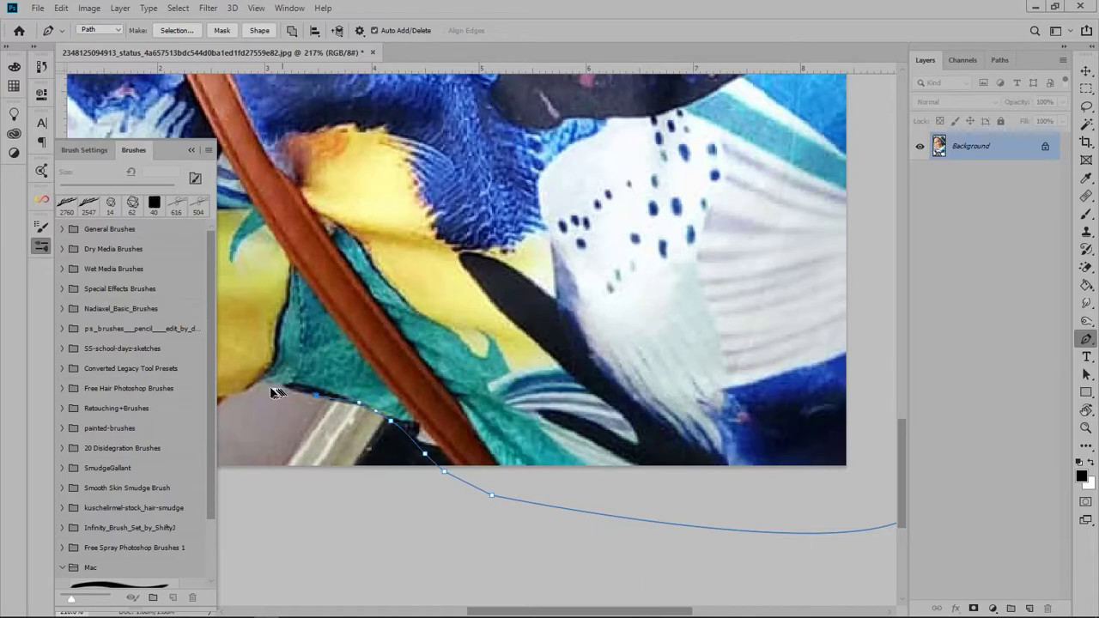
mouse_move(264, 392)
mouse_down()
mouse_move(392, 370)
mouse_move(365, 374)
mouse_up()
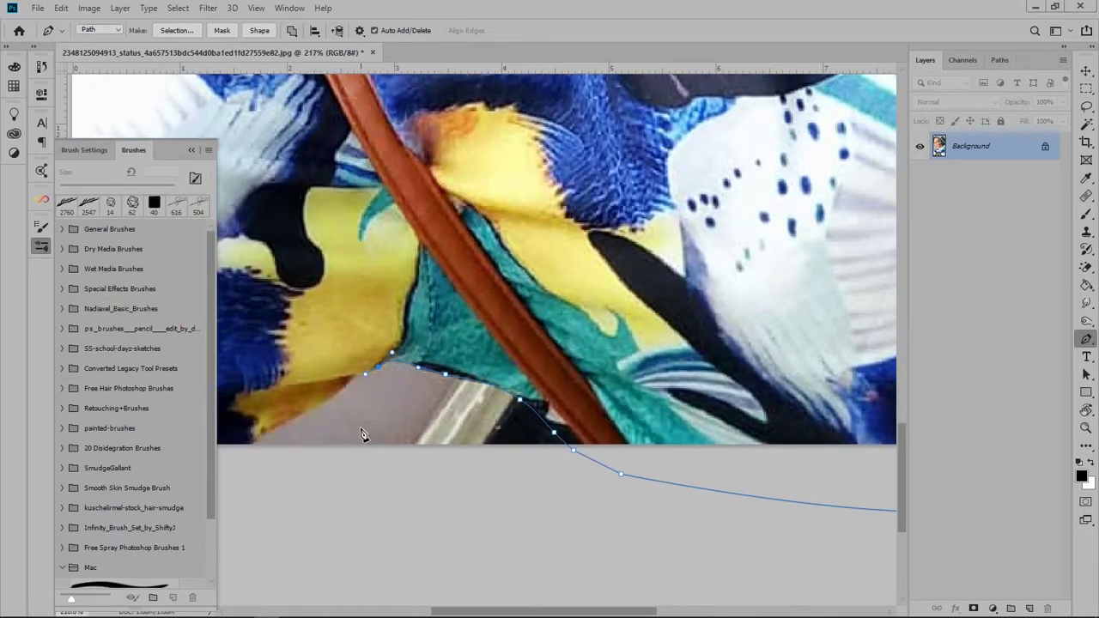
Trace the shirt's lower-left edge and close the outline path at its start.
drag(362, 434, 520, 319)
click(437, 323)
click(402, 343)
drag(402, 343, 502, 298)
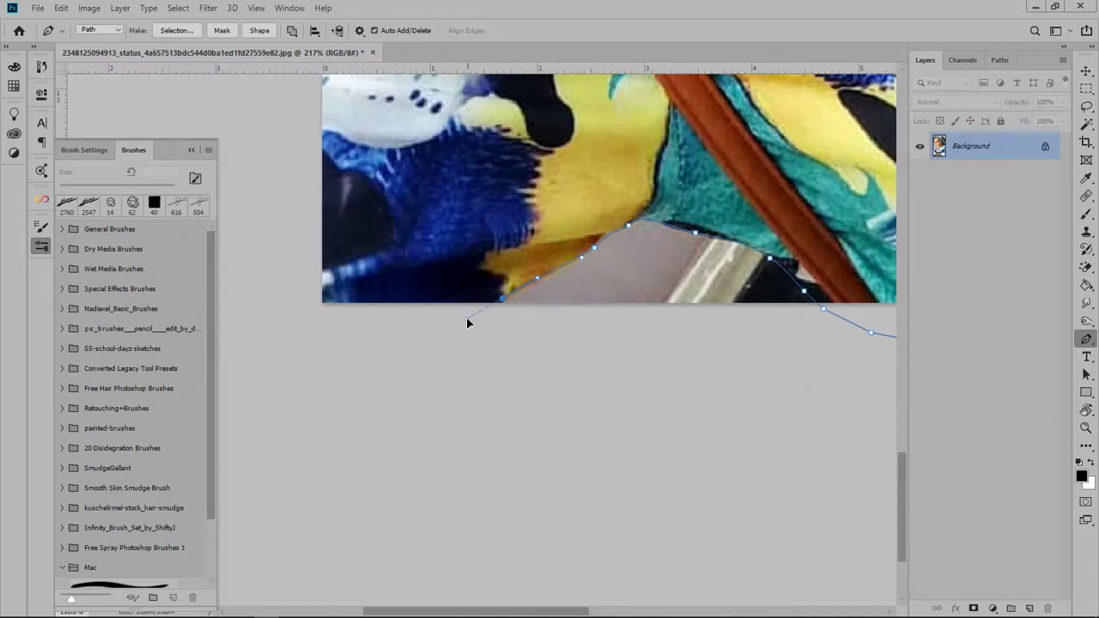
click(357, 388)
scroll(343, 257, down, 4)
scroll(356, 249, down, 2)
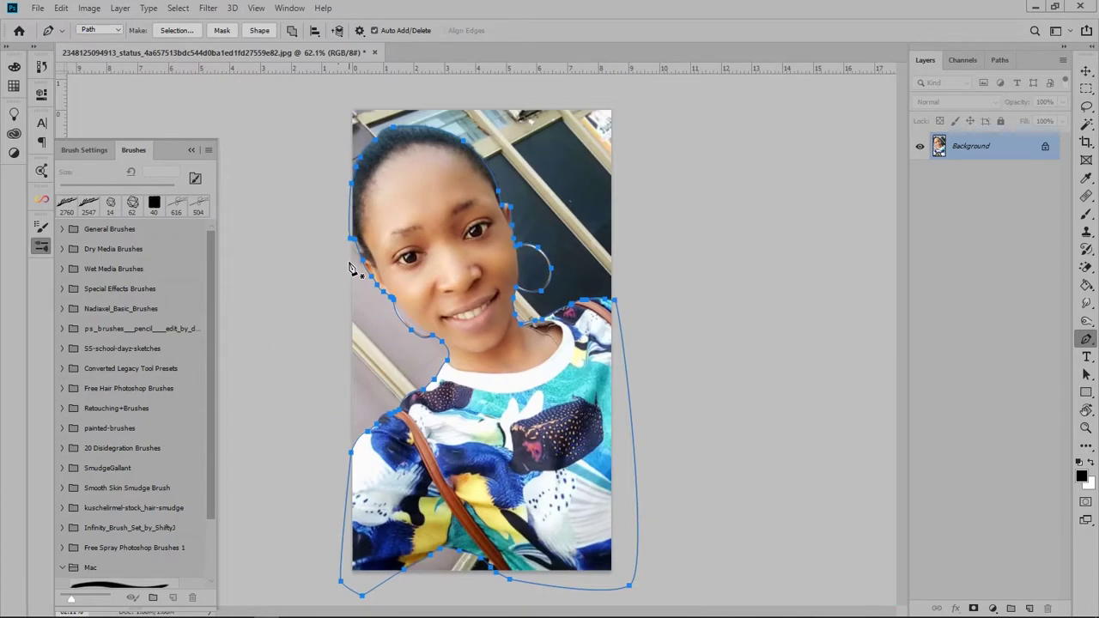
right_click(533, 309)
click(566, 370)
Turn the path into a selection, then create a new portrait 1080 × 1350 px document.
click(760, 189)
click(974, 609)
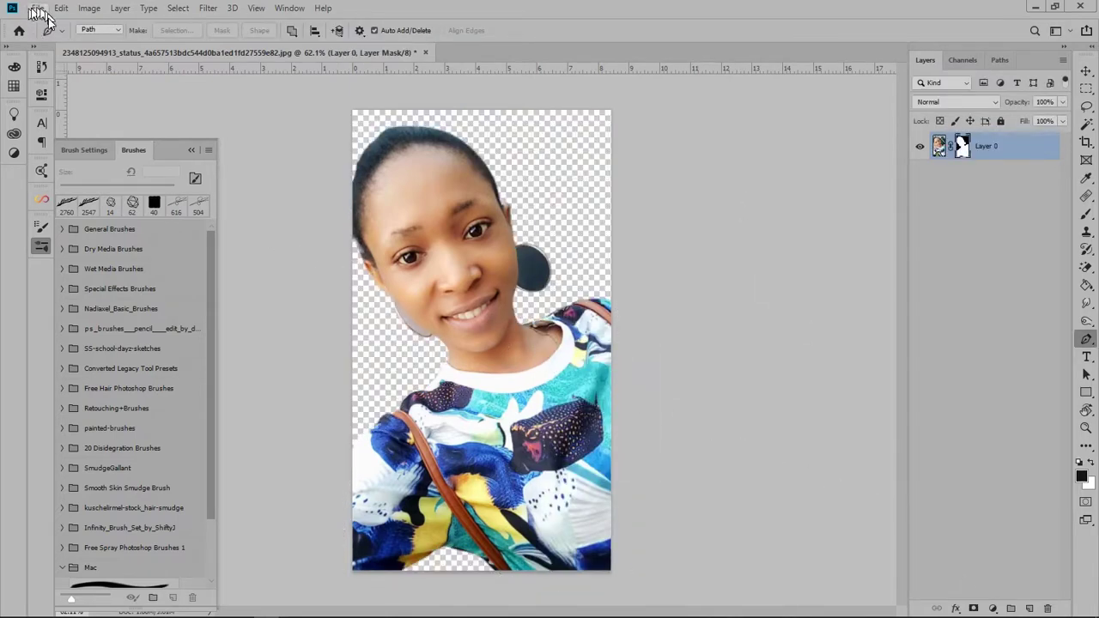
click(38, 9)
click(53, 28)
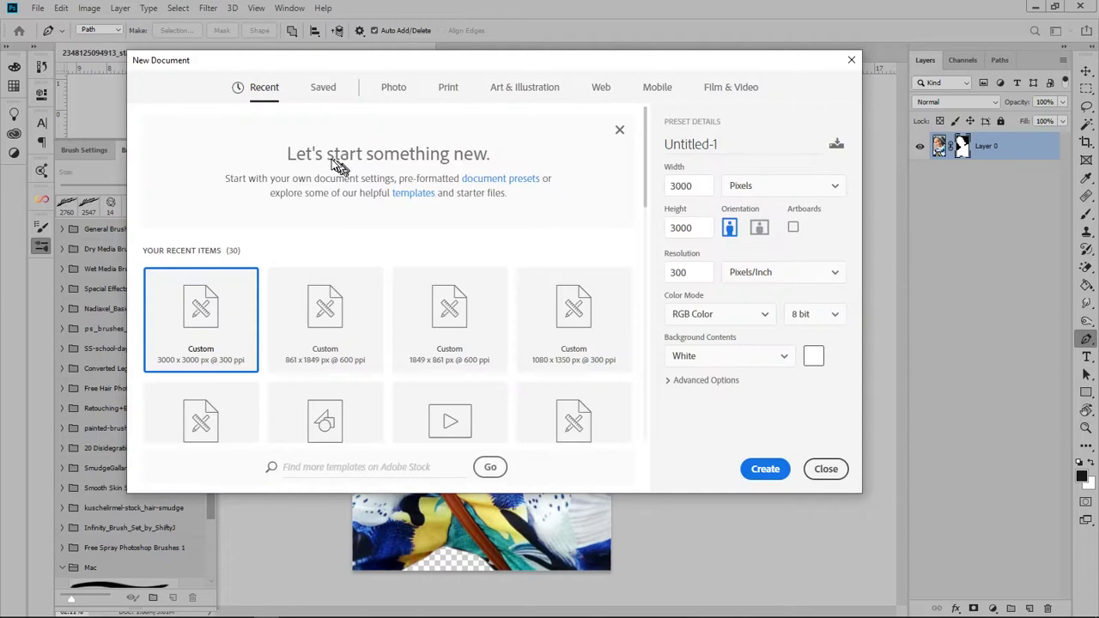
drag(650, 163, 650, 184)
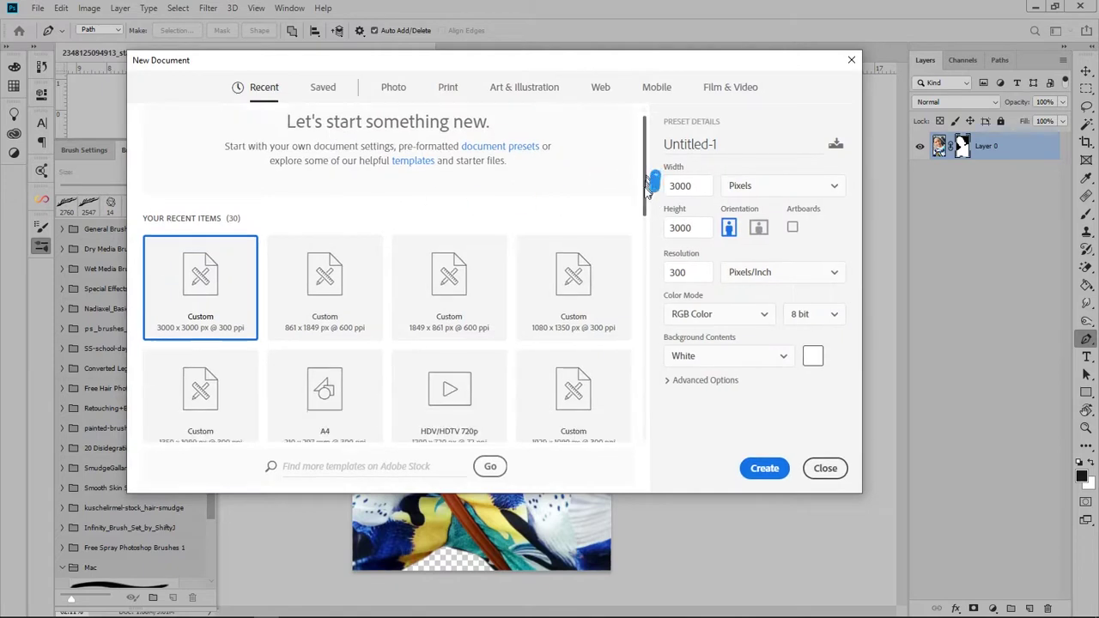
scroll(490, 248, down, 2)
click(200, 237)
click(728, 227)
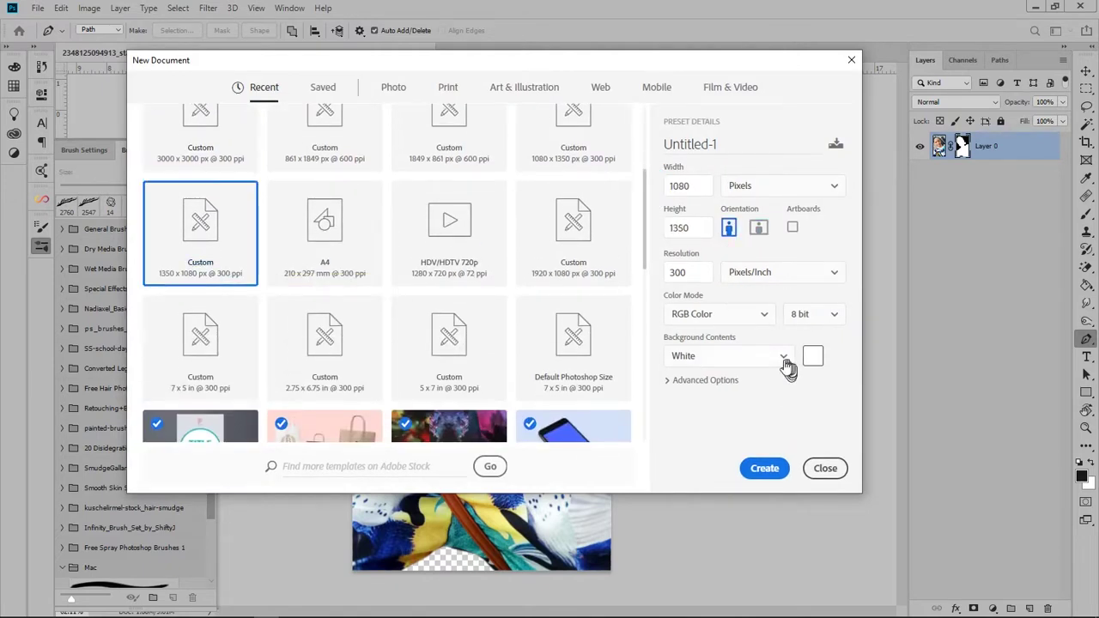
scroll(644, 257, up, 2)
click(764, 468)
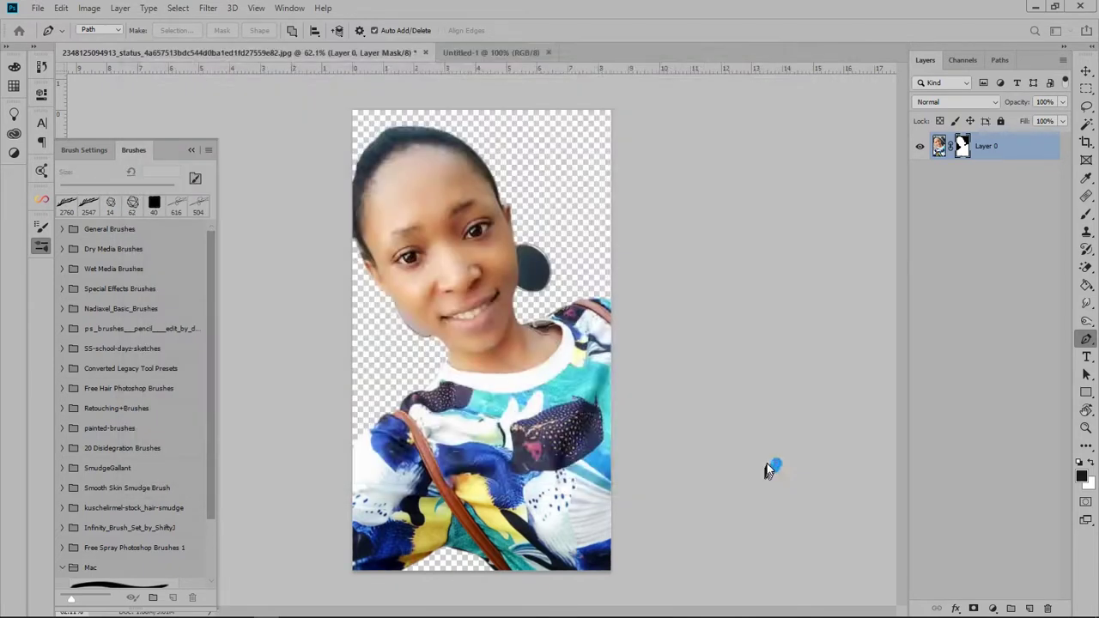
Back in the photo, drag the cut-out layer toward the new document.
key(v)
click(258, 53)
drag(528, 378, 516, 402)
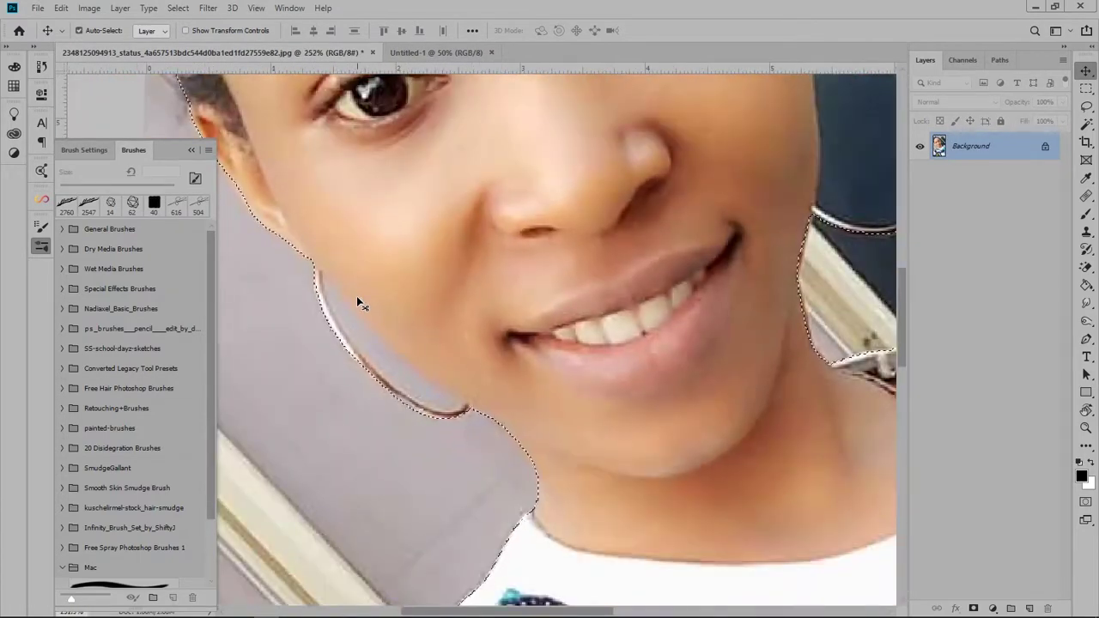
Trace a small closed path inside the earring loop along the jaw and make it a selection.
key(p)
click(325, 273)
drag(458, 396, 526, 432)
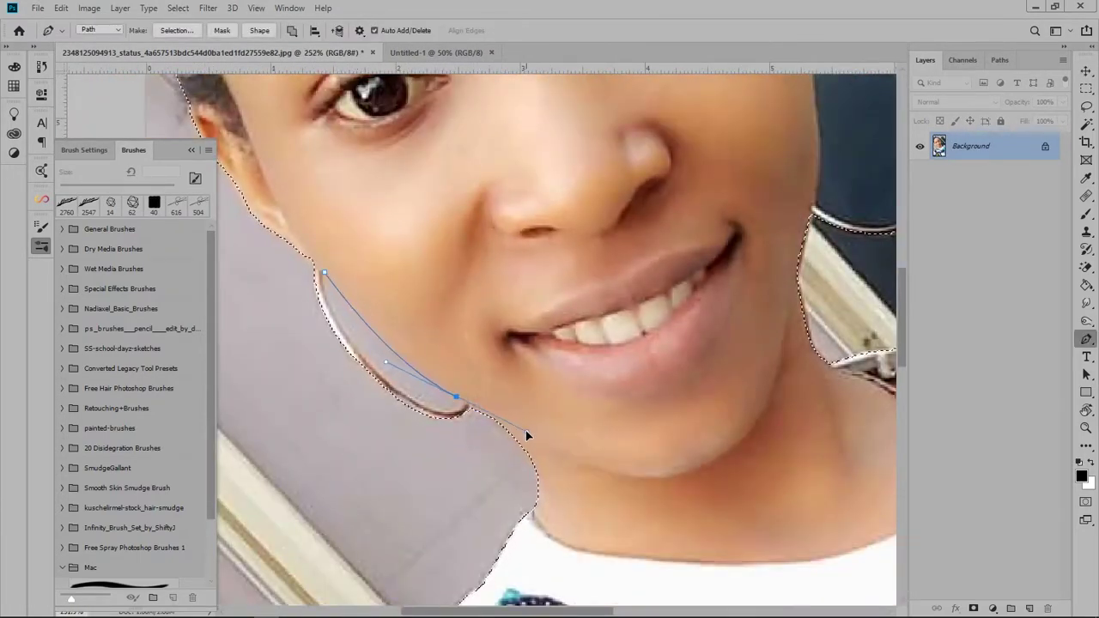
click(462, 404)
click(447, 410)
click(408, 402)
click(384, 376)
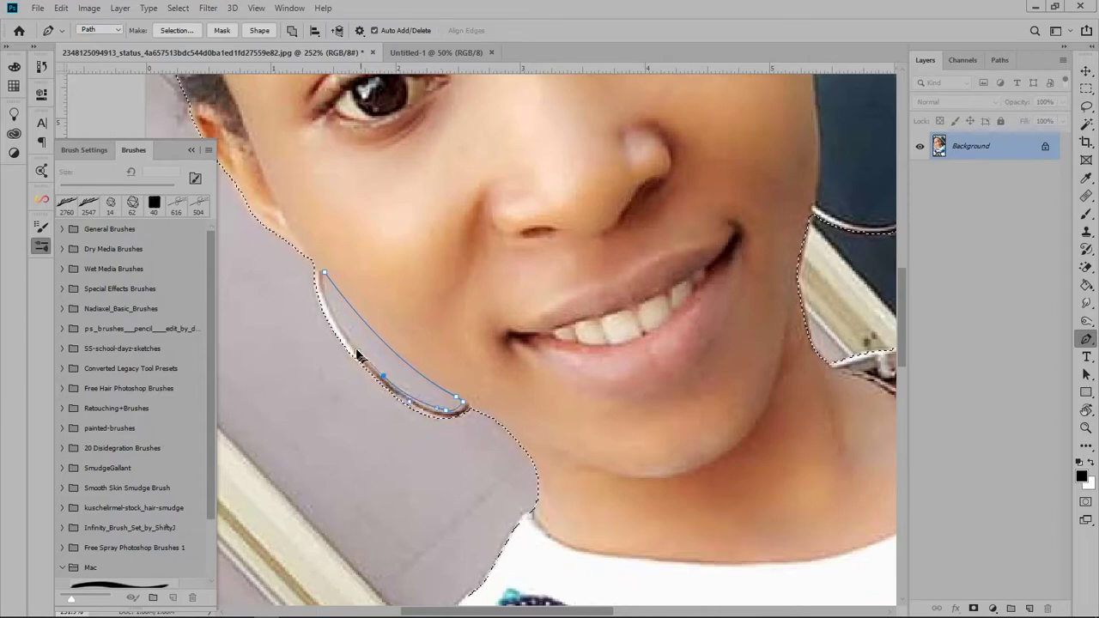
click(324, 274)
right_click(503, 355)
click(541, 108)
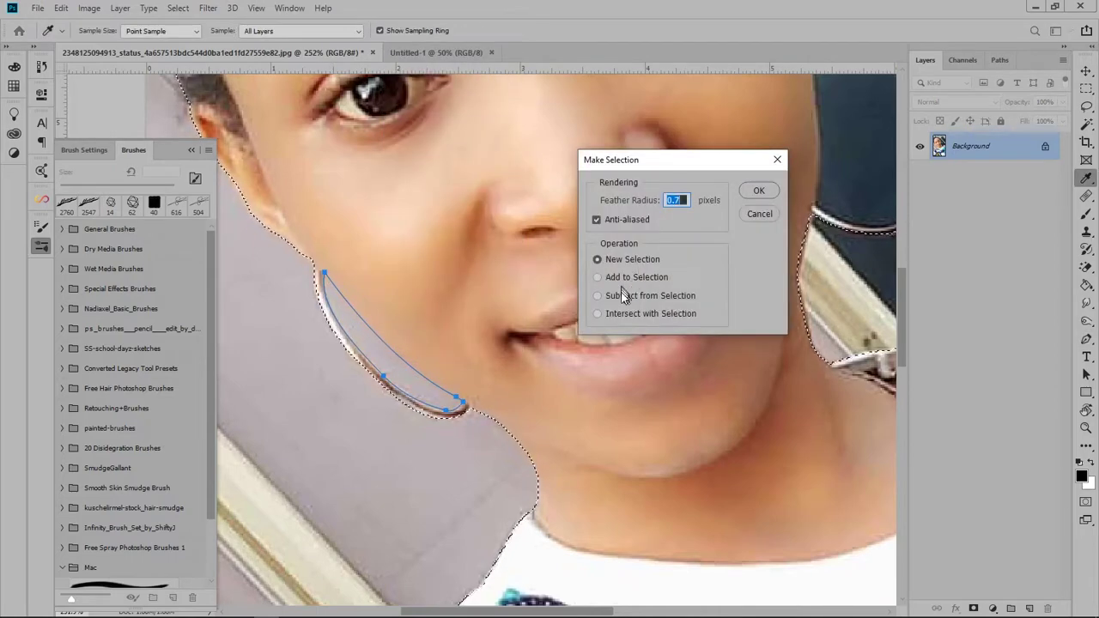
key(Return)
Trace the face edge and earring top, make a selection, and add a layer mask.
drag(625, 296, 375, 424)
click(462, 384)
click(469, 339)
click(458, 241)
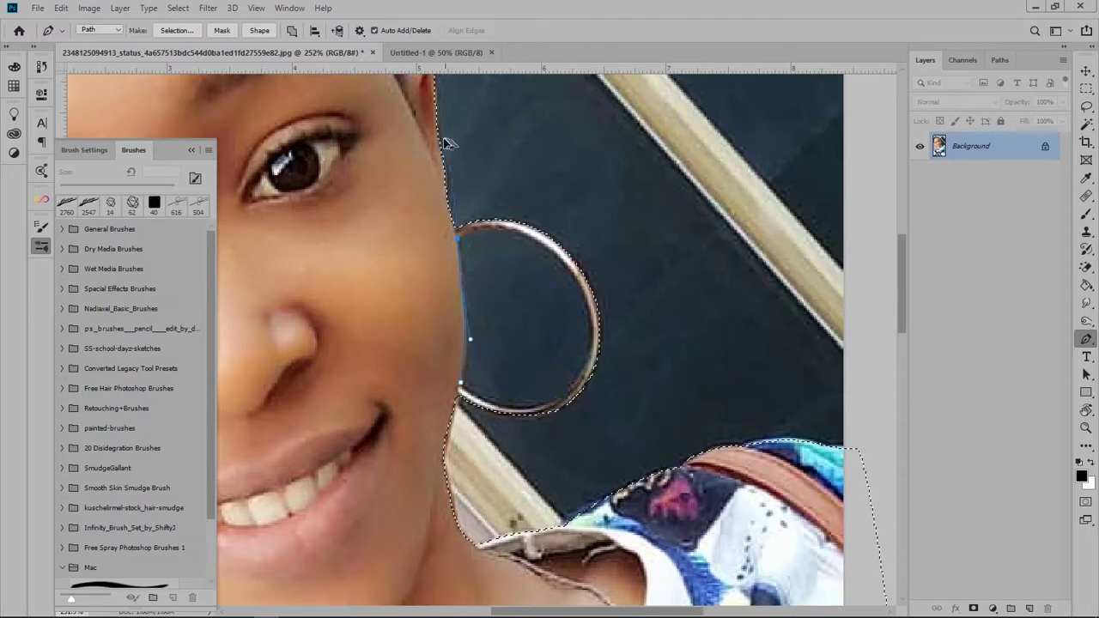
click(501, 219)
click(540, 243)
click(566, 243)
mouse_move(577, 322)
mouse_down()
mouse_move(555, 252)
mouse_move(587, 228)
mouse_up()
click(560, 283)
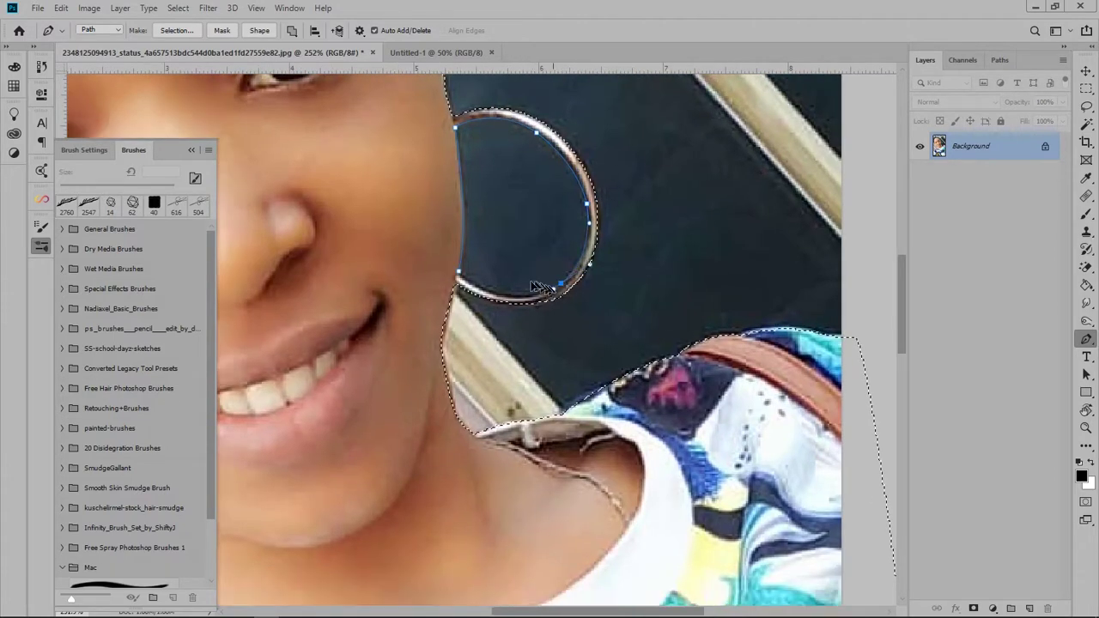
right_click(505, 229)
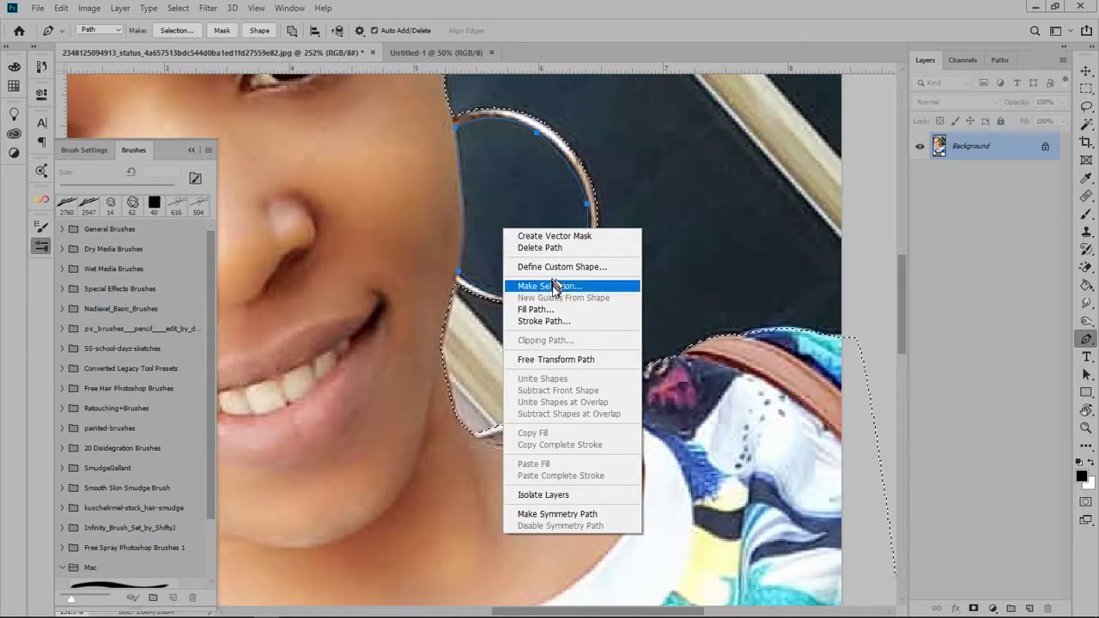
click(554, 286)
key(Return)
click(974, 608)
Move the cut-out into Untitled-1, scale it to about 115% and shift it right.
key(ctrl+0)
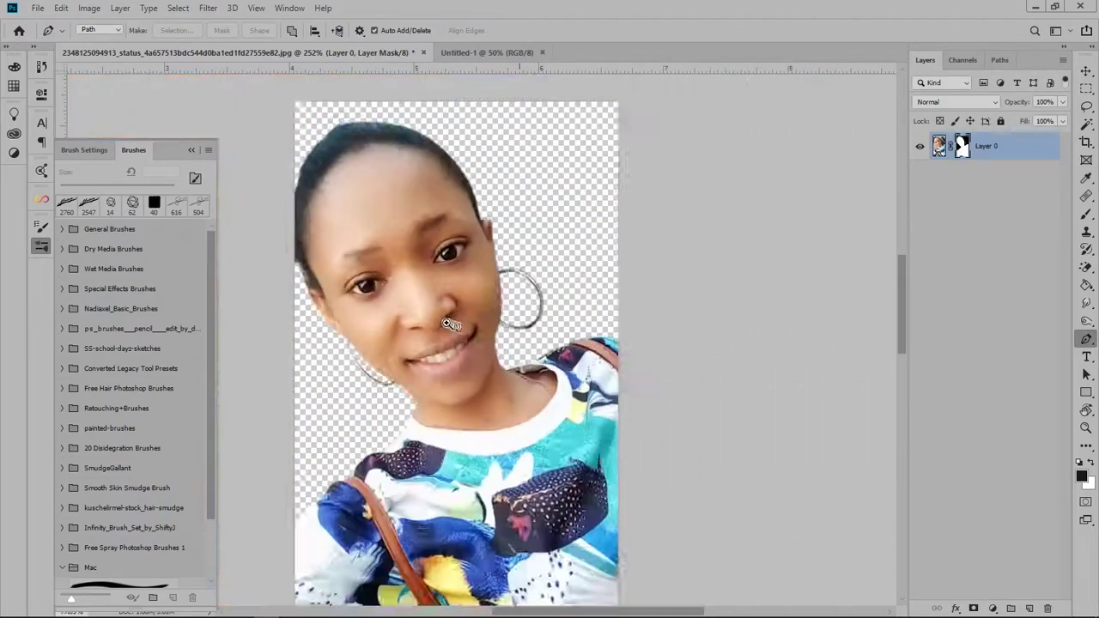
key(v)
mouse_move(447, 323)
mouse_down()
mouse_move(499, 385)
mouse_move(434, 453)
mouse_up()
key(ctrl+t)
drag(504, 202, 536, 145)
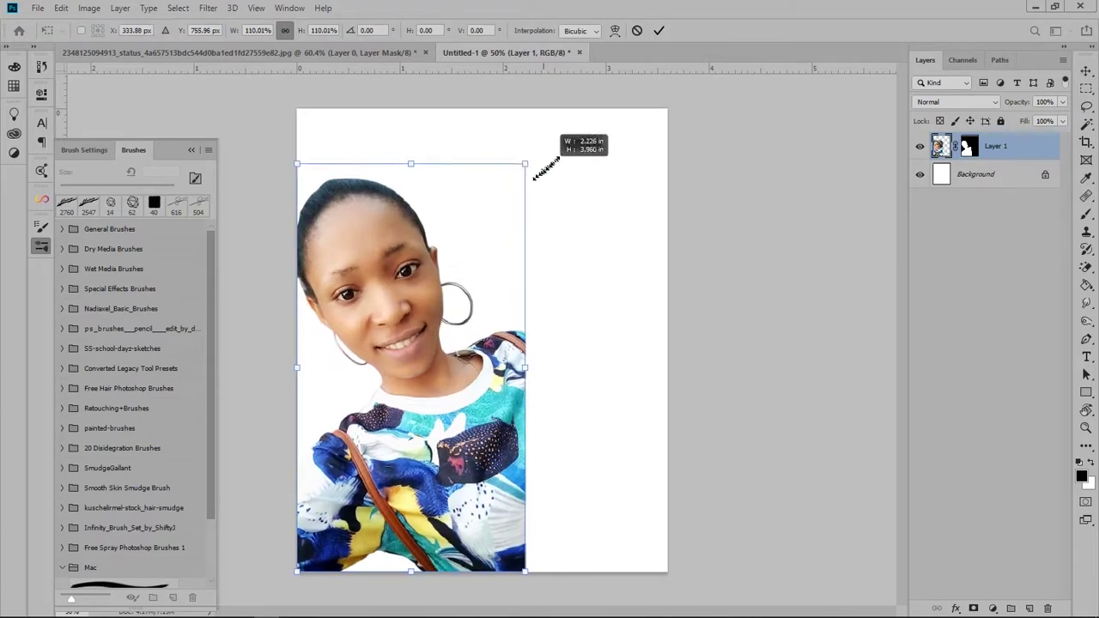
click(659, 32)
drag(494, 378, 552, 378)
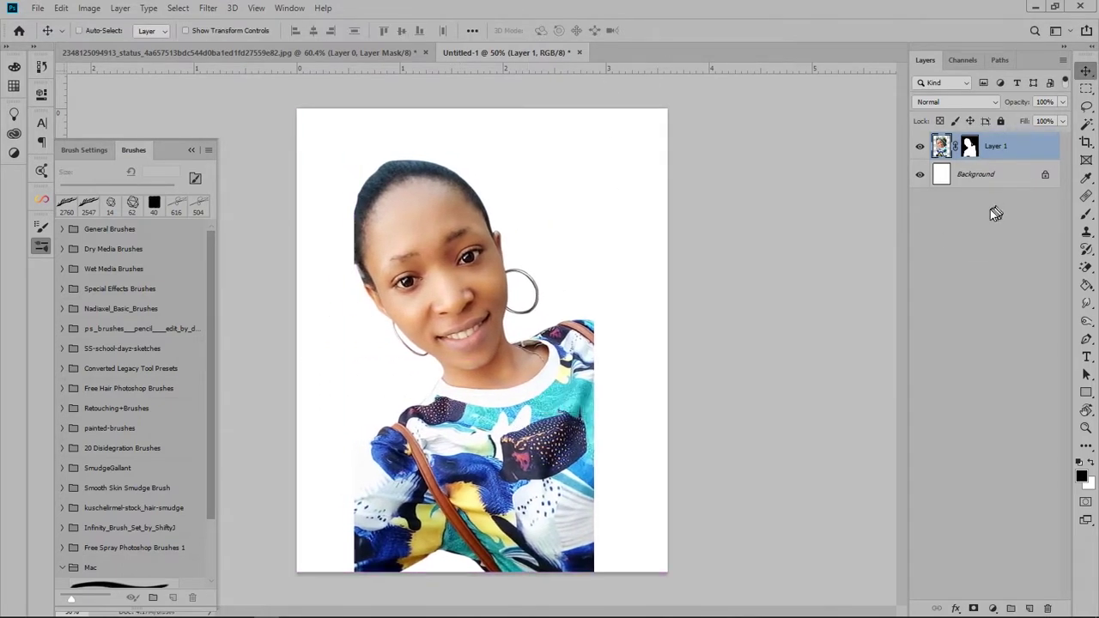
Duplicate the cut-out layer and convert the copy to a smart object.
key(ctrl+j)
right_click(966, 148)
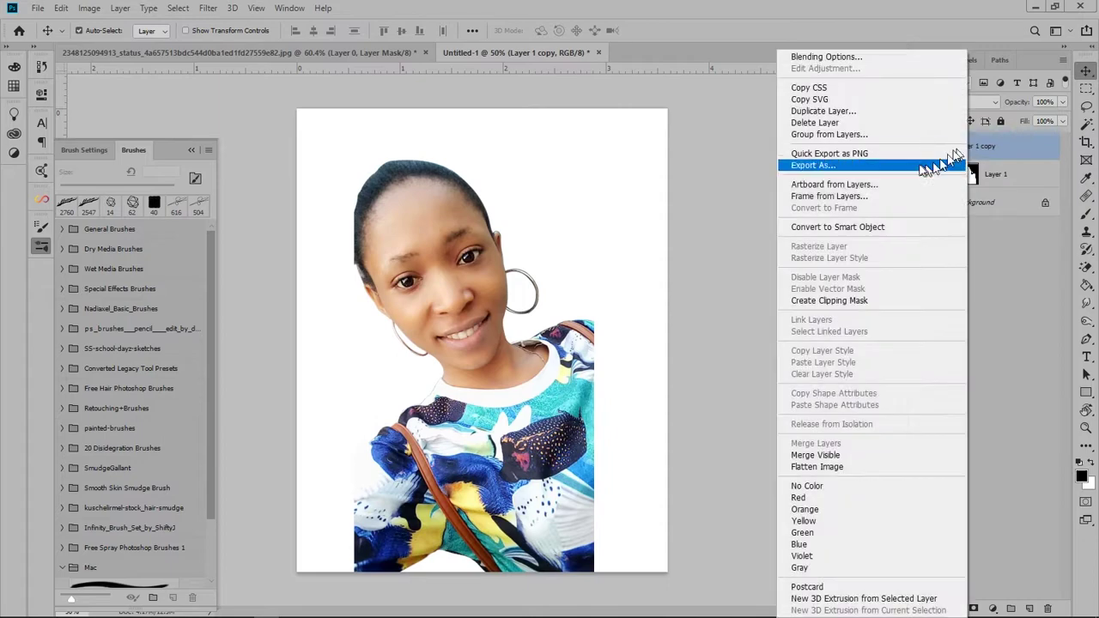
click(837, 227)
scroll(842, 220, up, 2)
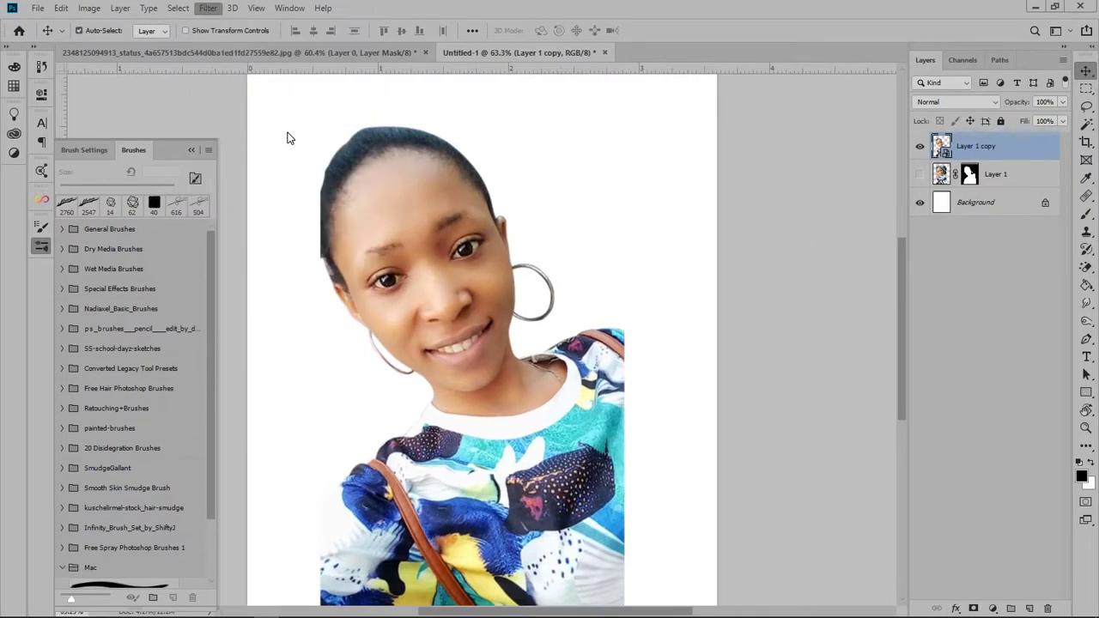
Use Face-Aware Liquify to enlarge the eyes, narrow the mouth, adjust the lower lip and slim the jawline.
scroll(410, 221, up, 2)
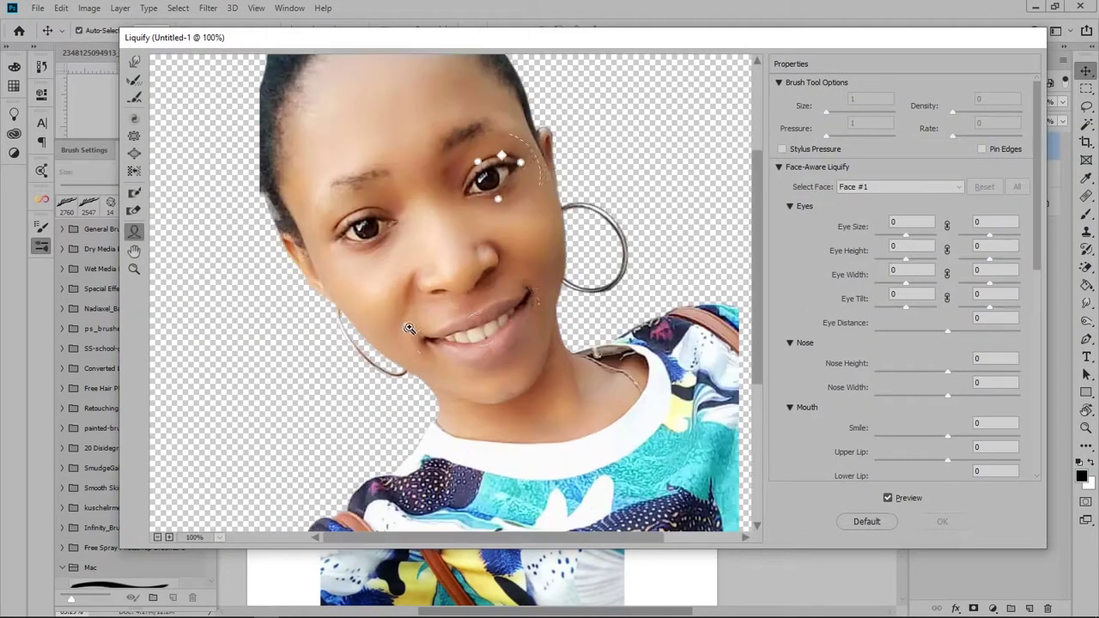
mouse_move(907, 235)
mouse_down()
mouse_move(928, 244)
mouse_move(913, 289)
mouse_move(889, 311)
mouse_up()
scroll(921, 287, down, 2)
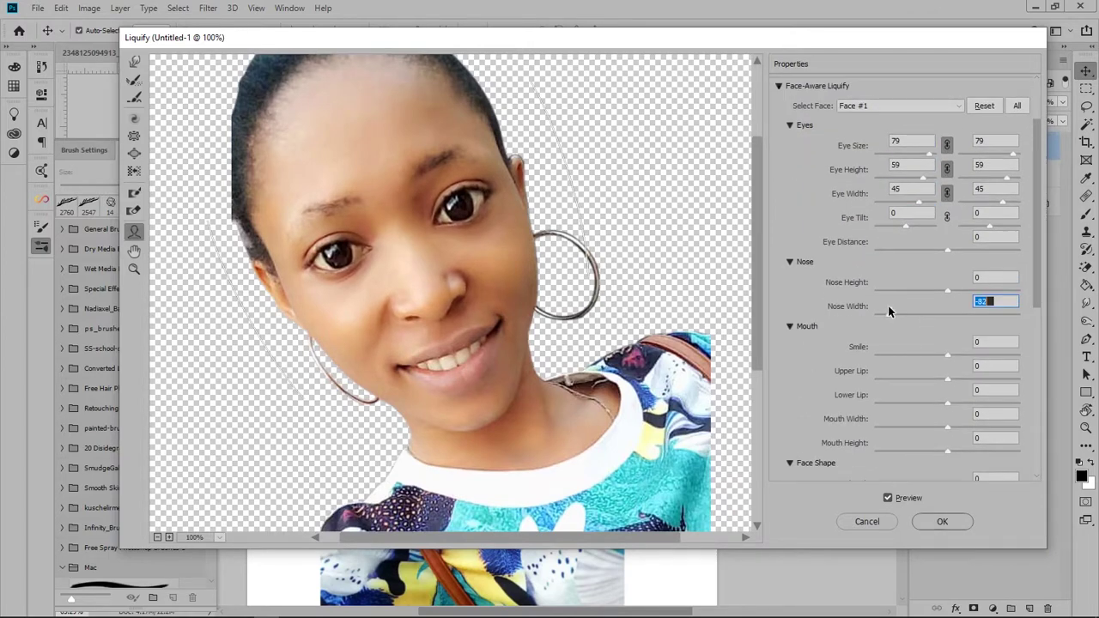
scroll(854, 319, down, 1)
mouse_move(947, 292)
mouse_down()
mouse_move(932, 292)
mouse_move(975, 292)
mouse_move(897, 260)
mouse_move(948, 284)
mouse_up()
scroll(1031, 305, down, 2)
drag(898, 259, 893, 258)
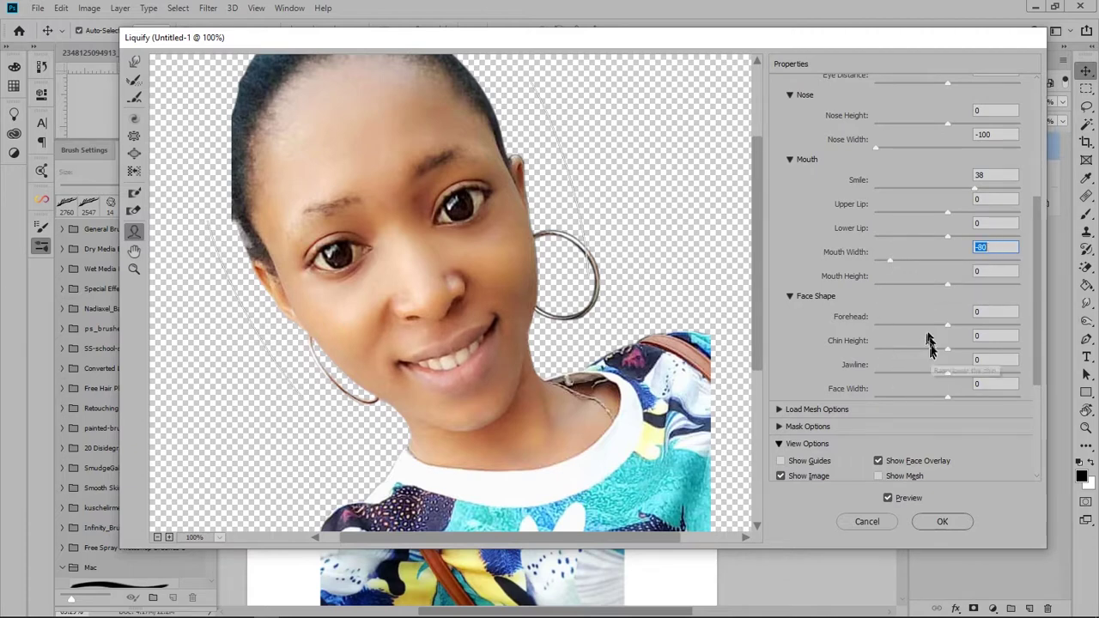
drag(949, 236, 956, 211)
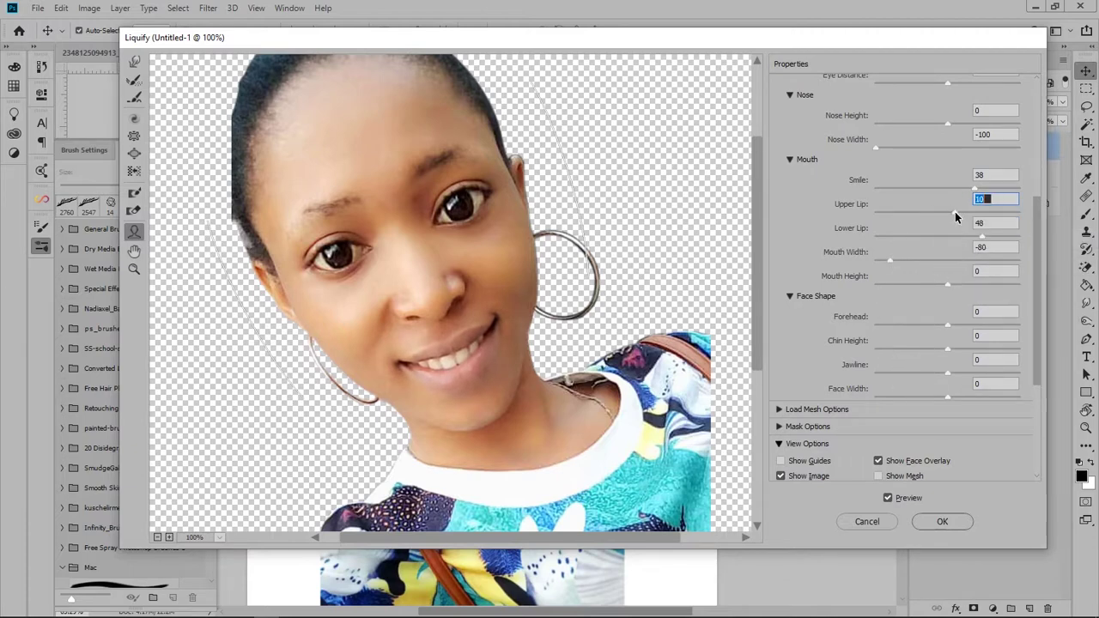
scroll(1038, 288, down, 1)
drag(948, 309, 917, 304)
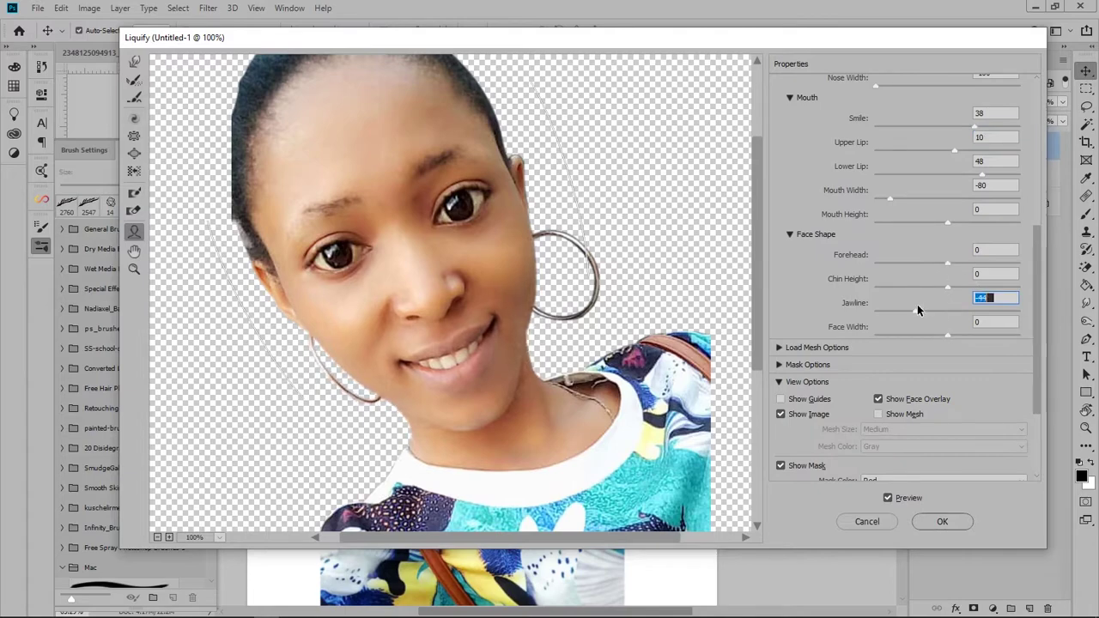
click(941, 521)
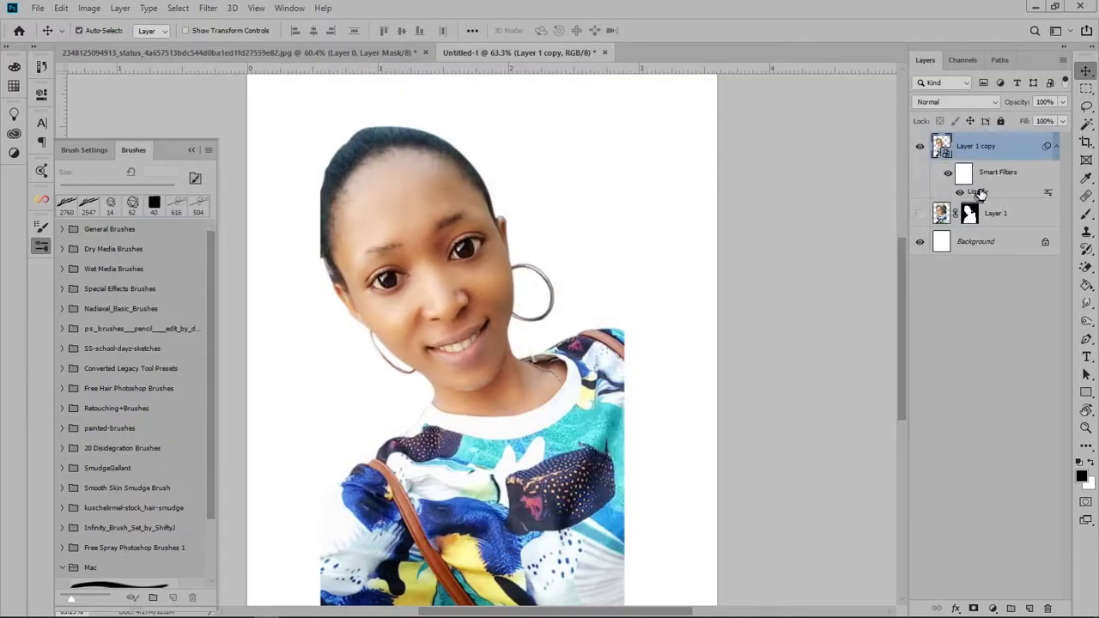
Refine the Liquify filter by changing and linking eye size and tilting the eyes.
double_click(979, 192)
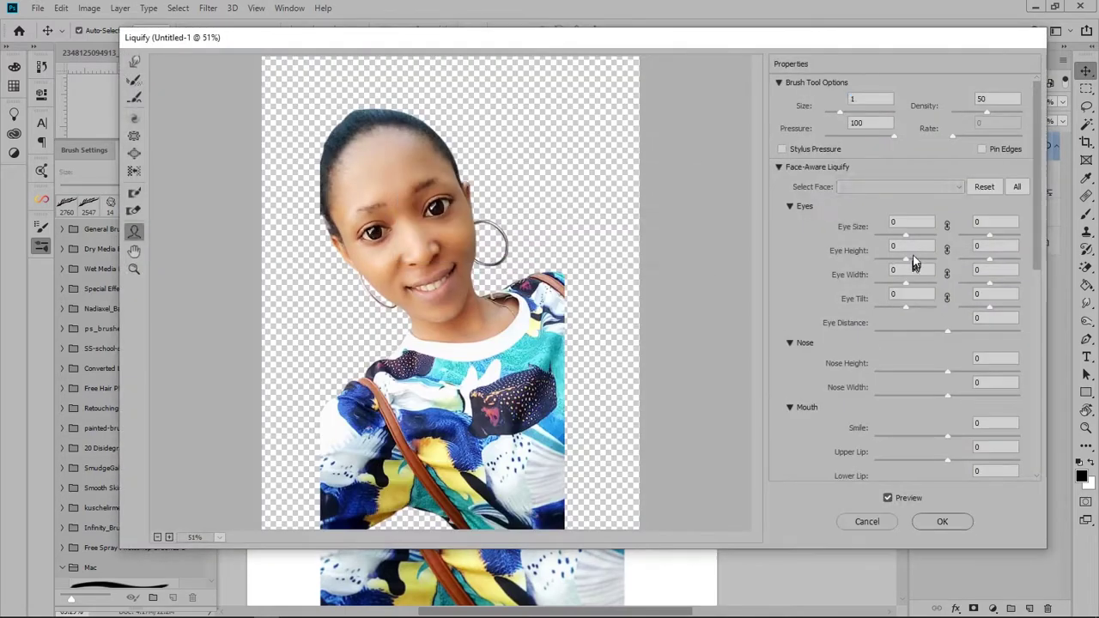
drag(928, 233, 920, 232)
click(946, 226)
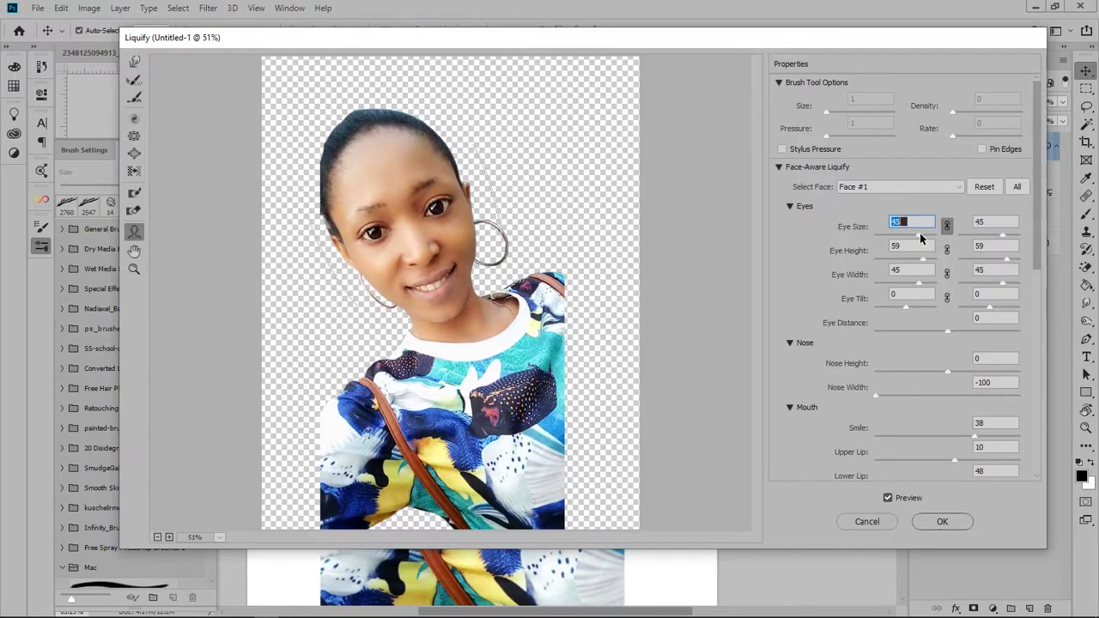
drag(906, 308, 903, 310)
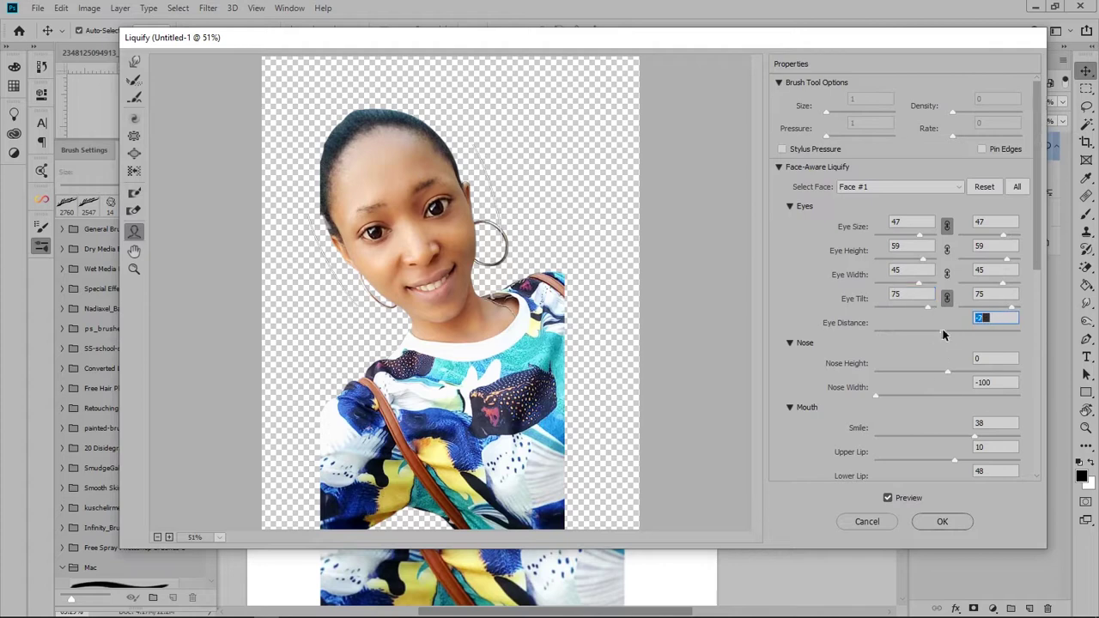
key(Return)
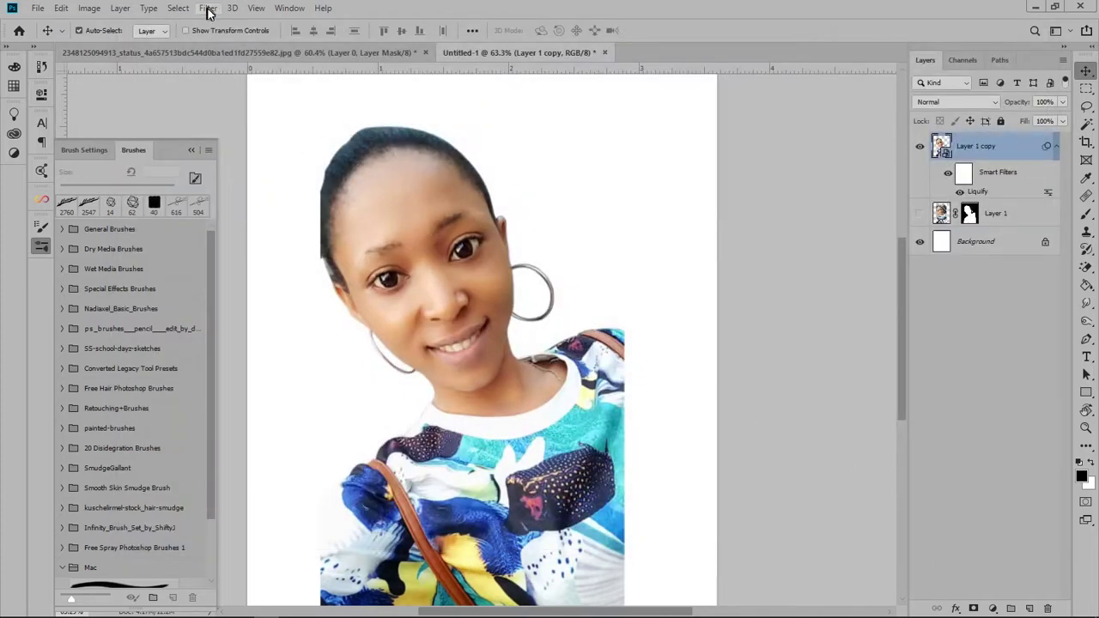
Apply a second Liquify pass narrowing the nose, increasing the smile, adjusting the lower lip and reducing mouth height.
click(207, 13)
click(241, 150)
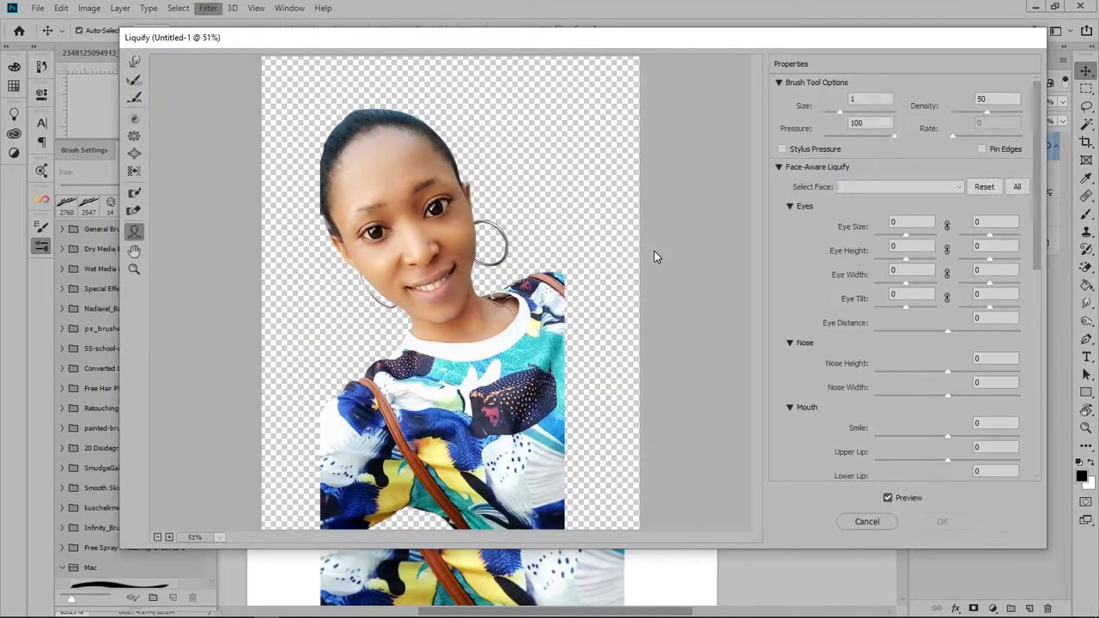
drag(947, 394, 928, 404)
scroll(1026, 326, down, 3)
drag(947, 334, 960, 336)
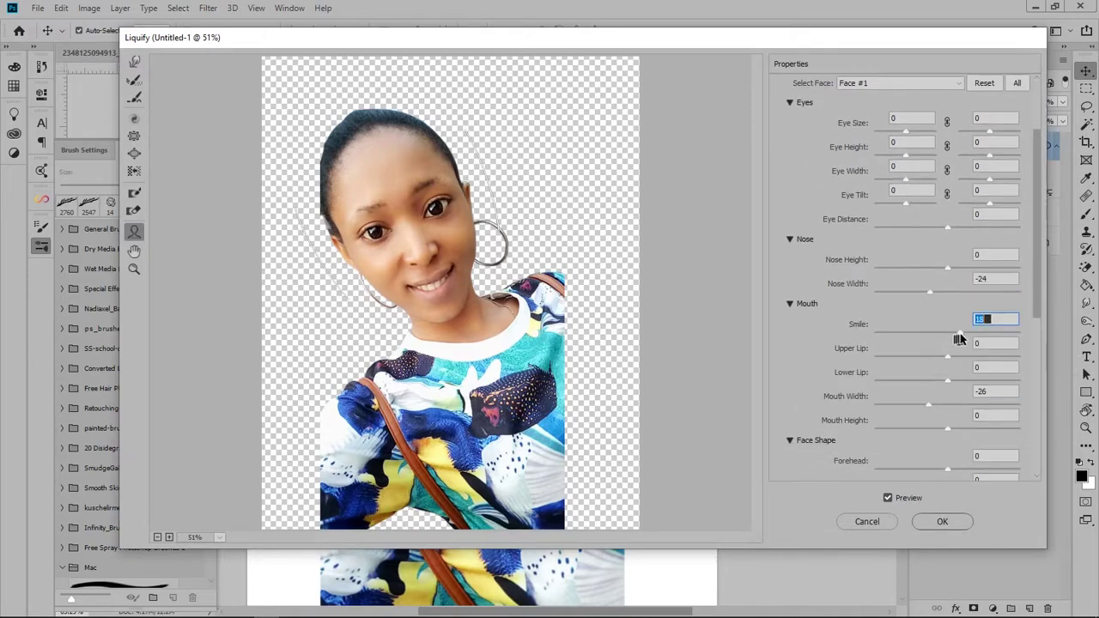
mouse_move(947, 379)
mouse_down()
mouse_move(936, 359)
mouse_move(953, 363)
mouse_up()
drag(948, 427, 936, 429)
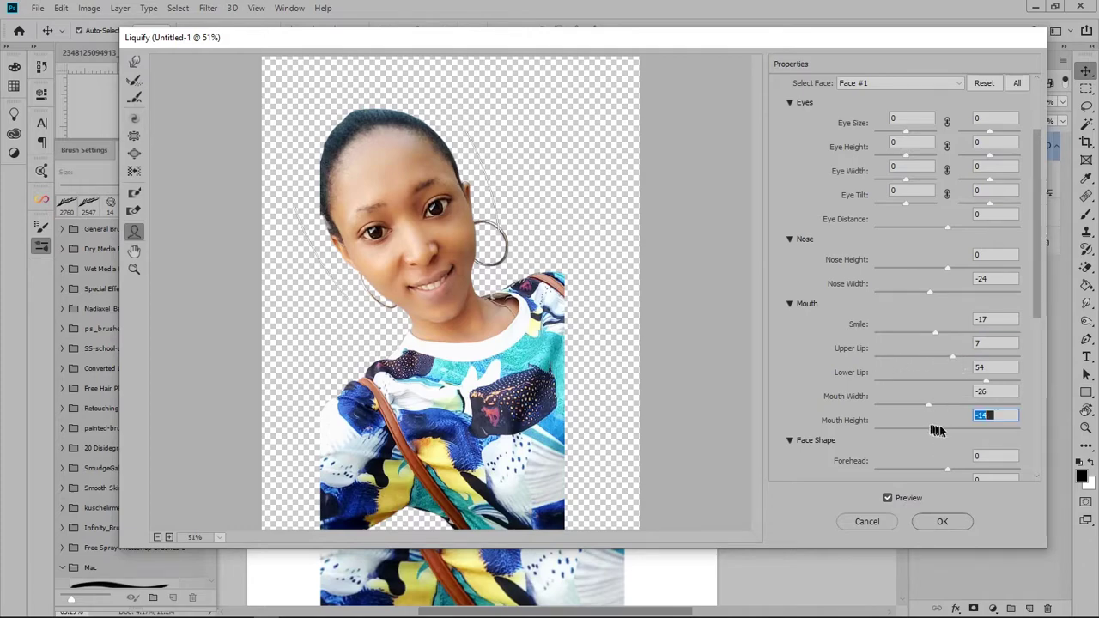
click(923, 524)
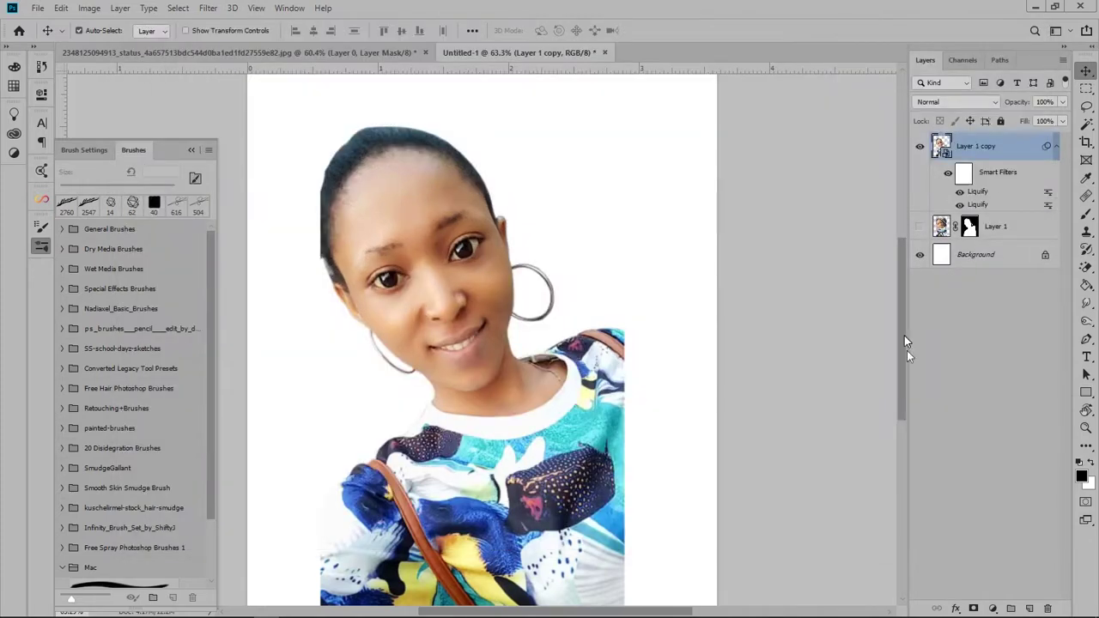
Hide the original Layer 1 and briefly reopen, then close, Liquify.
click(921, 227)
key(ctrl+shift+x)
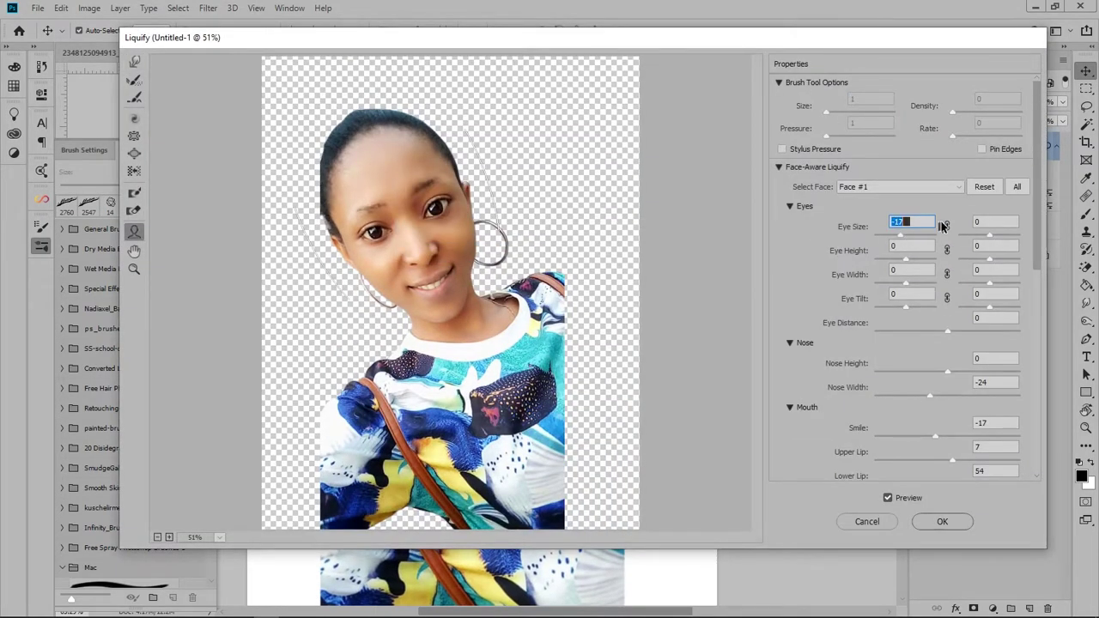
click(938, 519)
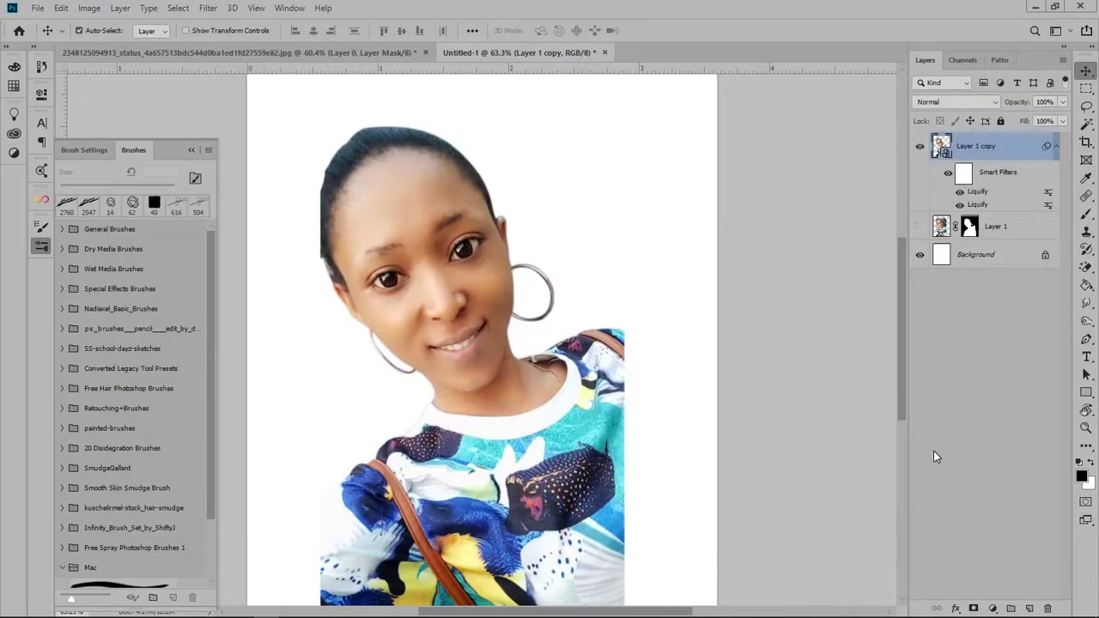
Apply a Liquify pass with Chin Height -100, Jawline -12 and Face Width -5.
click(208, 8)
click(301, 119)
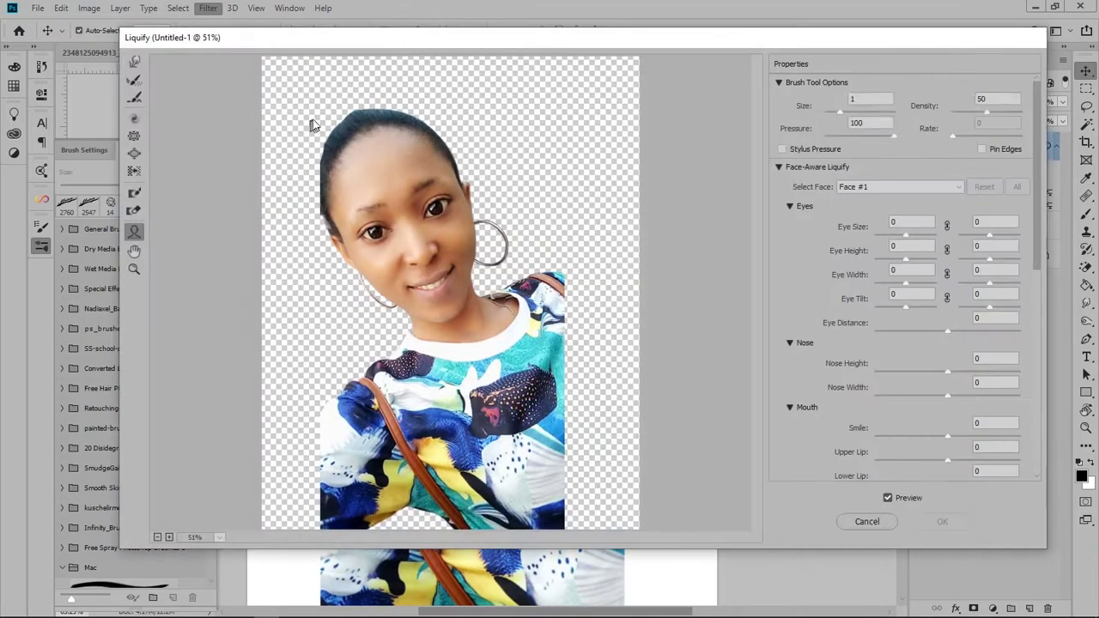
drag(1035, 260, 1039, 309)
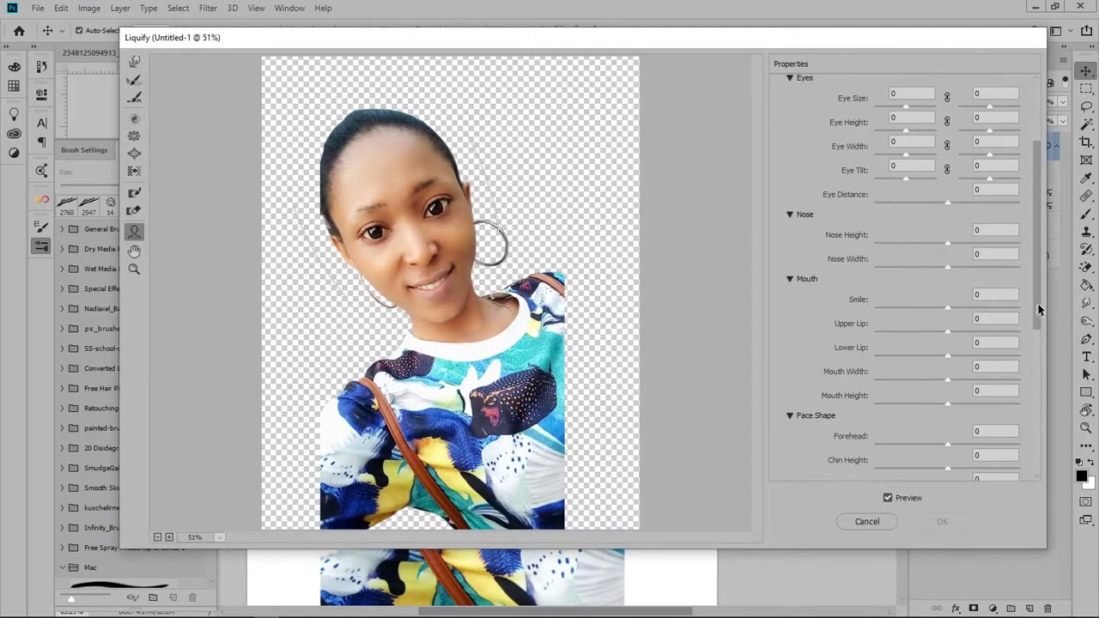
scroll(948, 384, down, 2)
drag(947, 391, 867, 391)
scroll(969, 382, down, 1)
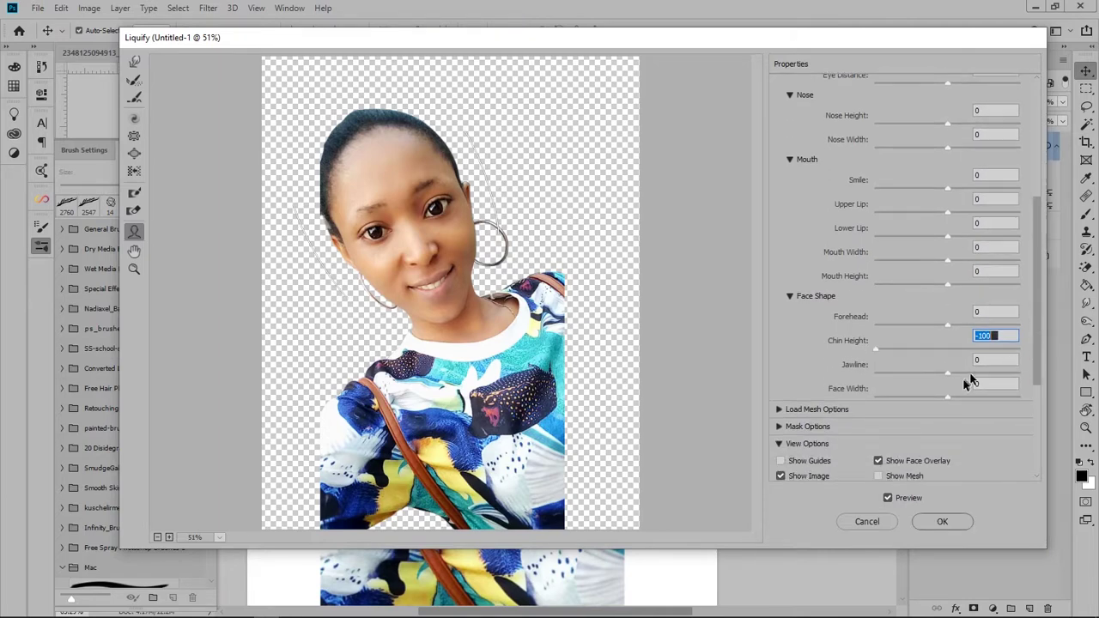
mouse_move(947, 374)
mouse_down()
mouse_move(934, 373)
mouse_move(944, 397)
mouse_up()
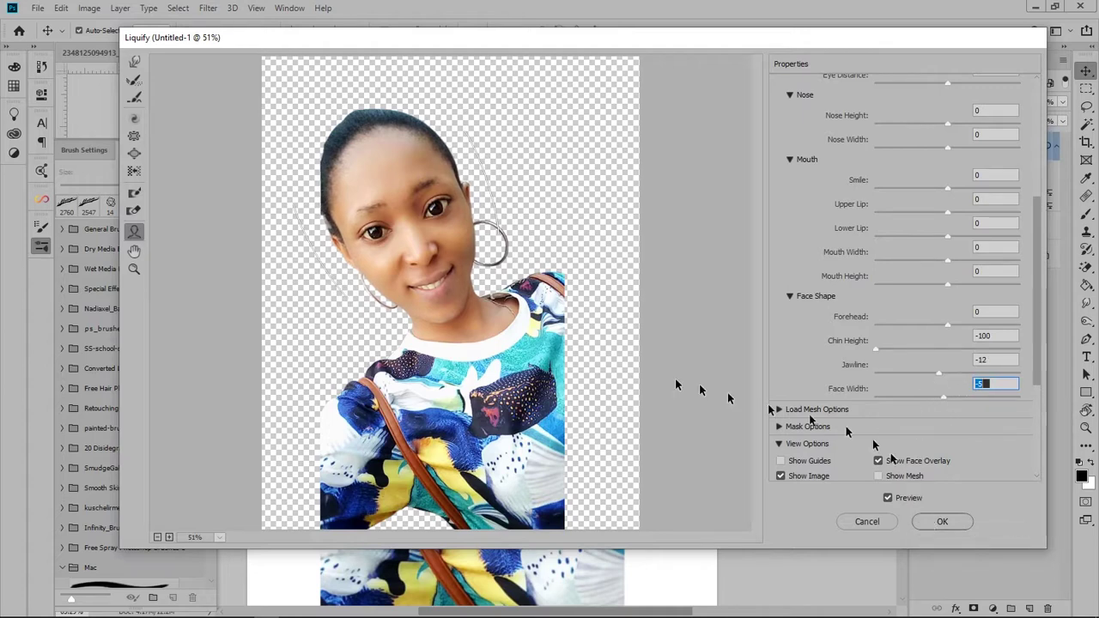
click(490, 263)
scroll(485, 296, up, 2)
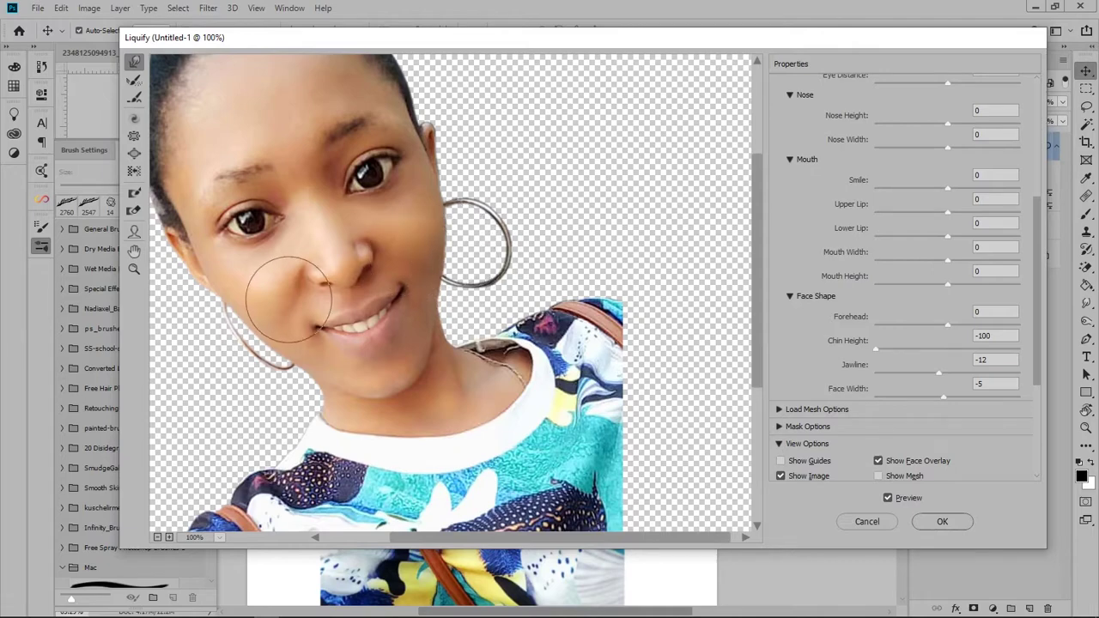
scroll(415, 352, up, 3)
scroll(381, 300, down, 5)
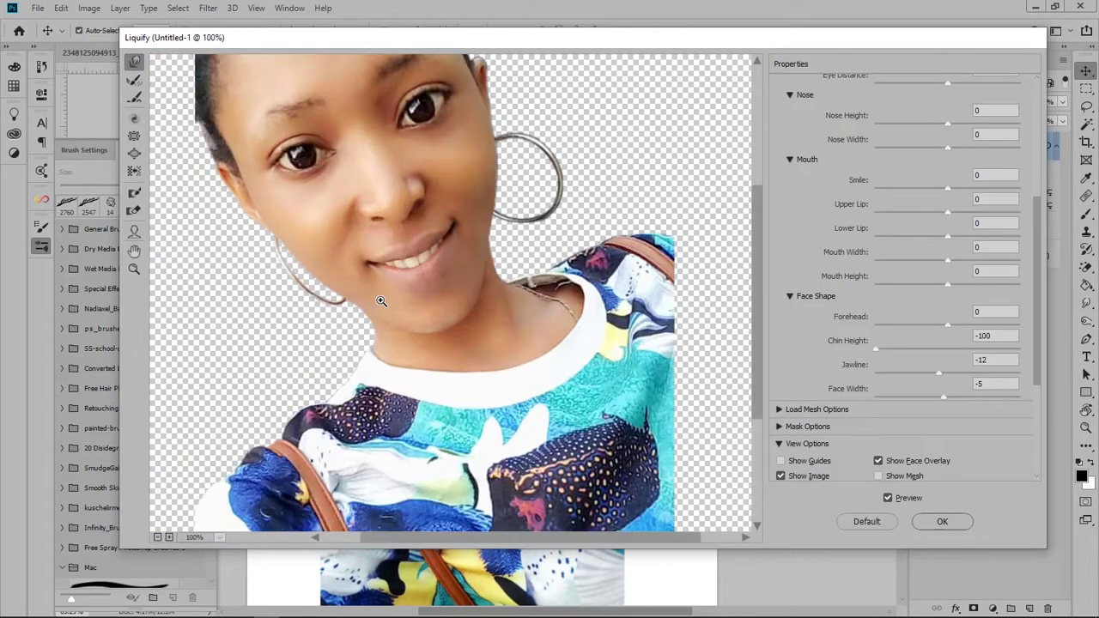
click(941, 521)
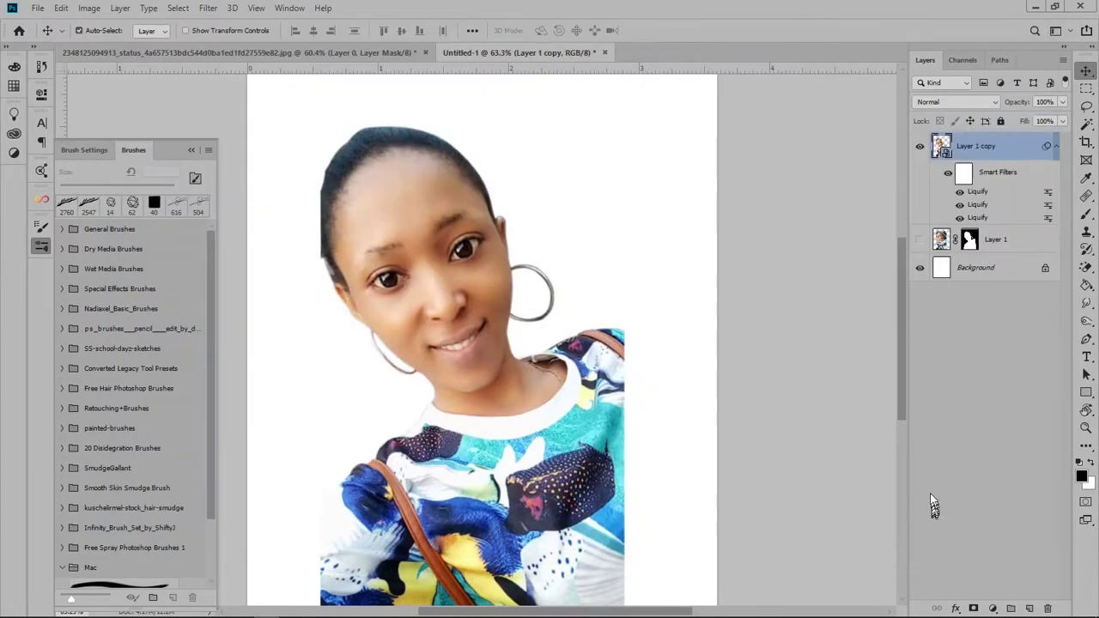
click(208, 8)
In Liquify at 100% zoom, freeze-mask the left cheek, right cheek and lips.
click(238, 111)
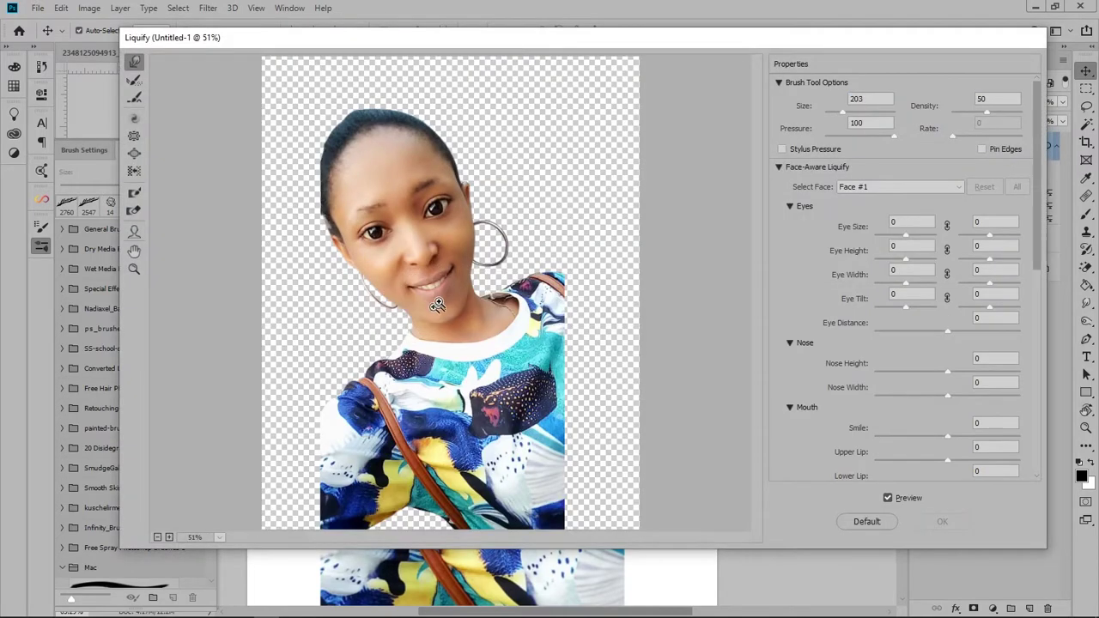
ctrl+click(437, 305)
click(134, 192)
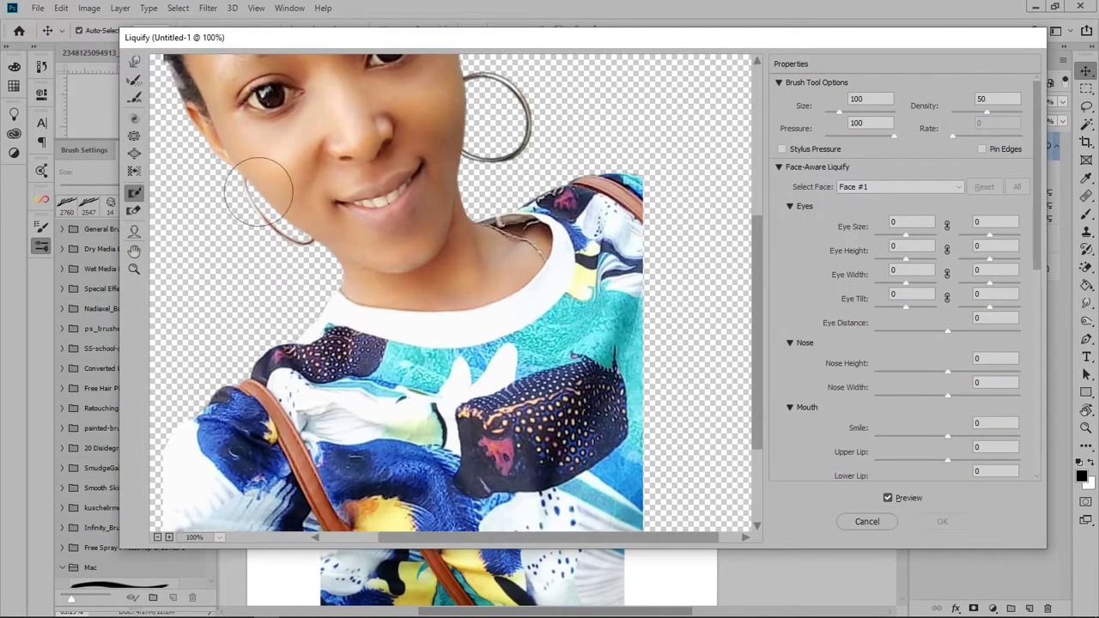
drag(258, 191, 273, 225)
drag(471, 67, 451, 146)
mouse_move(379, 217)
mouse_down()
mouse_move(383, 225)
mouse_move(425, 185)
mouse_up()
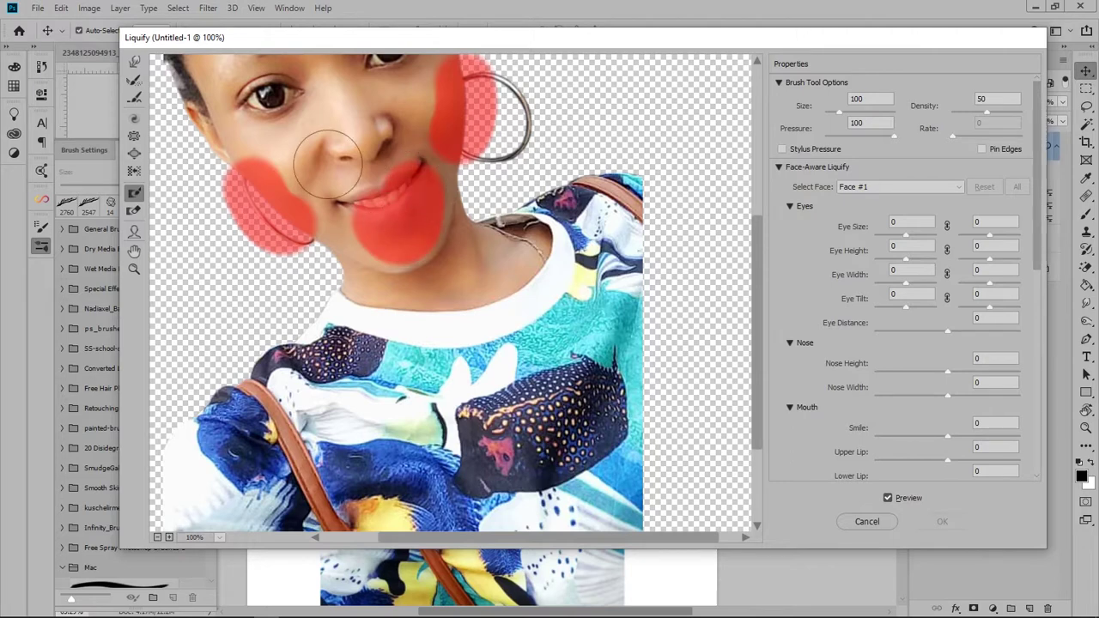
Forward Warp the shoulders and shirt edges with a 203 brush and apply Liquify.
key(w)
key(bracketright)
key(bracketright)
key(bracketright)
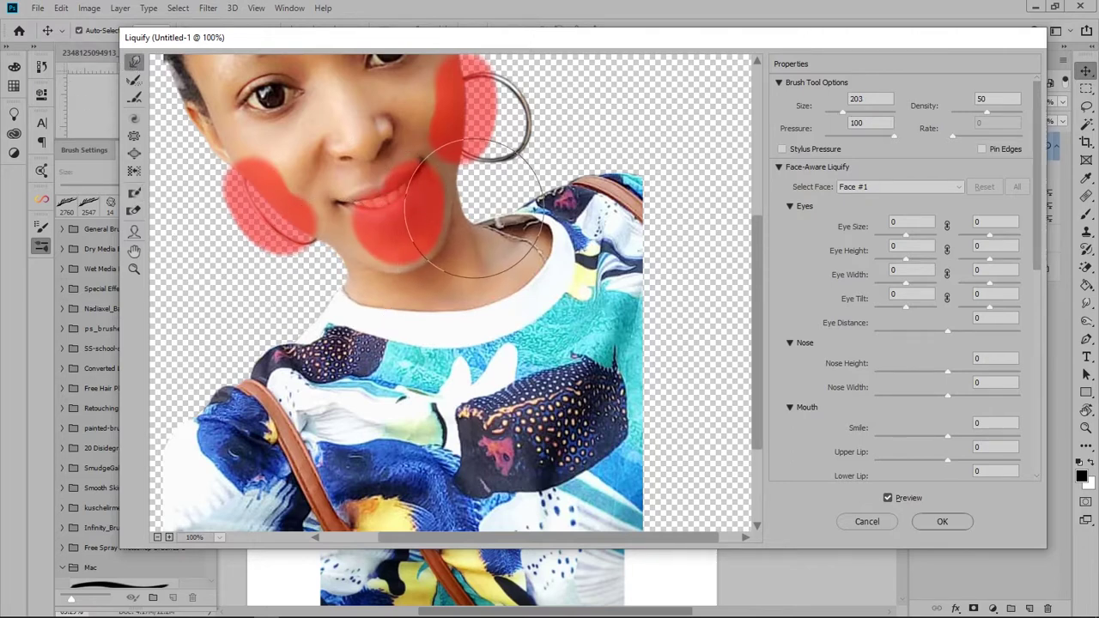
mouse_move(474, 210)
mouse_down()
mouse_move(582, 184)
mouse_move(601, 184)
mouse_move(589, 197)
mouse_move(635, 189)
mouse_up()
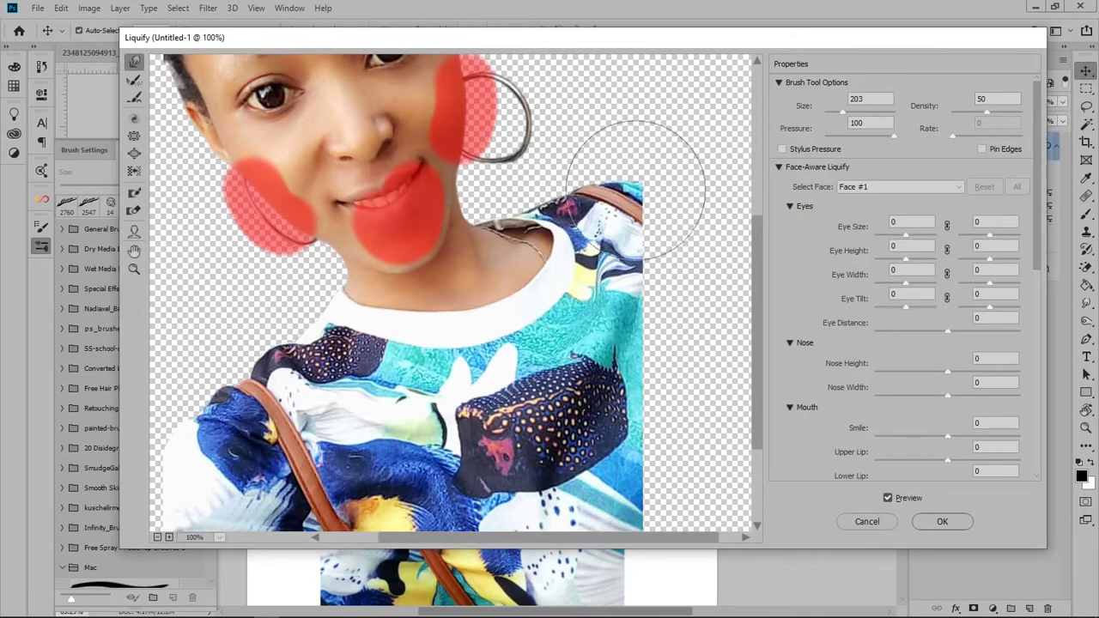
drag(325, 417, 348, 253)
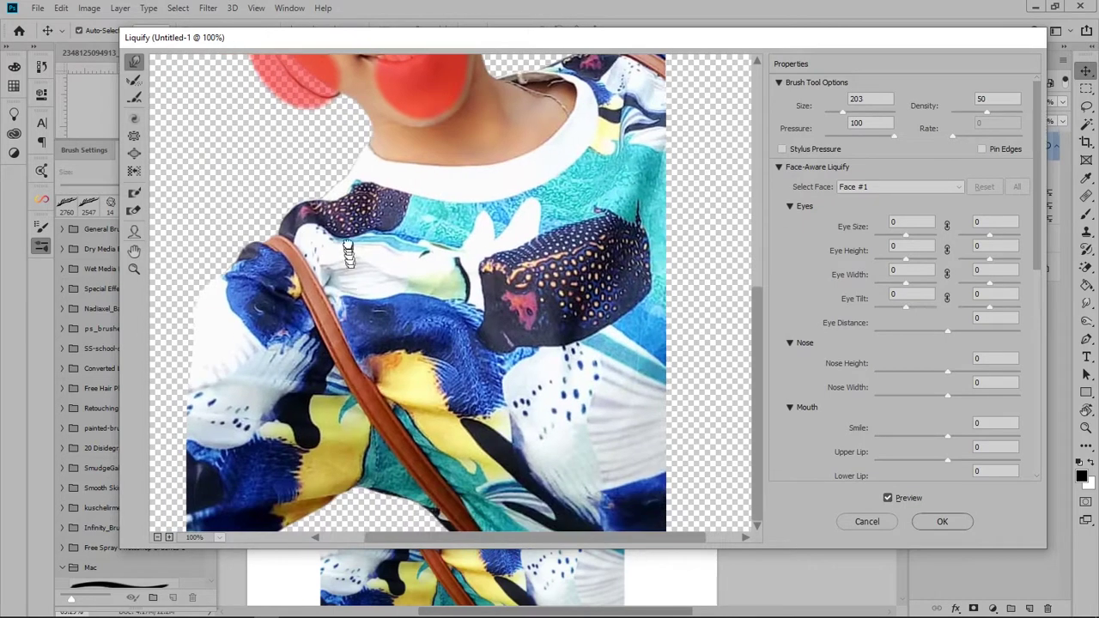
drag(369, 507, 259, 544)
mouse_move(292, 528)
mouse_down()
mouse_move(429, 533)
mouse_move(318, 507)
mouse_up()
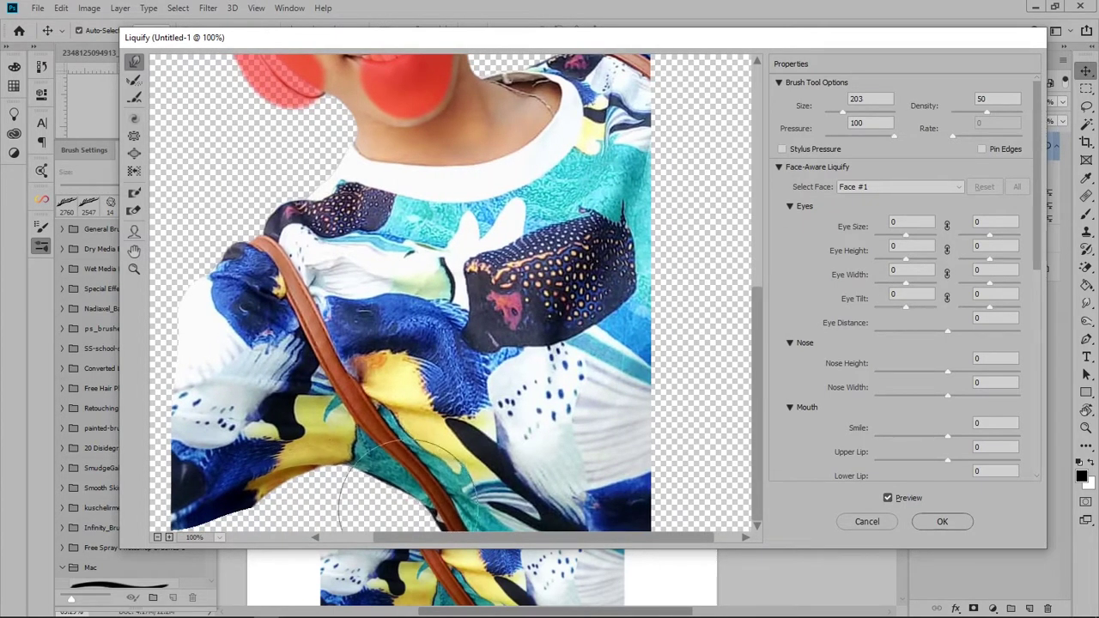
mouse_move(318, 196)
mouse_down()
mouse_move(301, 232)
mouse_move(335, 395)
mouse_move(269, 285)
mouse_move(354, 423)
mouse_move(460, 516)
mouse_move(411, 516)
mouse_up()
drag(592, 69, 580, 62)
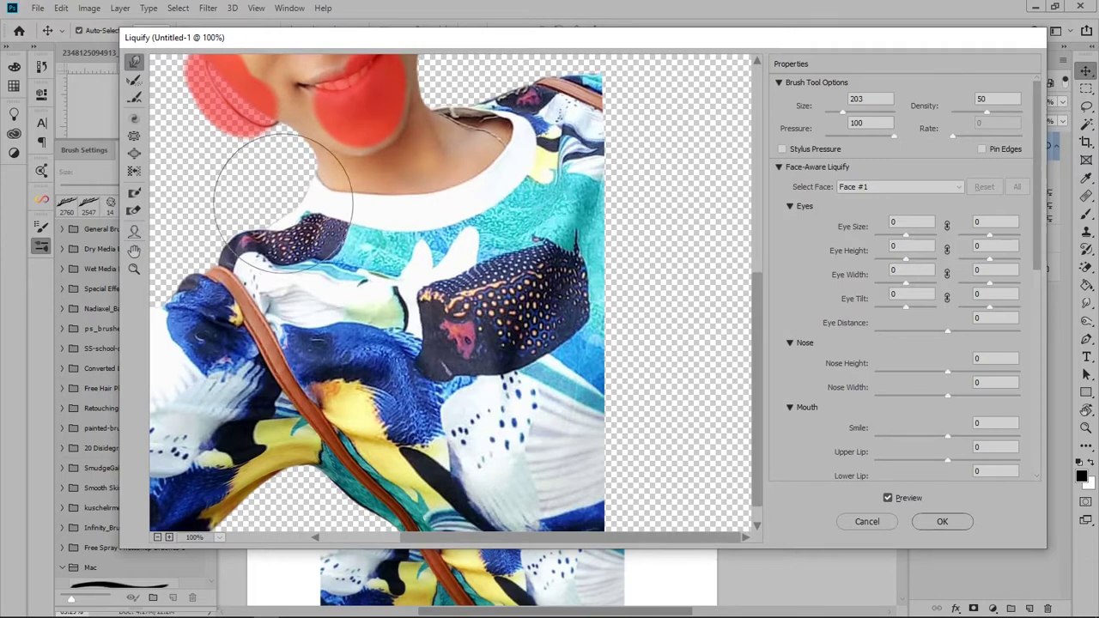
click(936, 521)
Compare the liquified result against the original, leaving Layer 1 hidden.
alt+click(920, 252)
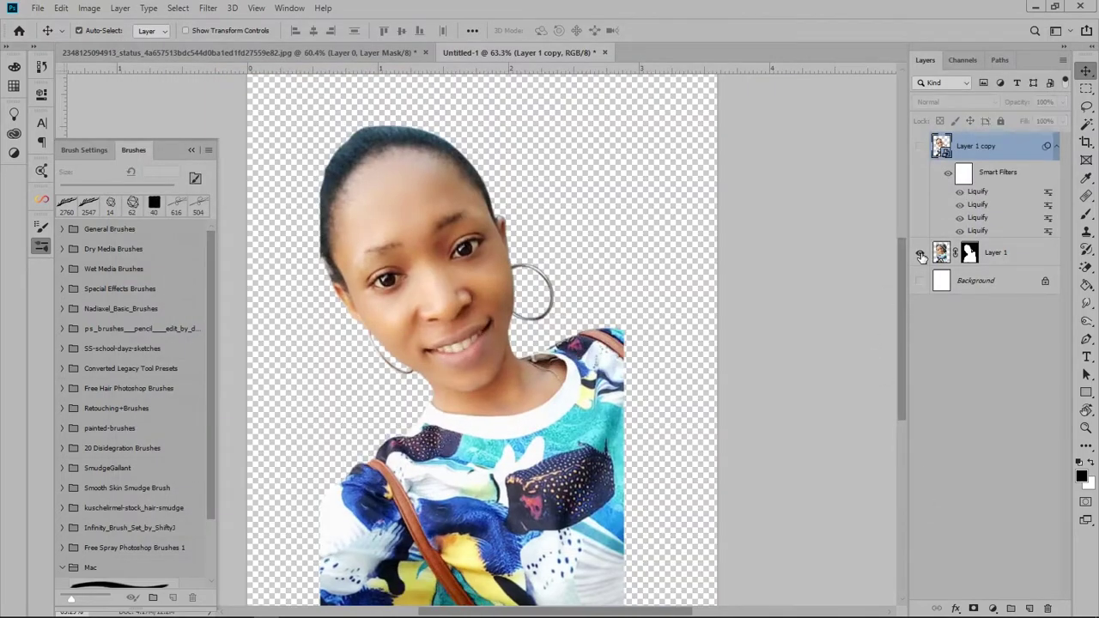
alt+click(920, 253)
alt+click(920, 252)
alt+click(920, 252)
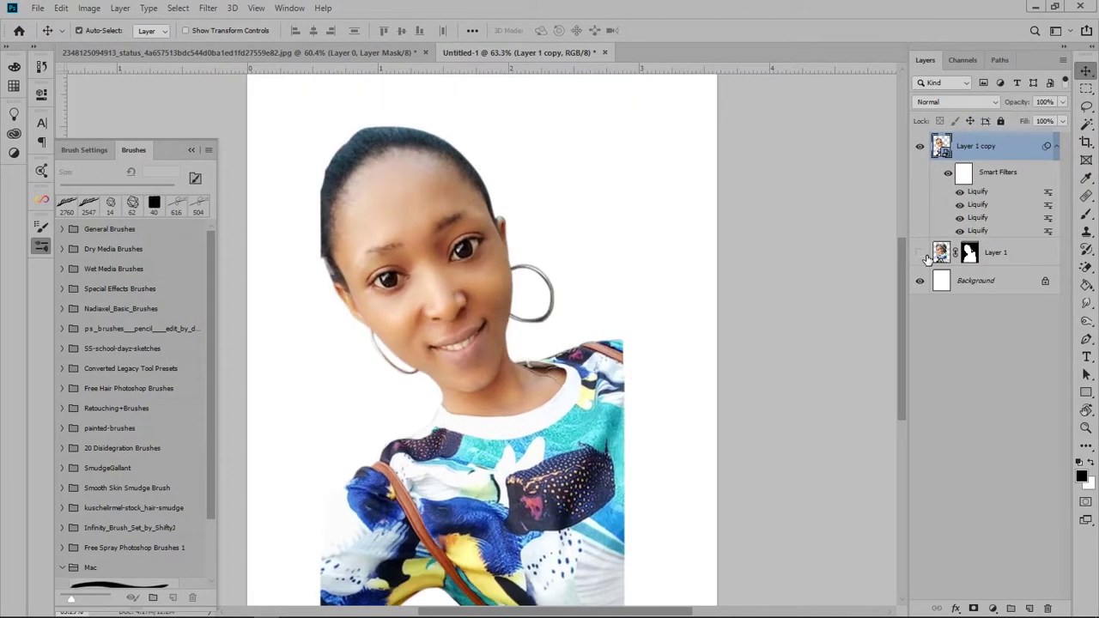
click(920, 252)
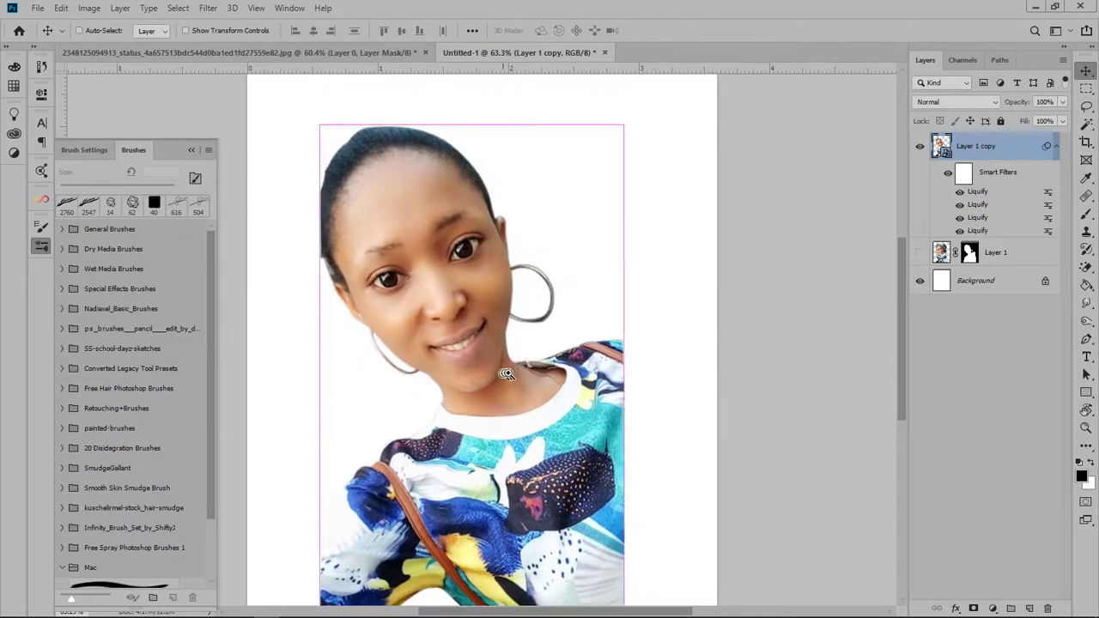
scroll(509, 377, down, 1)
scroll(509, 378, down, 1)
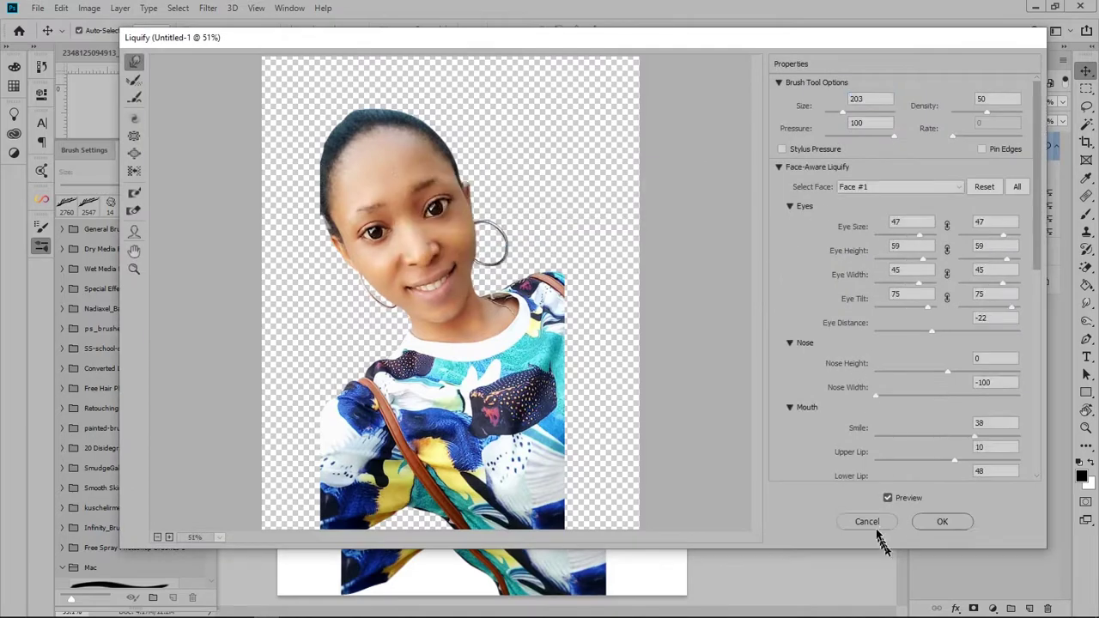
Re-edit the Liquify smart filters with the cheek freeze-masked, then hide the white Background layer.
click(867, 522)
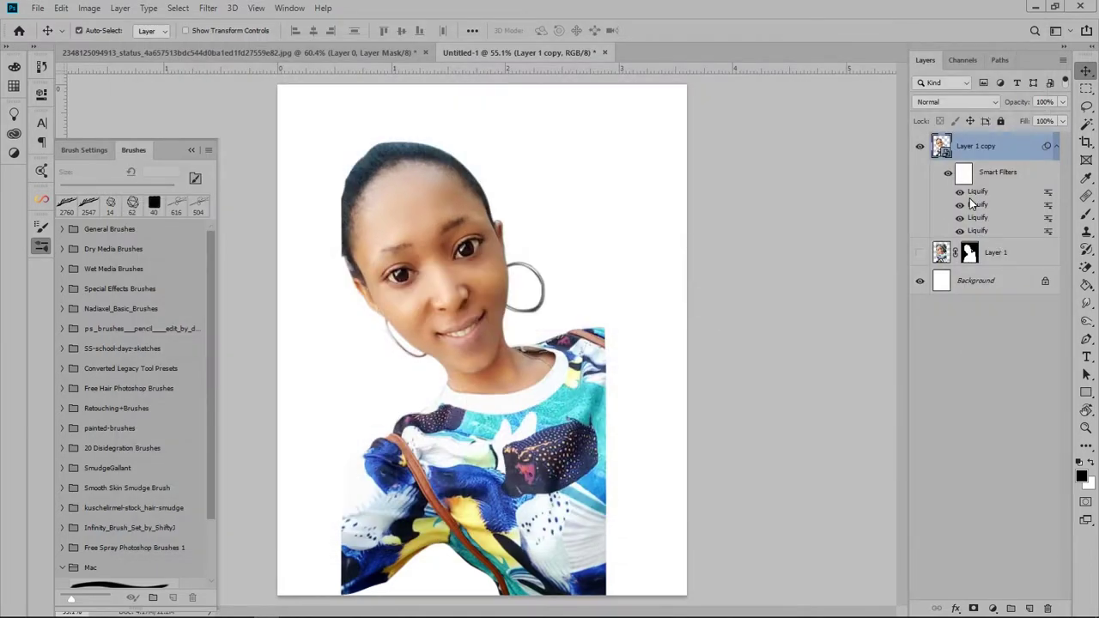
double_click(971, 205)
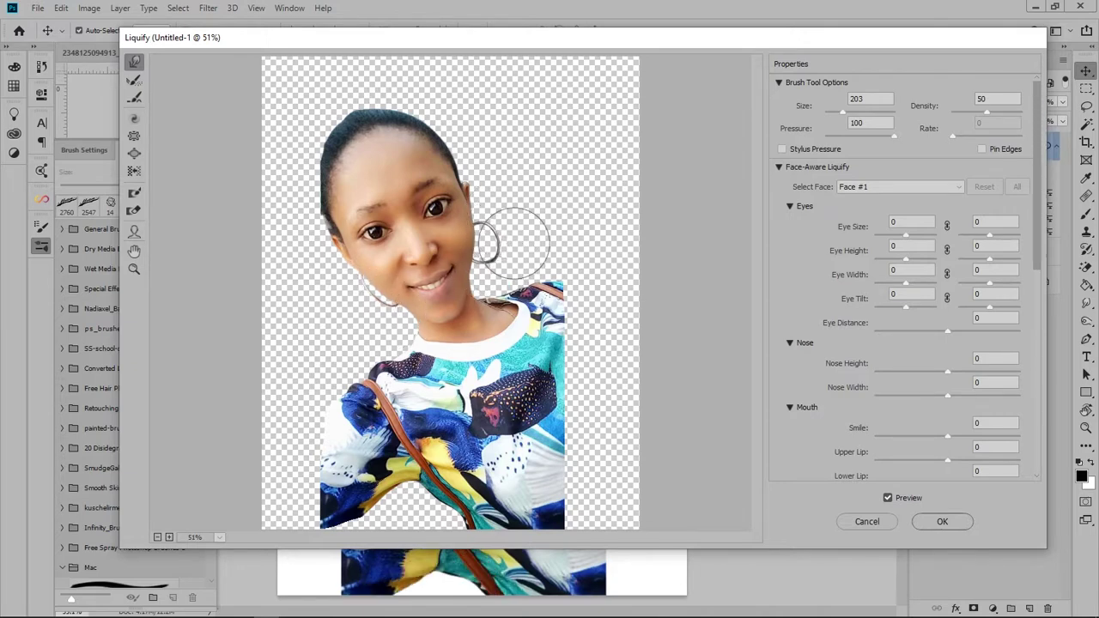
click(929, 520)
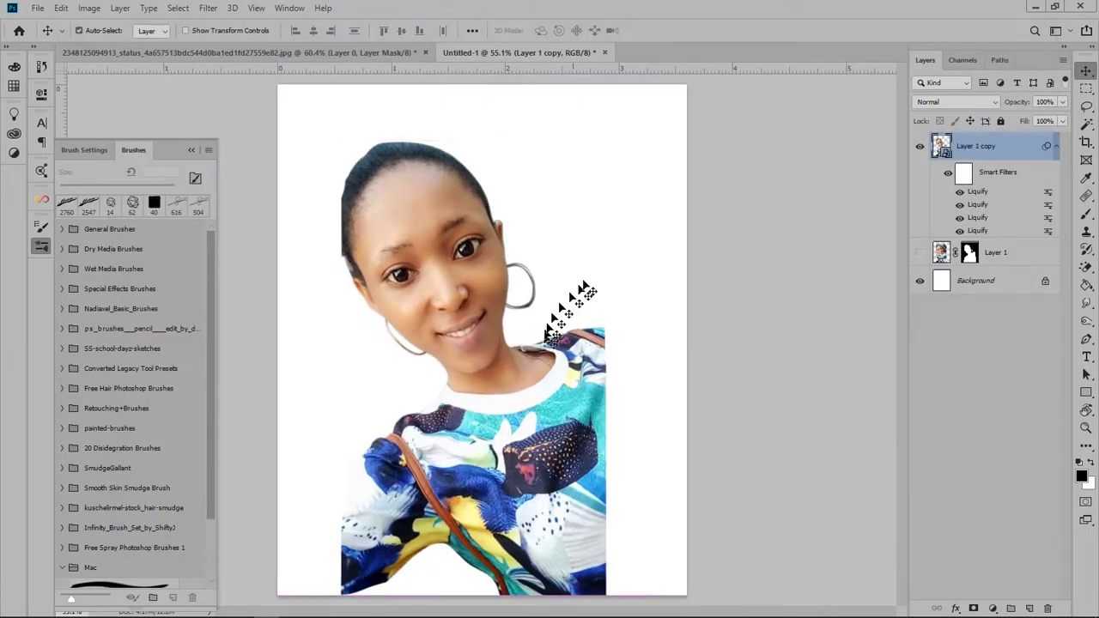
double_click(973, 204)
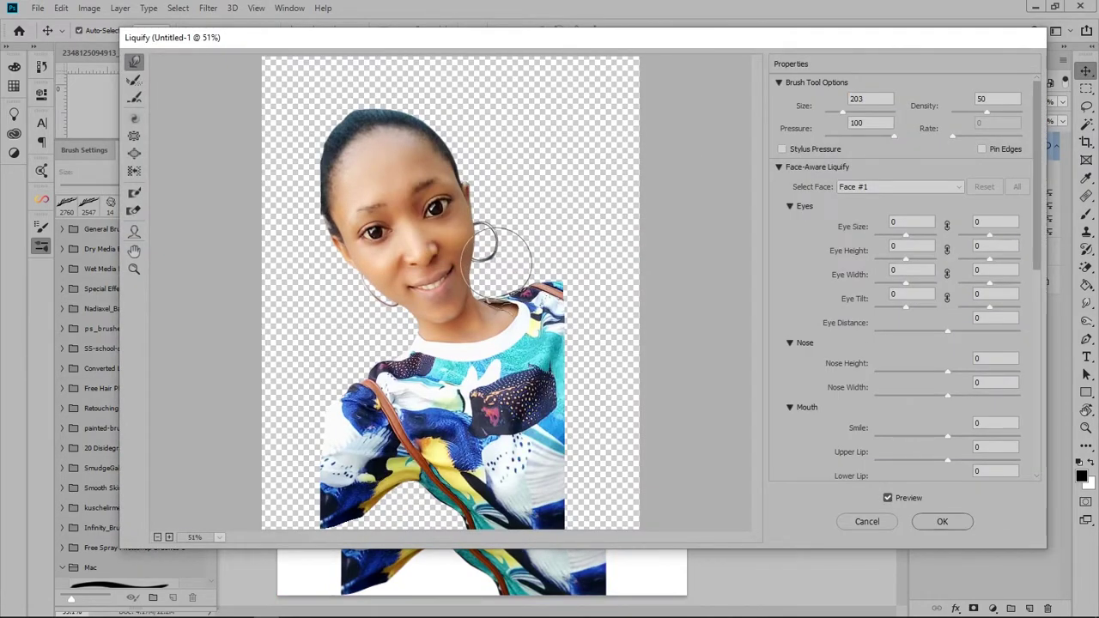
click(134, 192)
drag(378, 267, 400, 292)
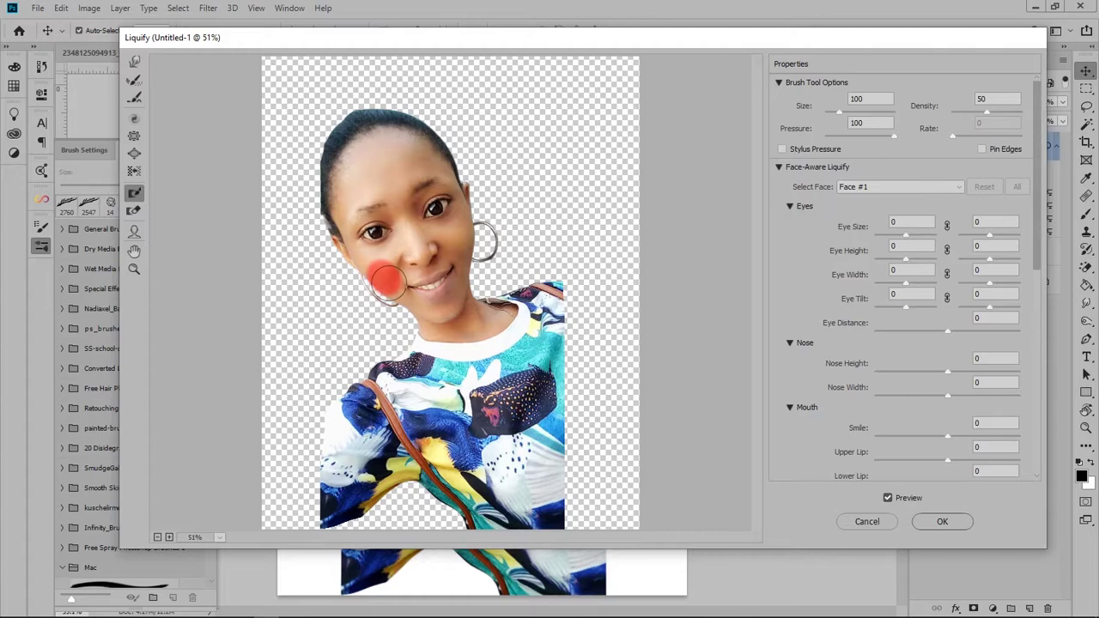
click(134, 61)
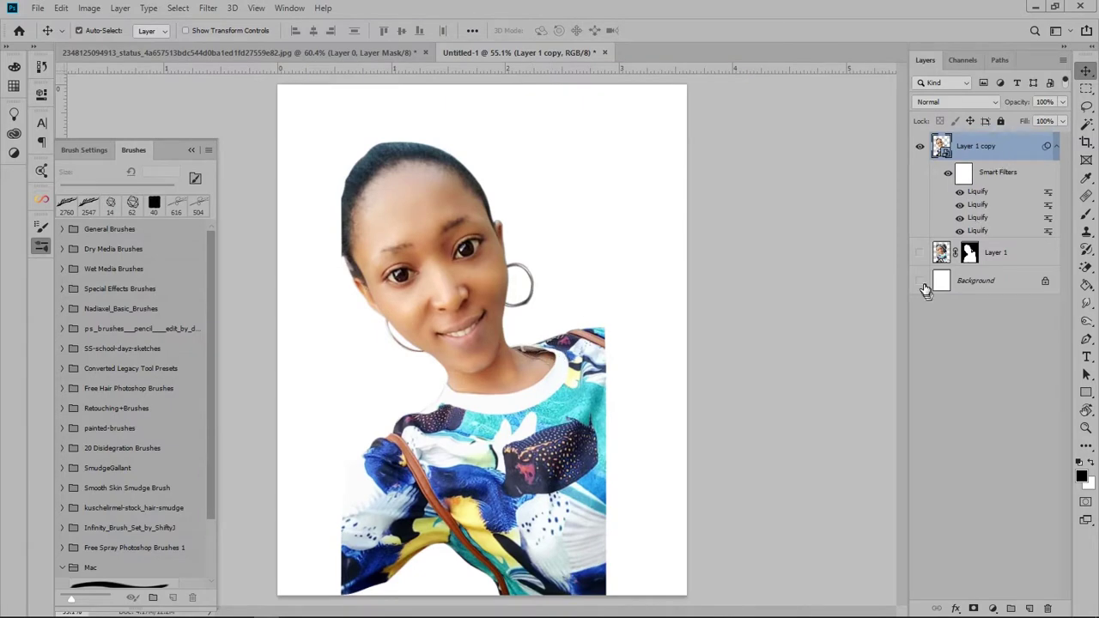
click(921, 282)
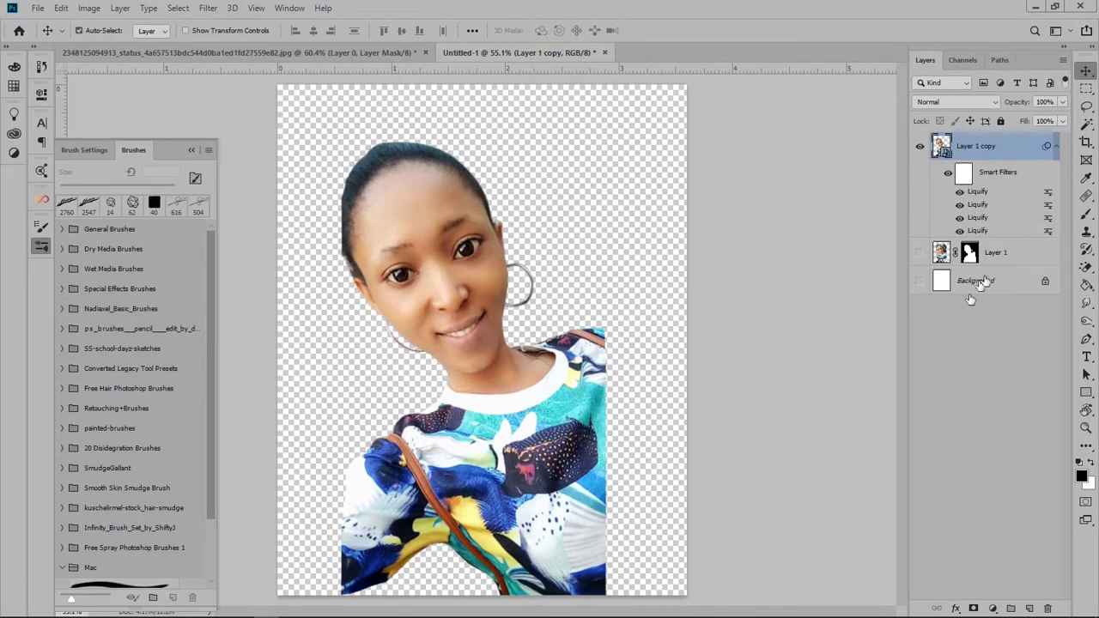
Group the liquified and original layers into Group 1, make a merged copy, and hide the group.
right_click(979, 147)
click(989, 152)
key(ctrl+g)
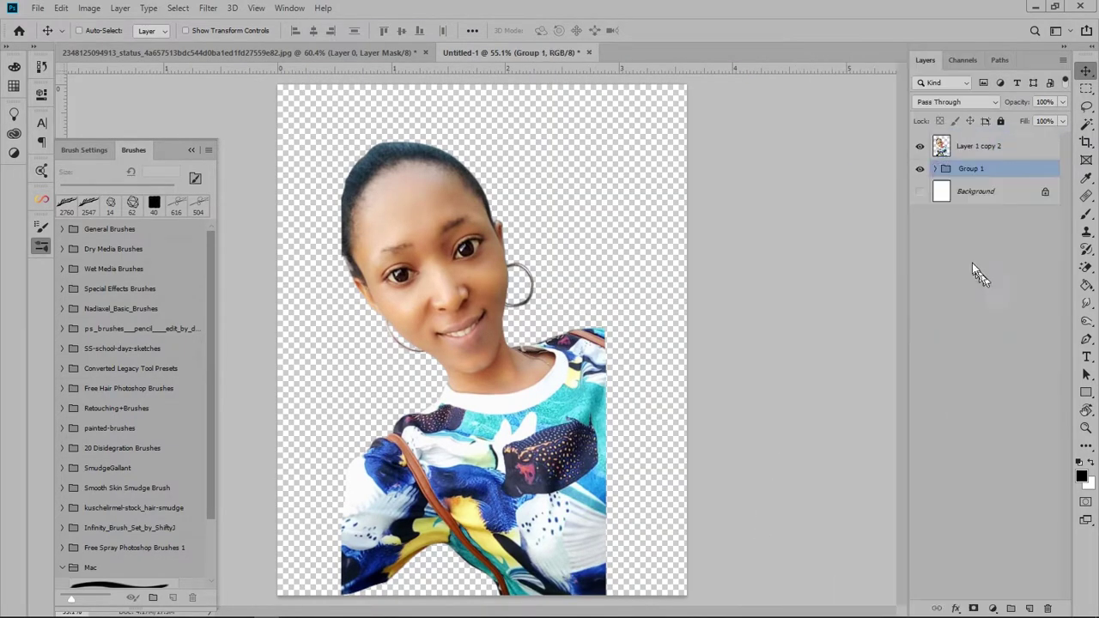
click(921, 168)
click(979, 146)
Apply Color Efex Pro 4 Detail Extractor, then duplicate the layer as a smart object.
click(208, 8)
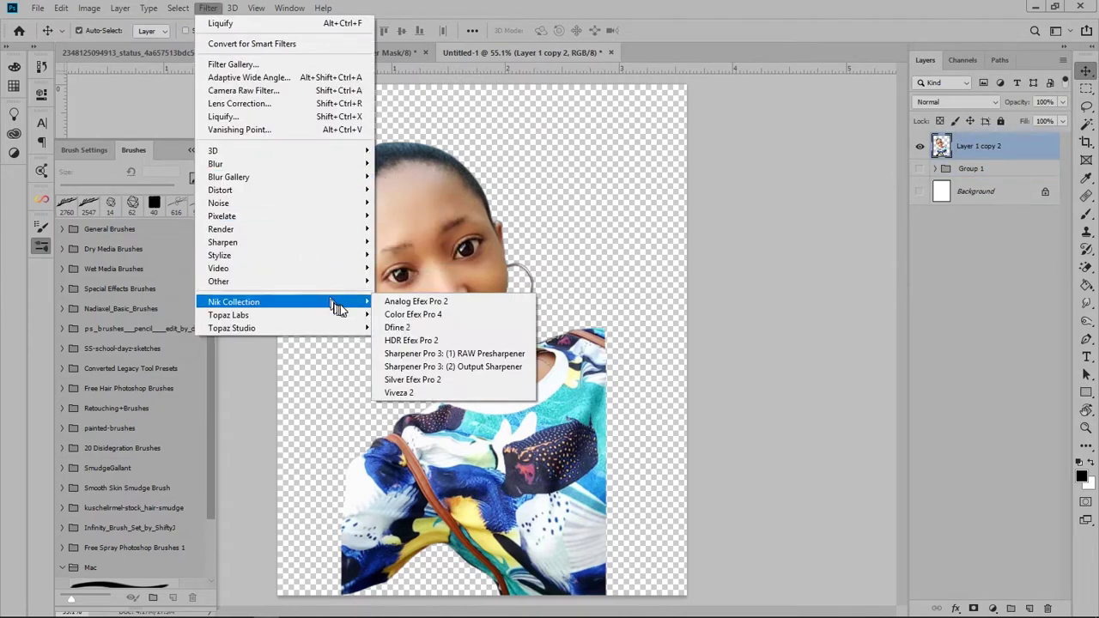
click(421, 320)
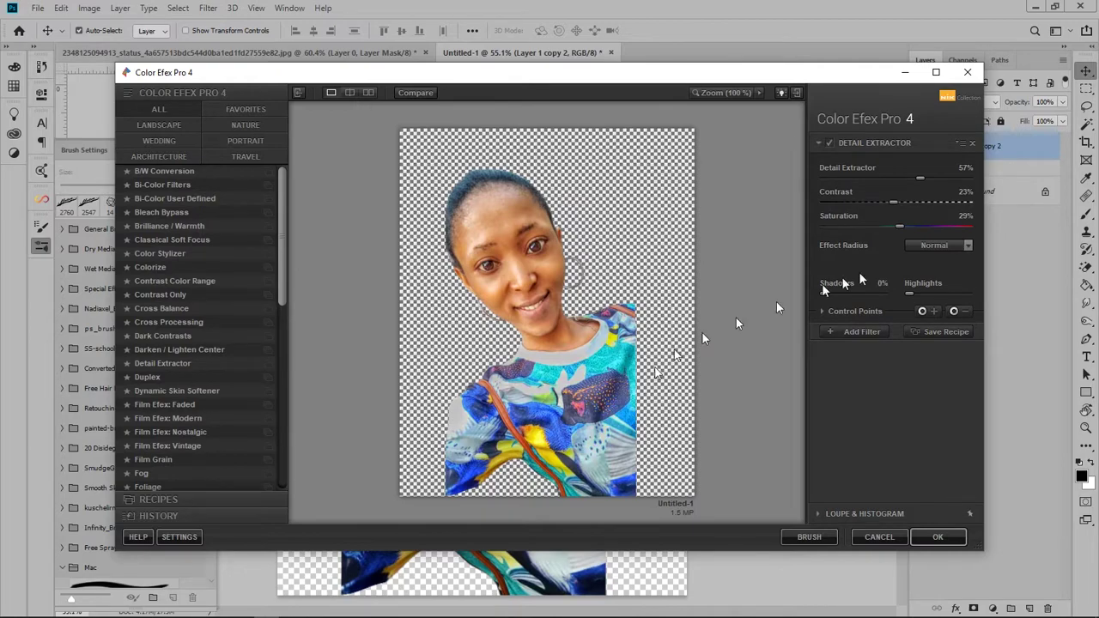
click(938, 537)
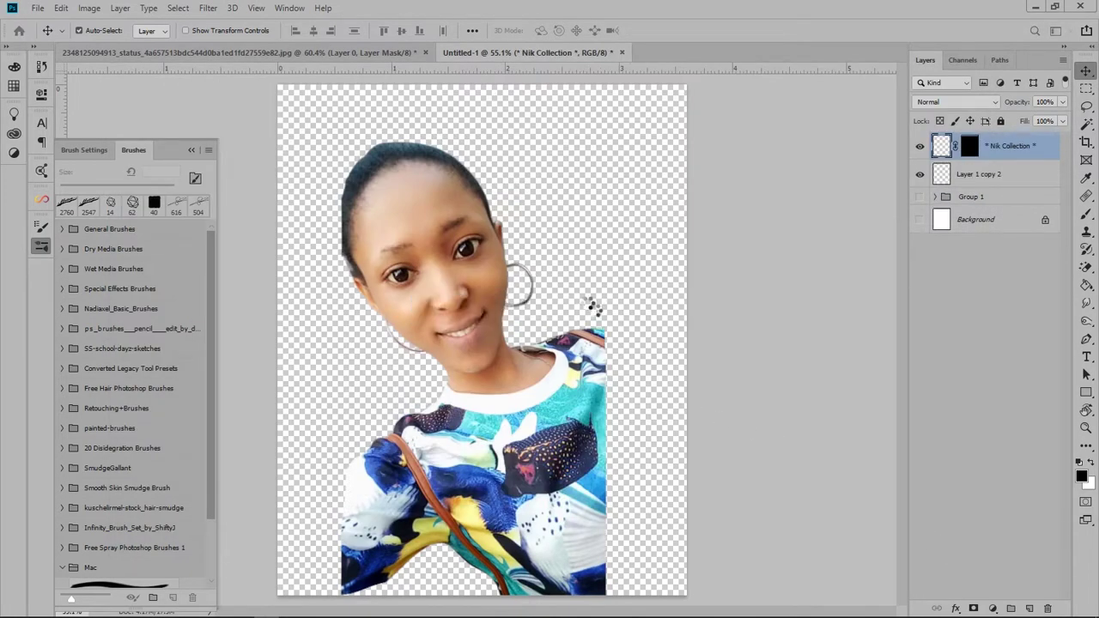
key(ctrl+j)
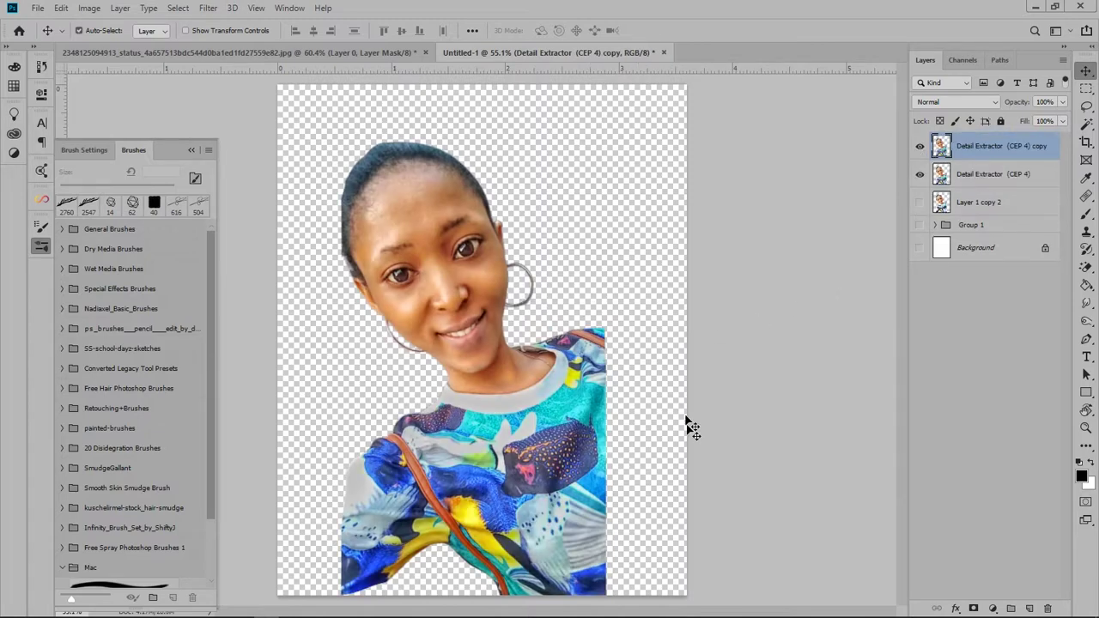
right_click(996, 147)
click(838, 189)
scroll(526, 361, up, 3)
Load the Smooth Skin Smudge Brush set and test a forehead stroke, then undo it.
scroll(526, 361, up, 1)
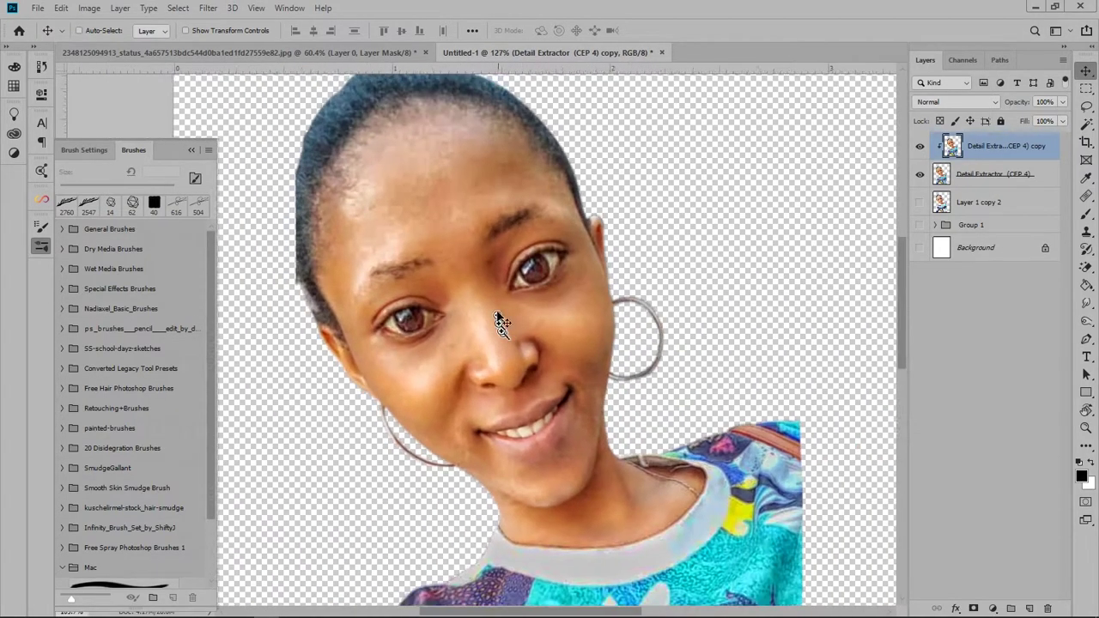
click(62, 488)
click(118, 513)
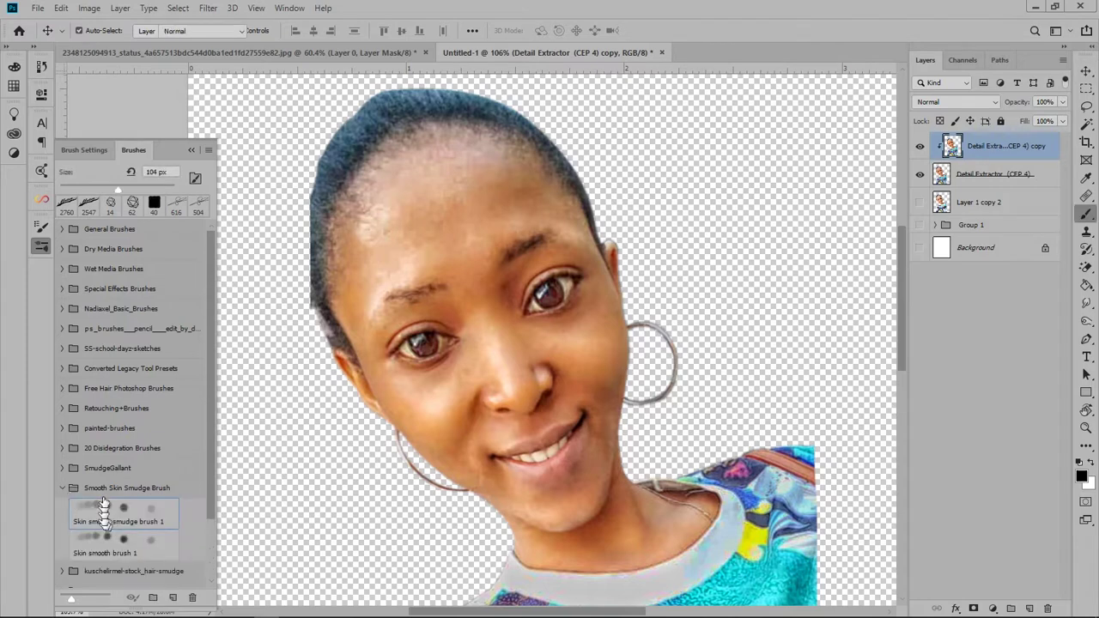
scroll(418, 203, up, 1)
scroll(429, 260, up, 1)
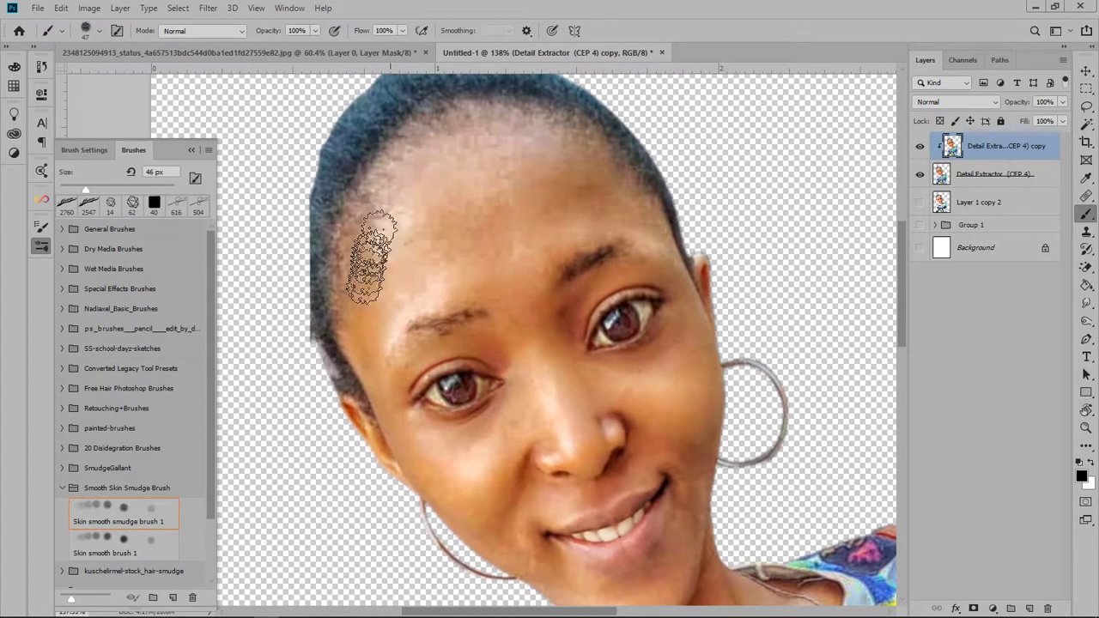
mouse_move(370, 245)
mouse_down()
mouse_move(437, 191)
mouse_move(447, 196)
mouse_move(417, 209)
mouse_move(380, 253)
mouse_move(472, 166)
mouse_move(415, 126)
mouse_up()
key(ctrl+z)
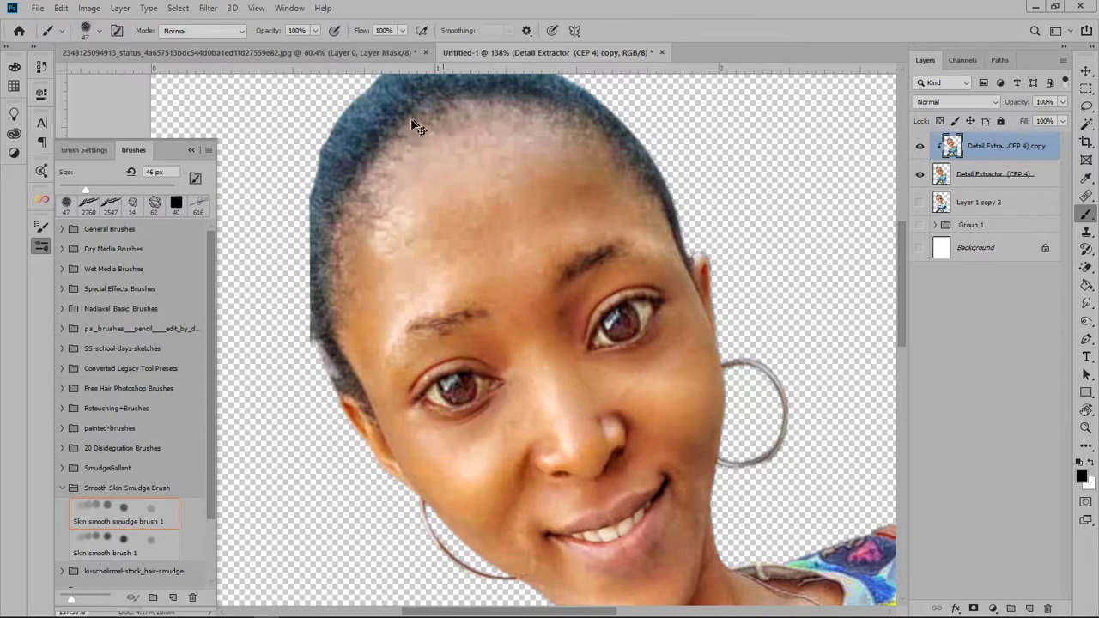
Smudge the forehead and cheek smooth with Skin smooth smudge brush 1 at 48%.
click(112, 516)
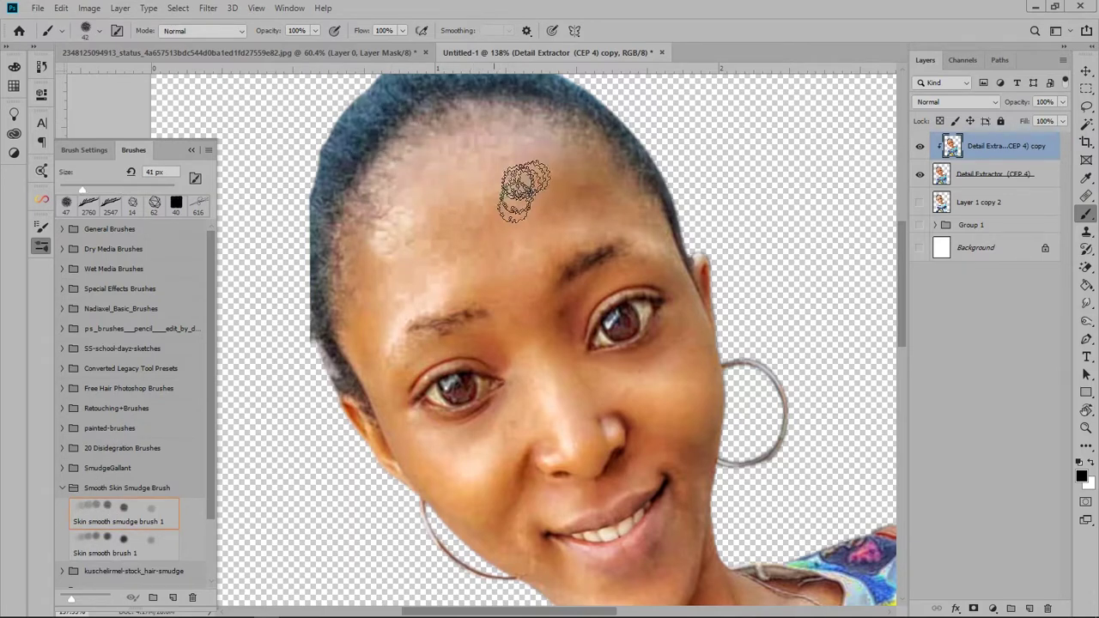
drag(518, 184, 438, 222)
key(ctrl+z)
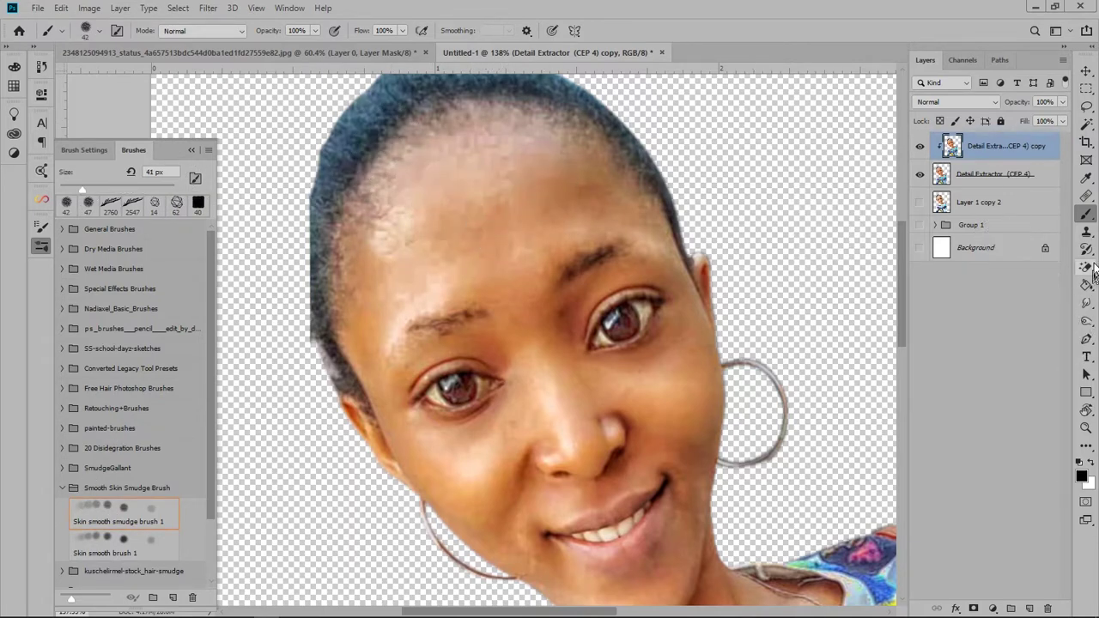
click(1084, 302)
drag(426, 209, 438, 253)
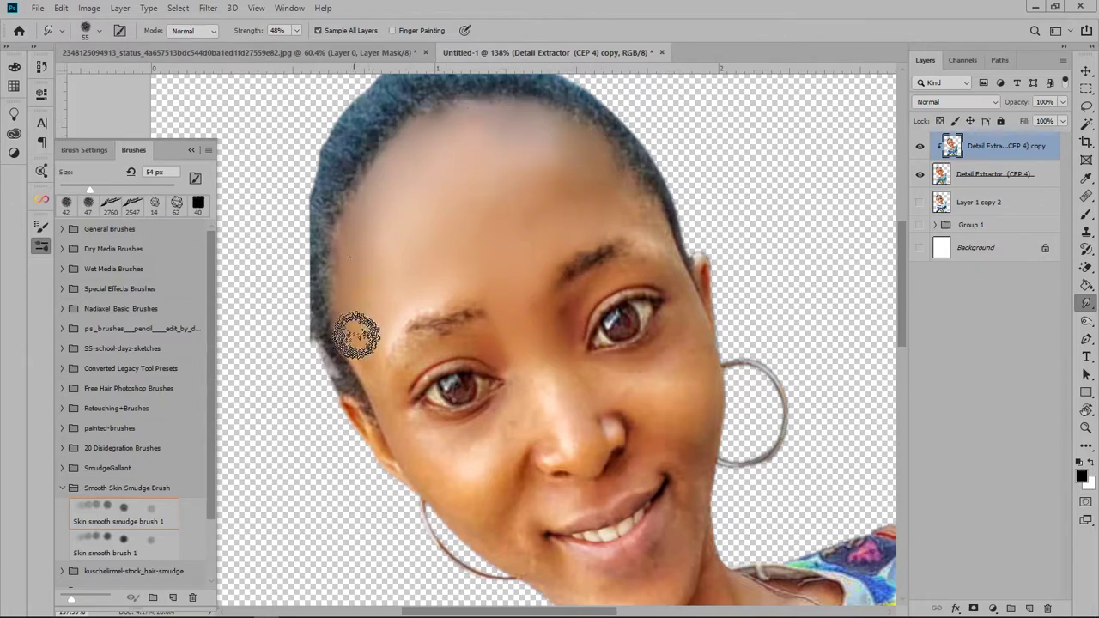
mouse_move(527, 201)
mouse_down()
mouse_move(509, 185)
mouse_move(490, 197)
mouse_up()
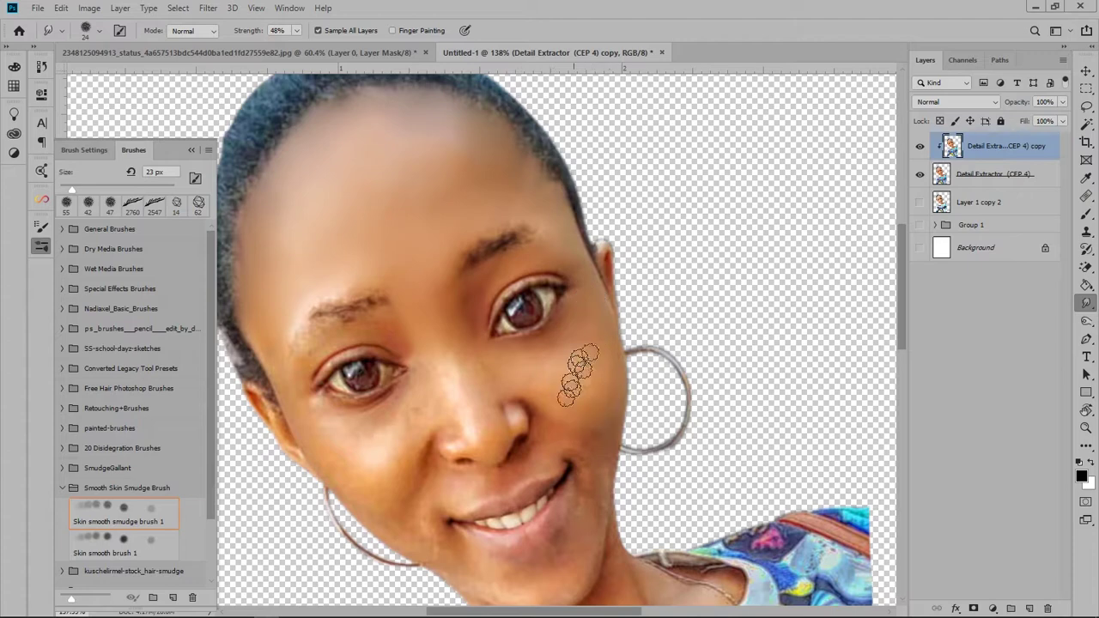
drag(572, 378, 442, 365)
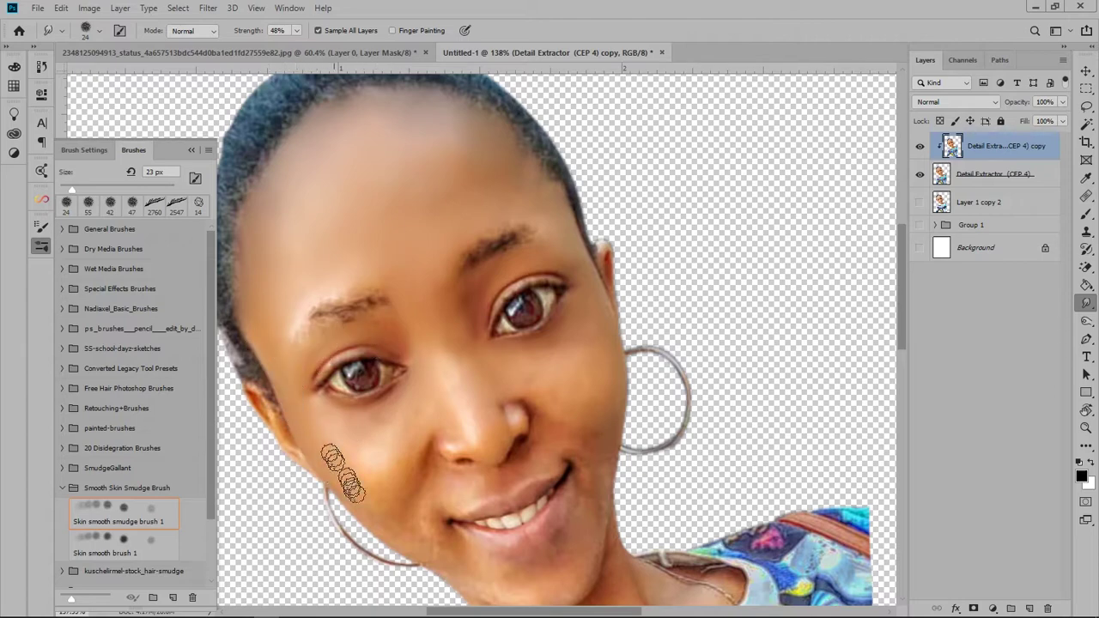
Pan to the lower face, raise the smudge brush to 42 px, and smooth the forehead skin.
scroll(418, 412, down, 3)
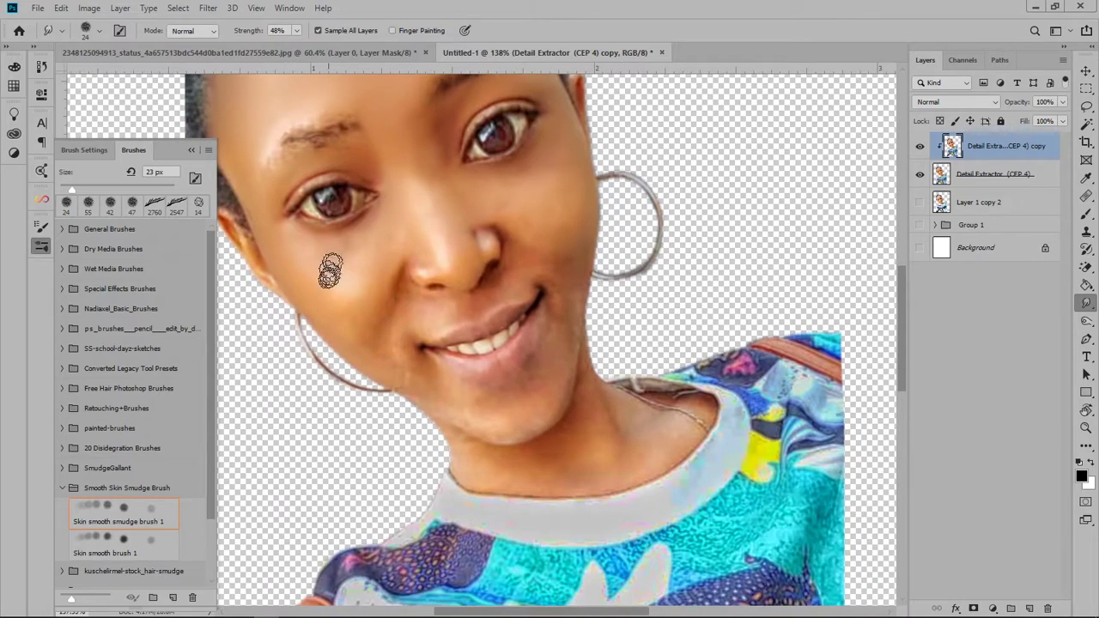
scroll(385, 258, left, 3)
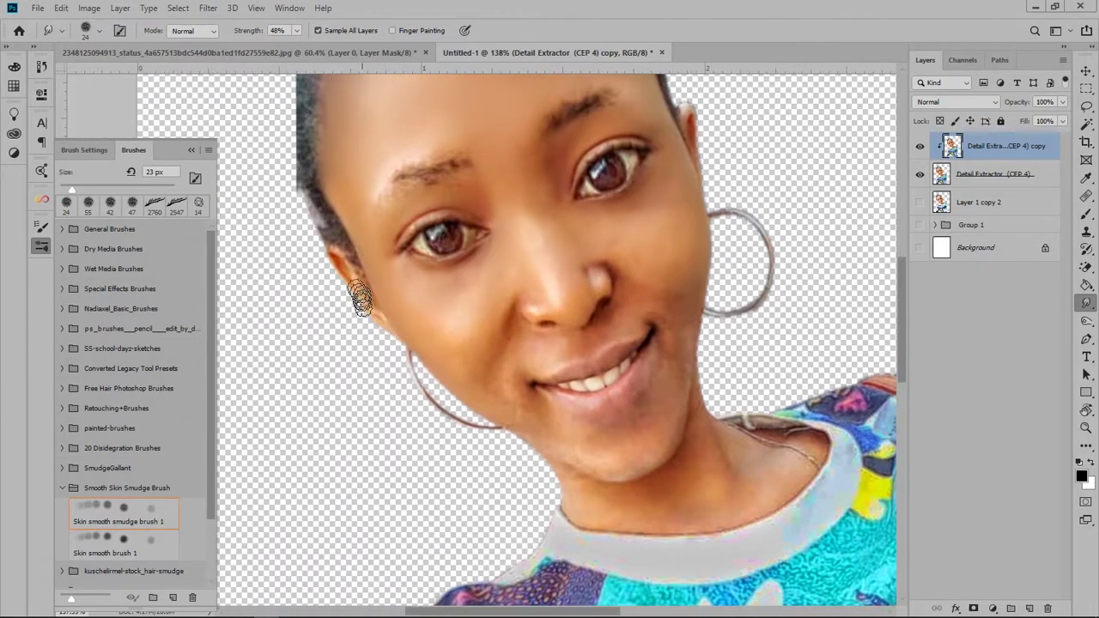
drag(496, 341, 419, 294)
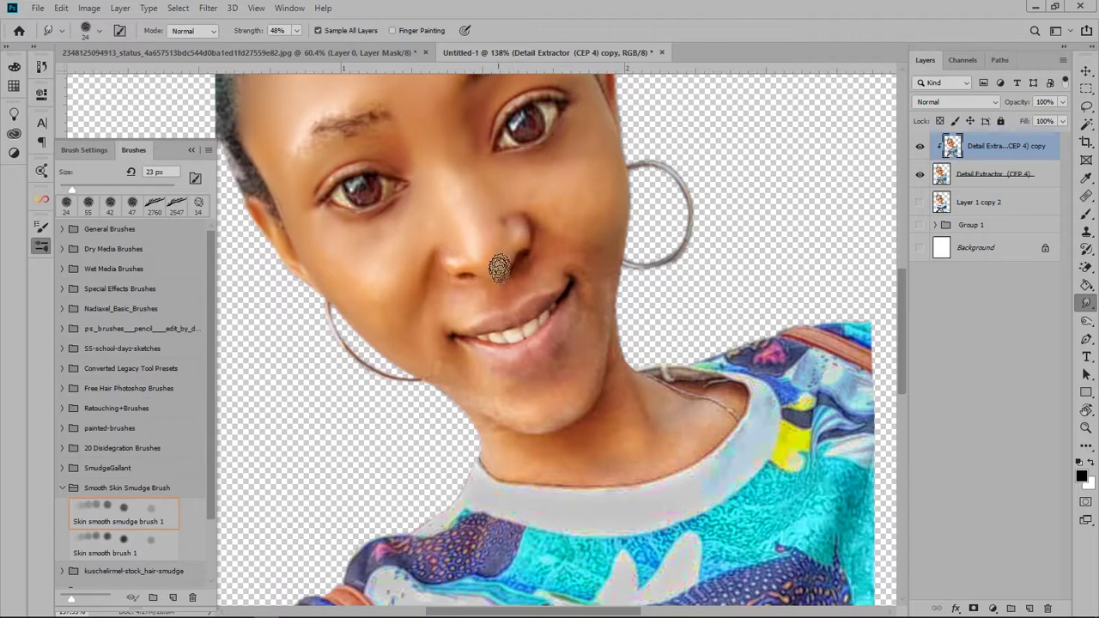
drag(510, 308, 498, 282)
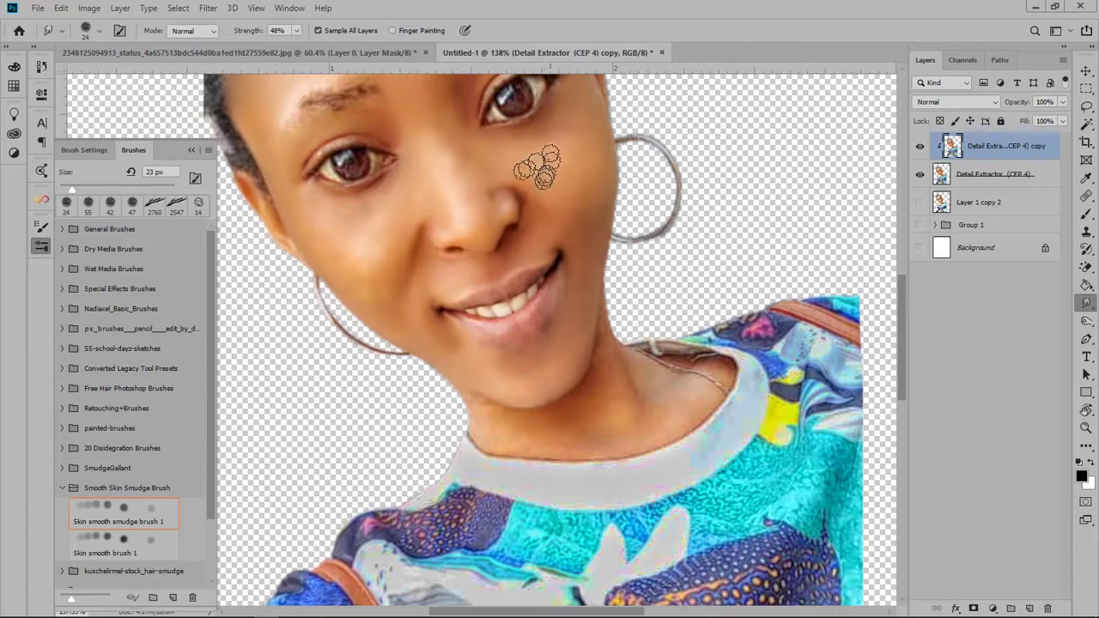
scroll(427, 244, down, 3)
scroll(426, 244, up, 2)
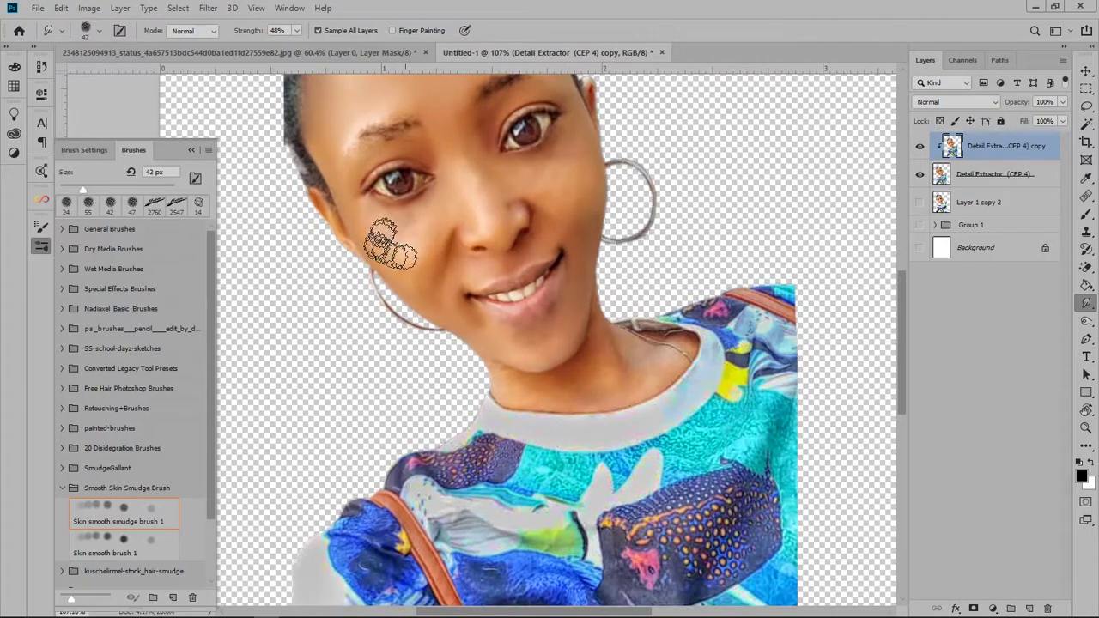
key(bracketright)
key(bracketright)
key(bracketright)
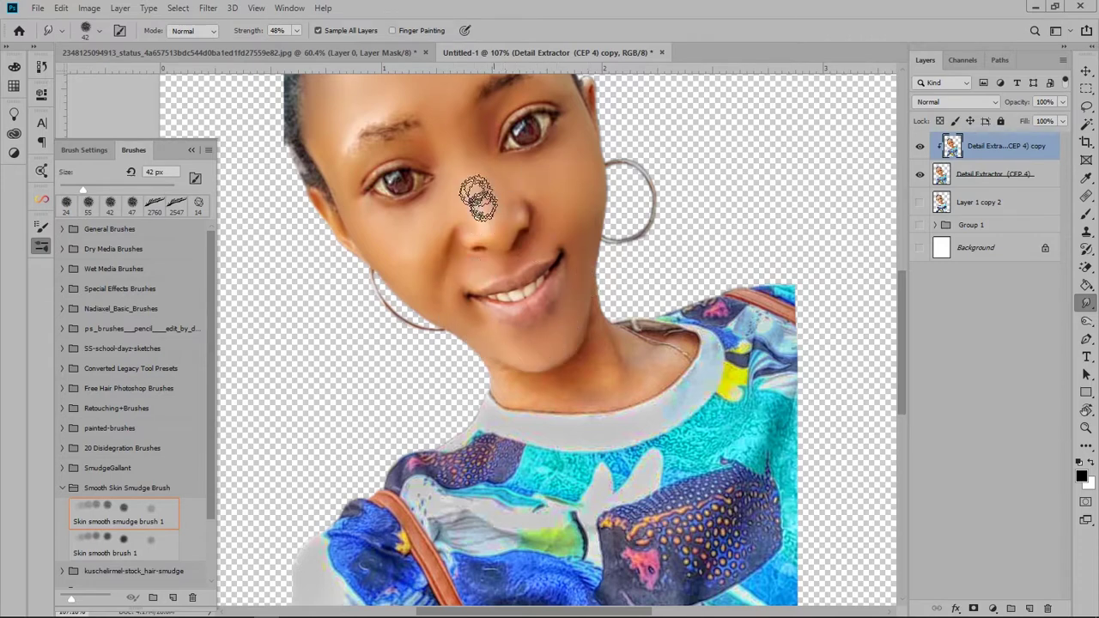
scroll(455, 210, up, 3)
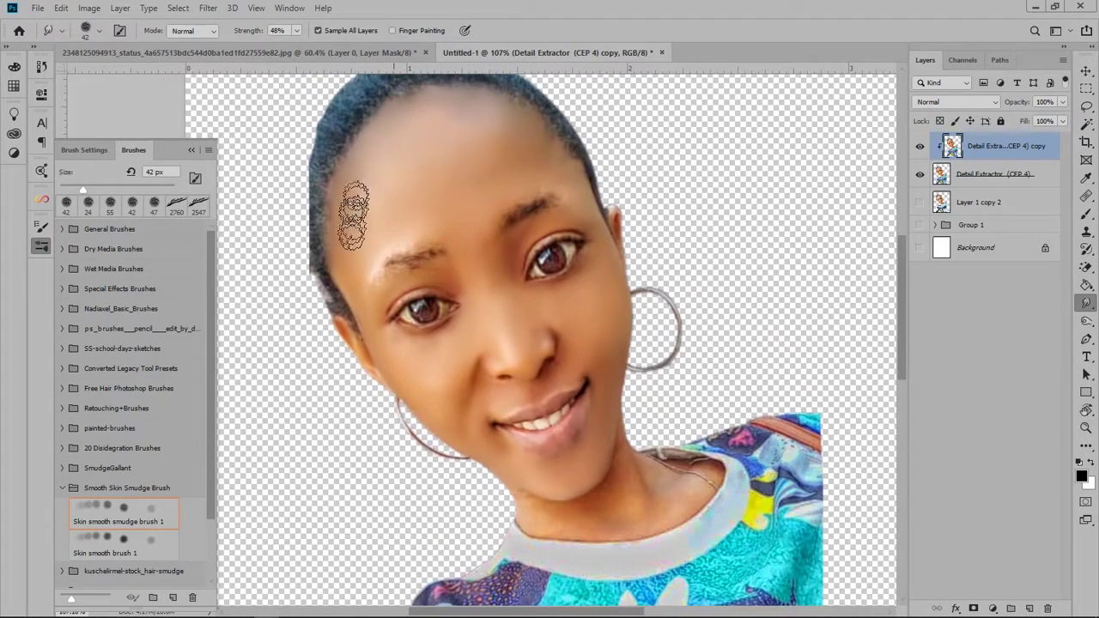
mouse_move(562, 423)
mouse_down()
mouse_move(516, 296)
mouse_move(562, 274)
mouse_up()
scroll(520, 314, up, 2)
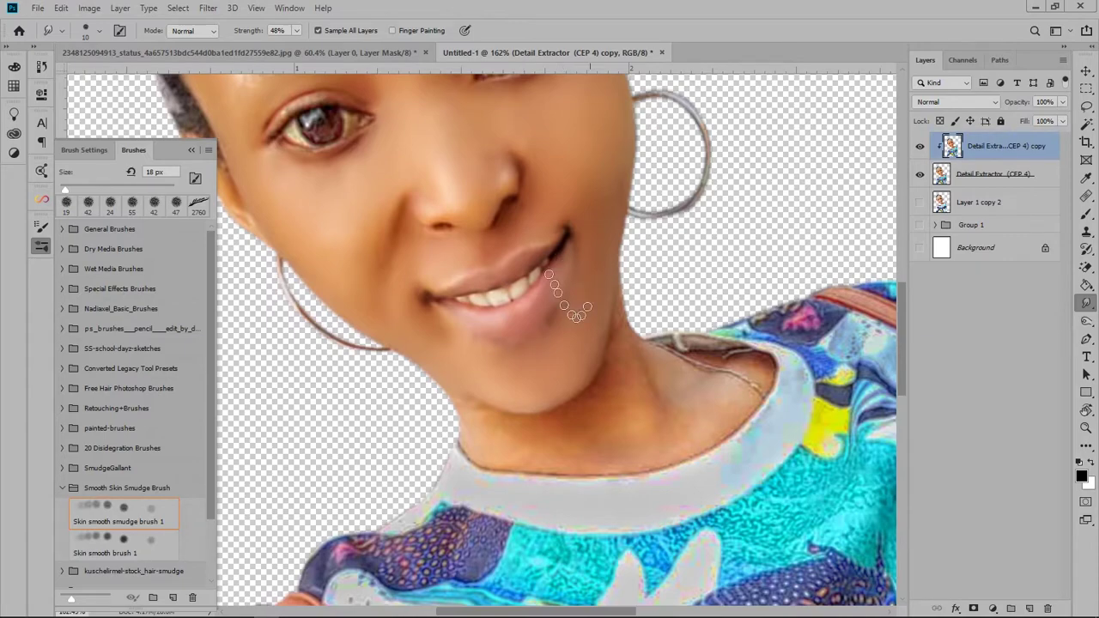
Zoom in and out around the eyes, then pan down to show the neck and shirt.
scroll(575, 314, down, 5)
scroll(559, 361, up, 5)
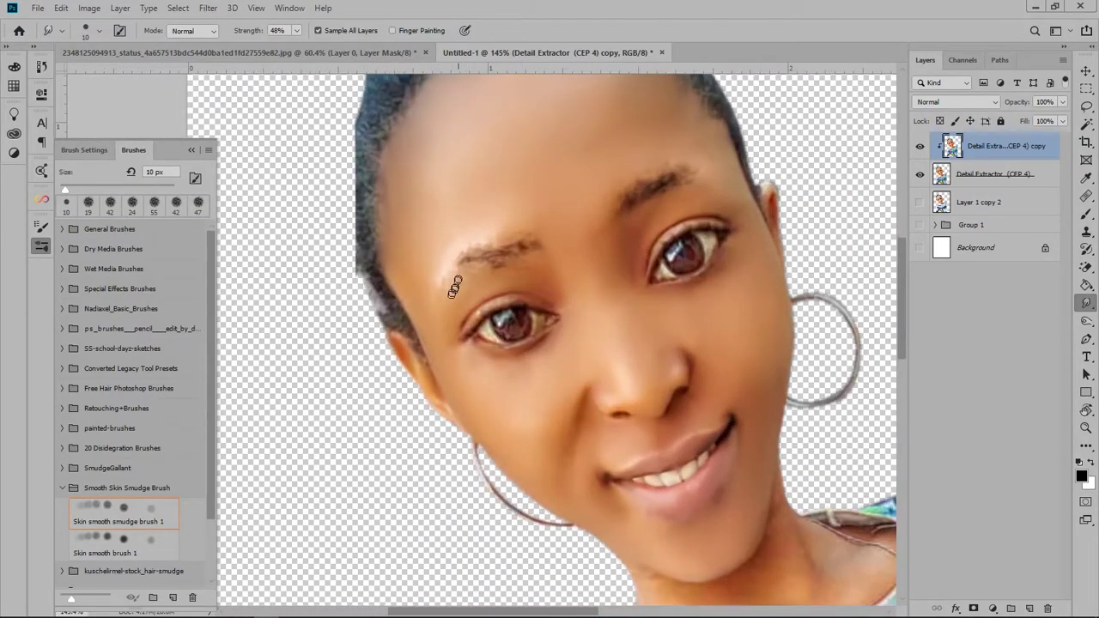
scroll(478, 297, up, 3)
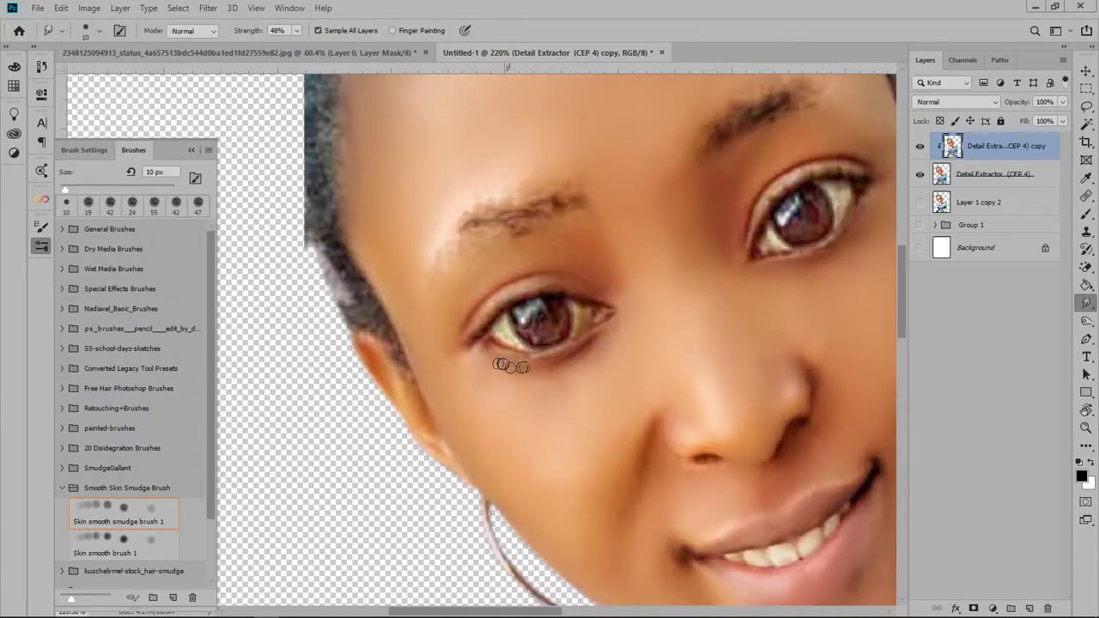
scroll(481, 333, up, 2)
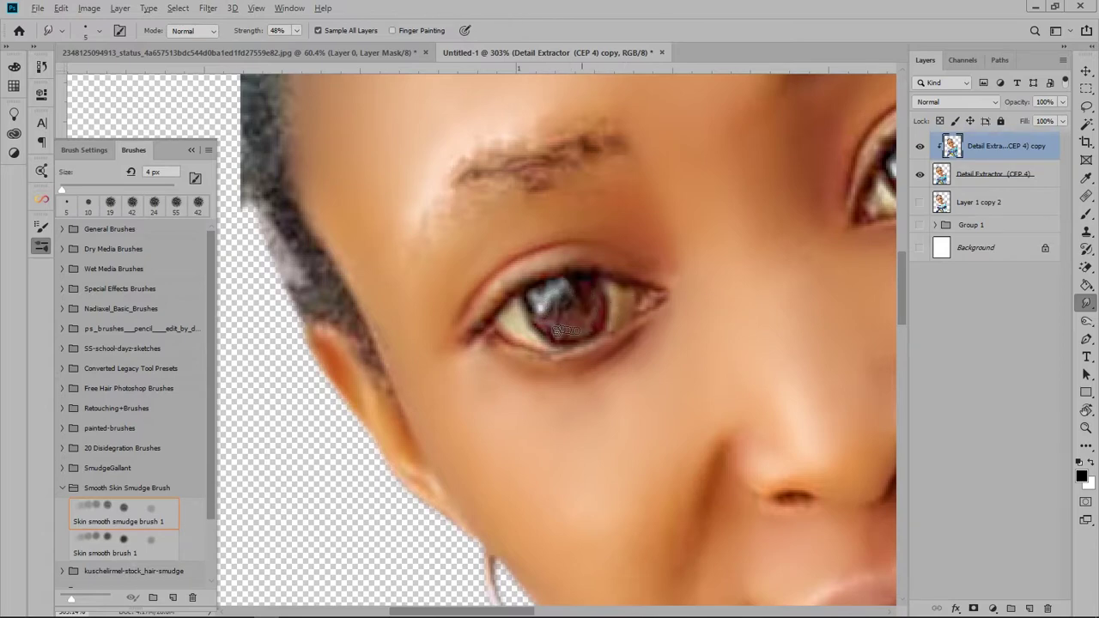
scroll(558, 330, down, 2)
scroll(678, 326, down, 2)
scroll(579, 290, up, 3)
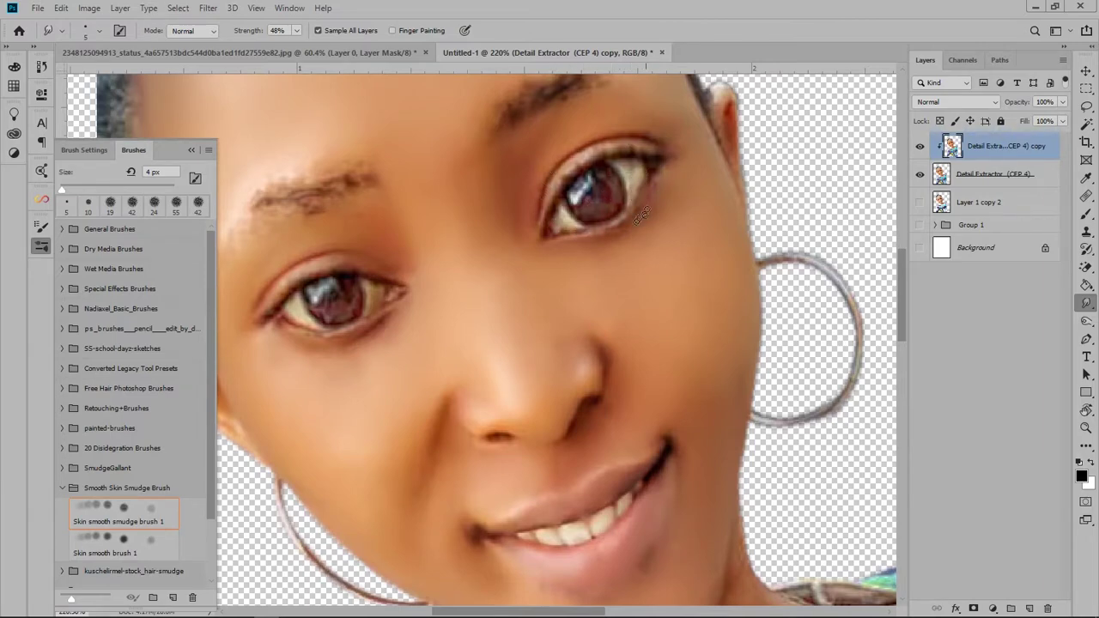
scroll(642, 215, down, 2)
scroll(646, 318, up, 1)
scroll(740, 148, down, 1)
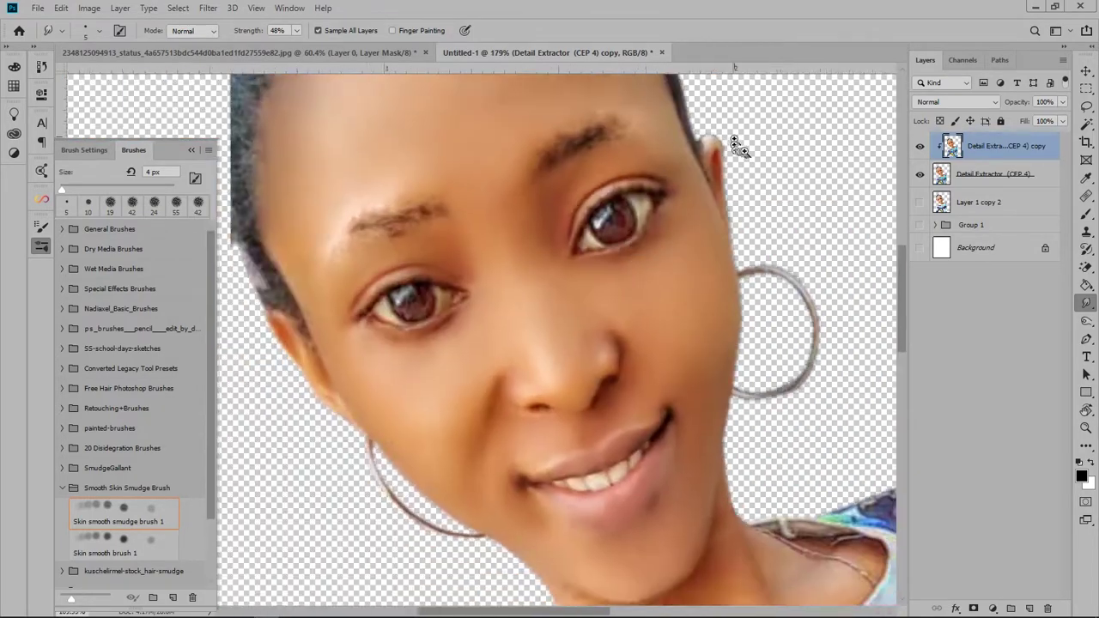
drag(720, 606, 569, 258)
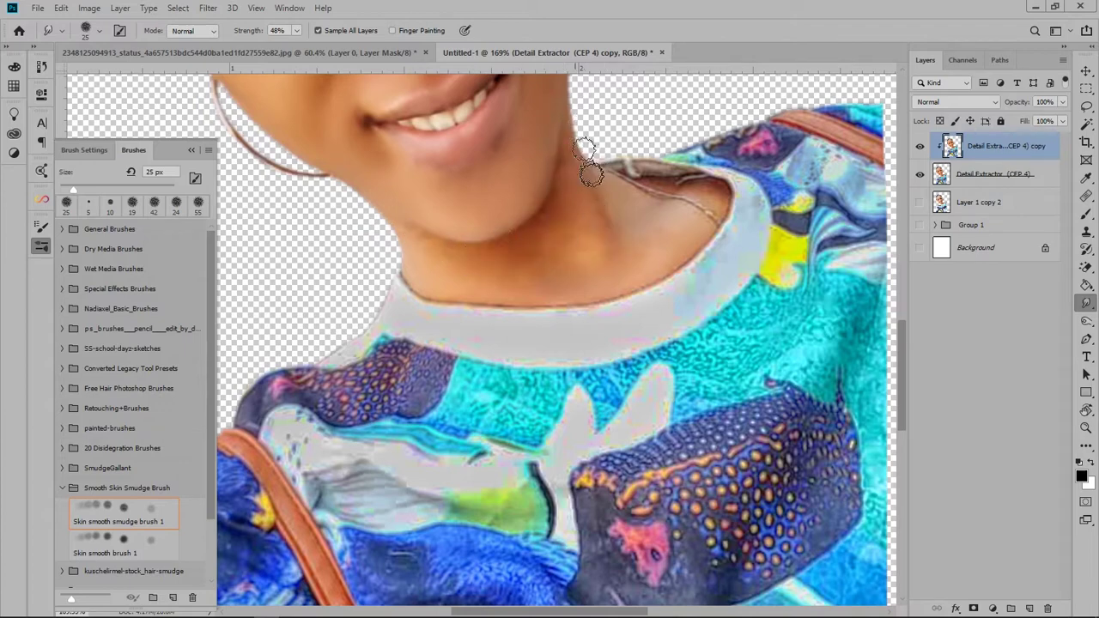
Enlarge the brush to 69 px, smudge the neck near the collarbone, and fit the image on screen.
key(bracketright)
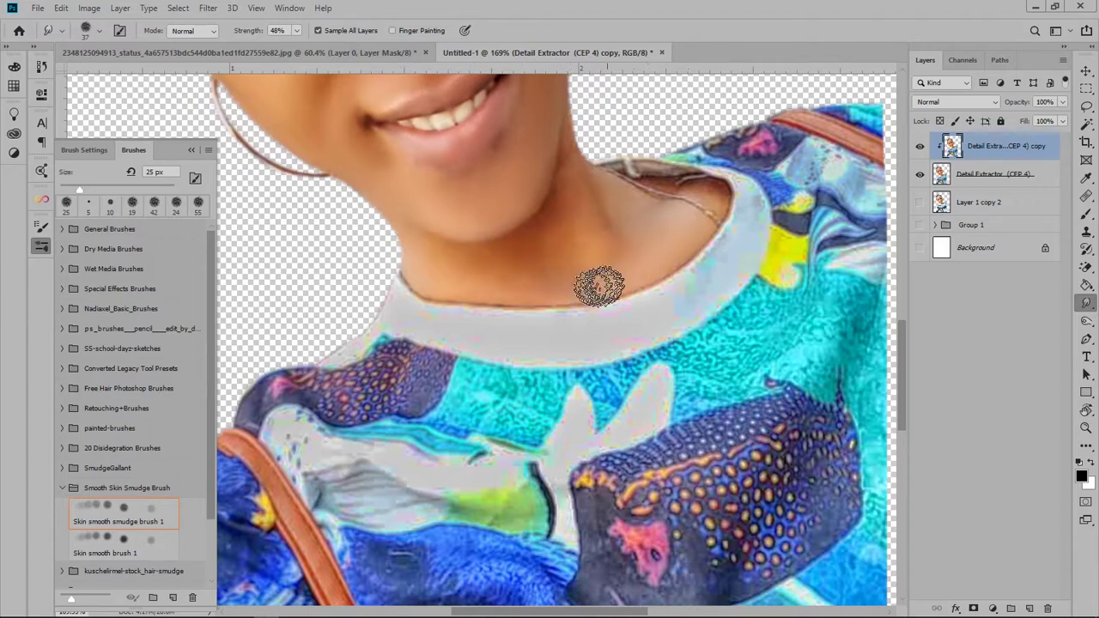
alt+right_click(636, 196)
drag(635, 196, 718, 199)
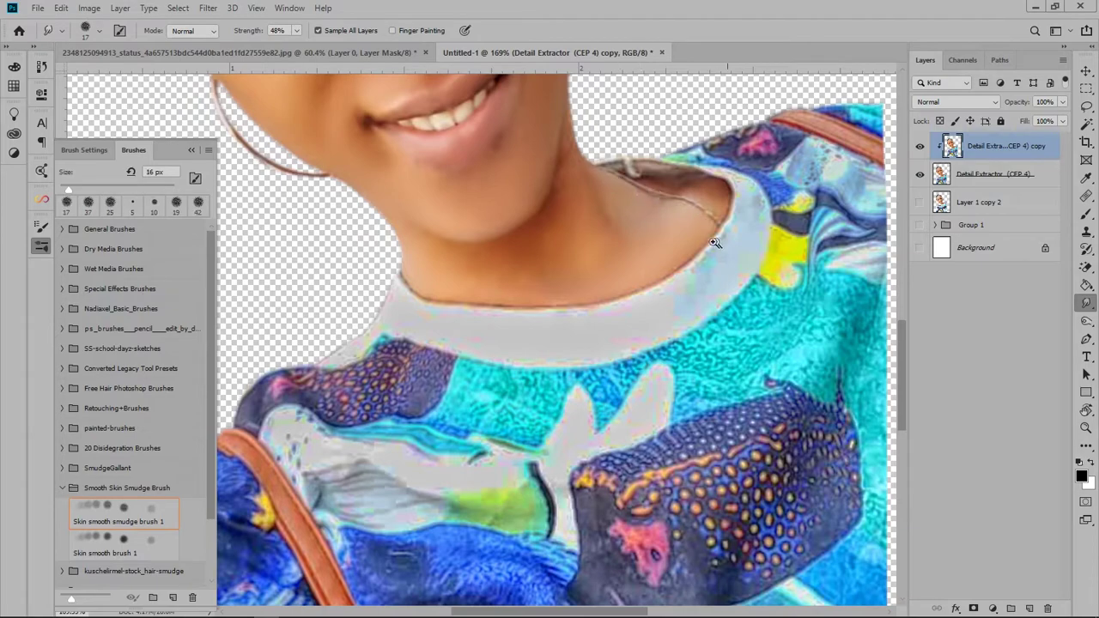
key(ctrl+0)
Toggle the retouched layers and Group 1's layers to compare before and after, then collapse Group 1.
alt+click(920, 225)
click(935, 225)
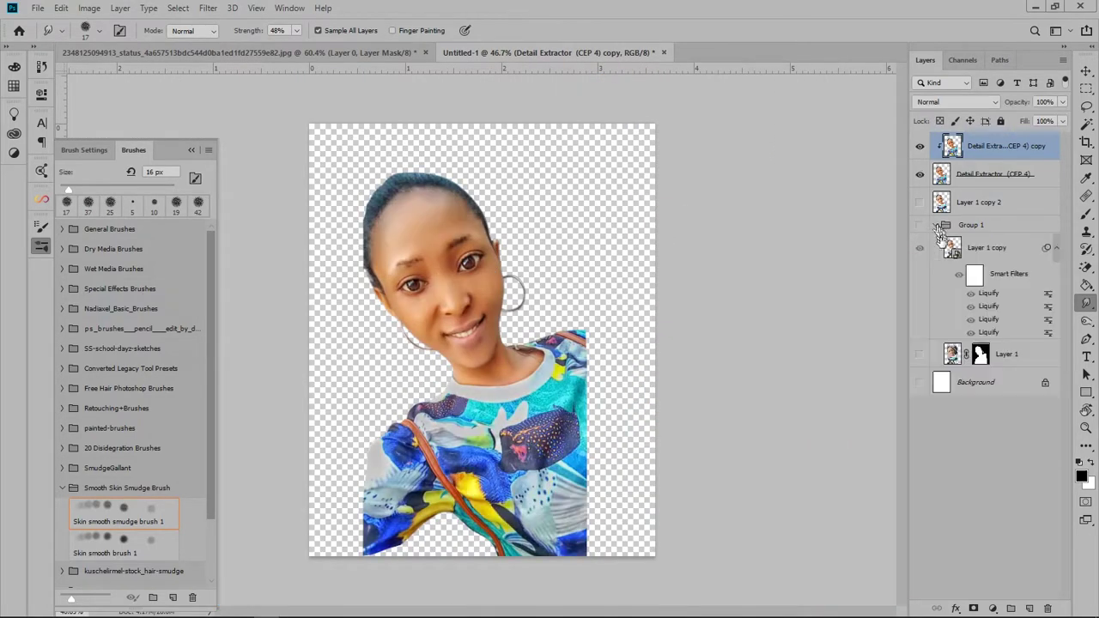
alt+click(919, 359)
alt+click(919, 358)
alt+click(919, 359)
alt+click(919, 358)
alt+click(919, 358)
alt+click(919, 358)
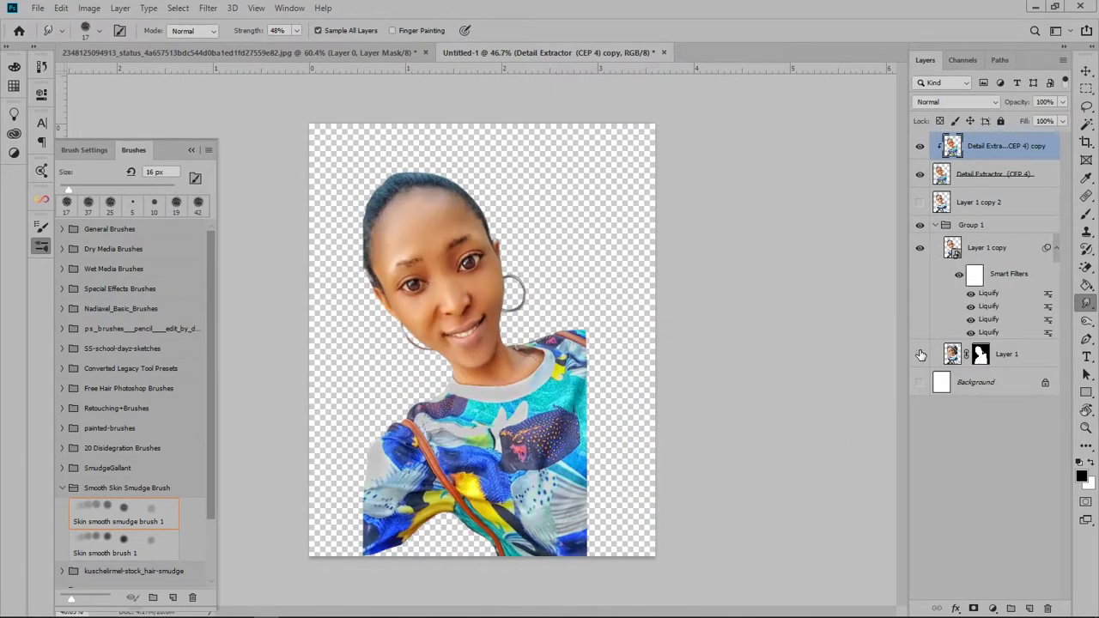
alt+click(919, 358)
alt+click(919, 358)
click(935, 225)
Smudge the shirt print beside the collar and across the fish pattern.
scroll(495, 396, up, 5)
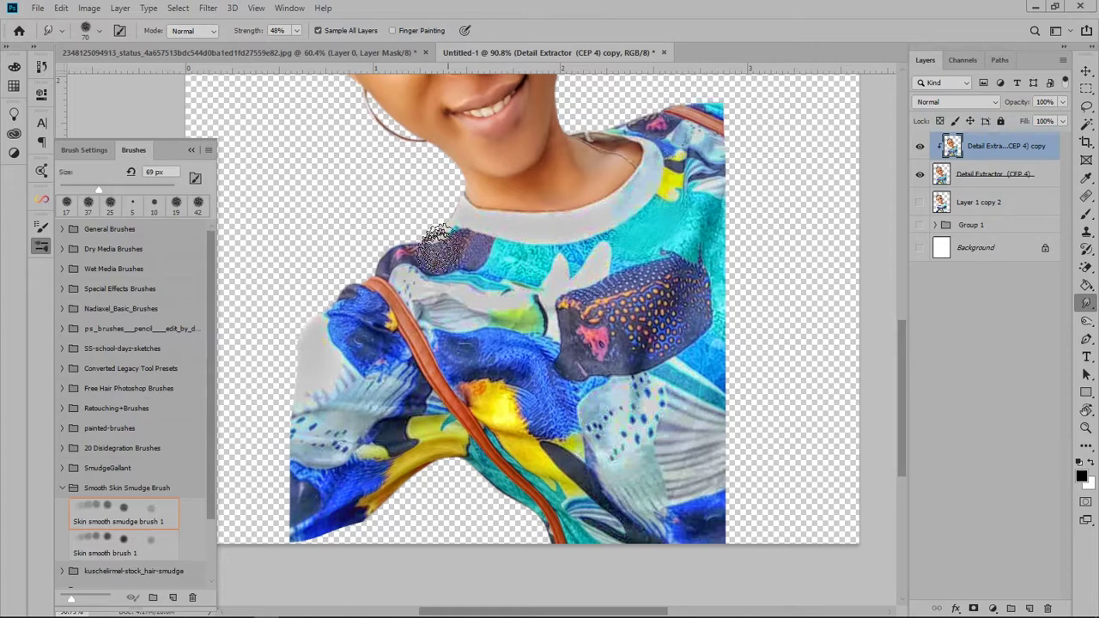
drag(503, 249, 602, 220)
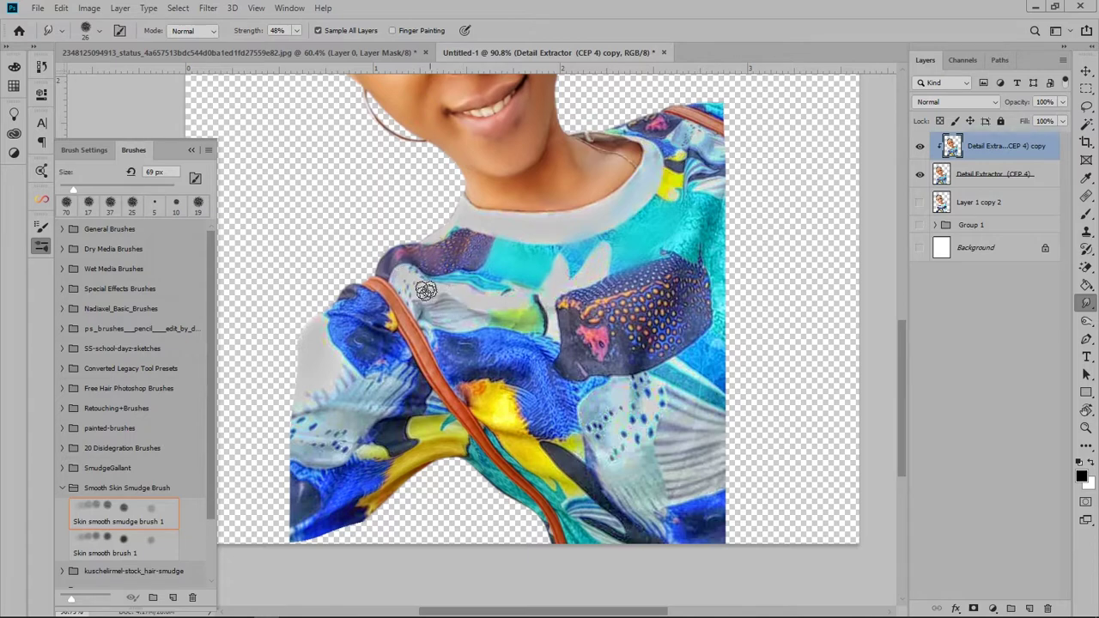
drag(562, 275, 706, 313)
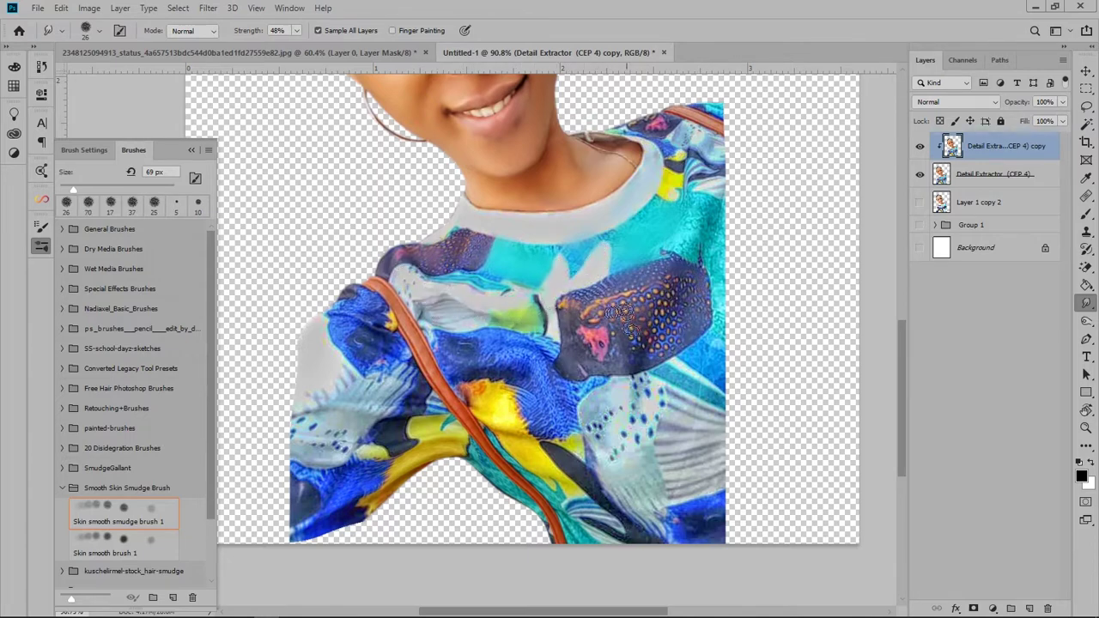
scroll(626, 318, down, 5)
scroll(691, 296, up, 3)
scroll(602, 309, up, 2)
scroll(501, 329, down, 1)
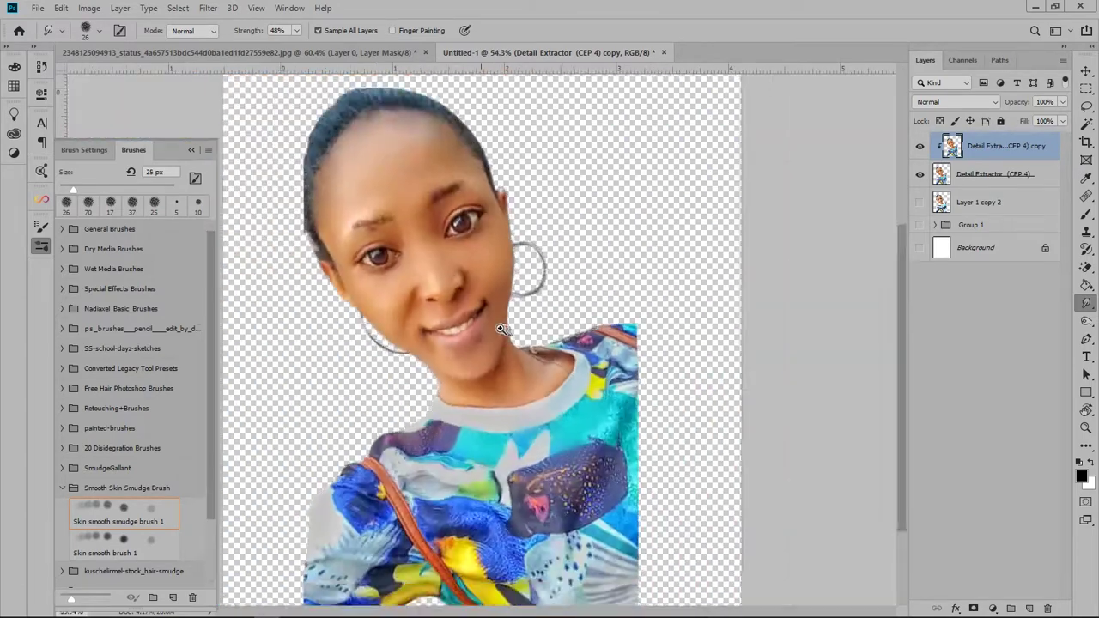
scroll(500, 329, down, 1)
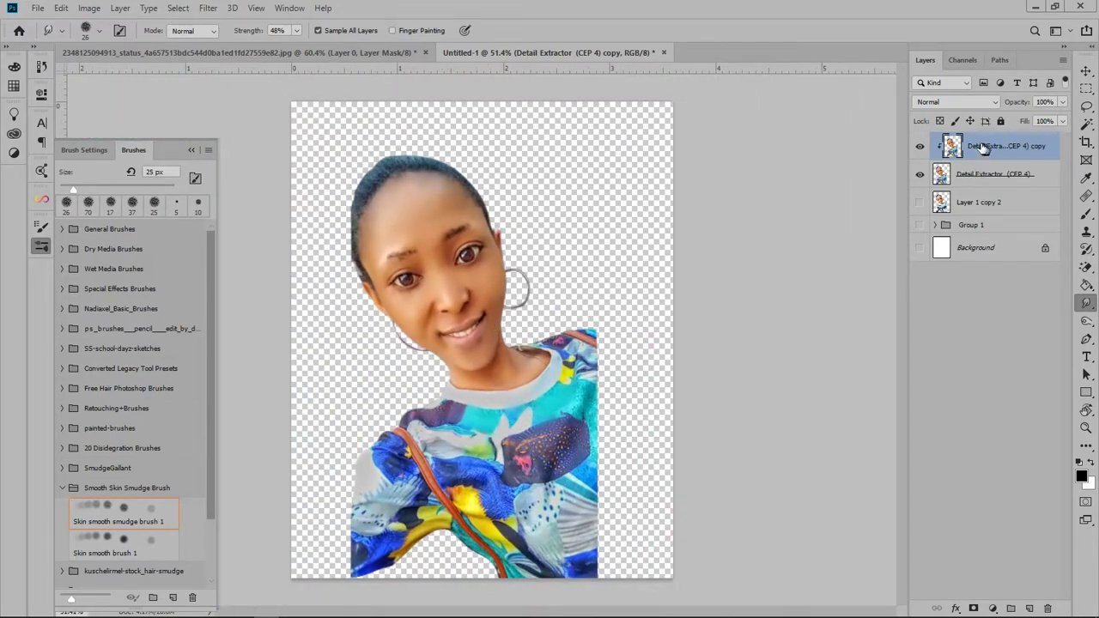
Stamp visible layers into Layer 2 and draw a closed Pen path around the head and shoulders.
key(ctrl+shift+alt+e)
drag(920, 174, 920, 202)
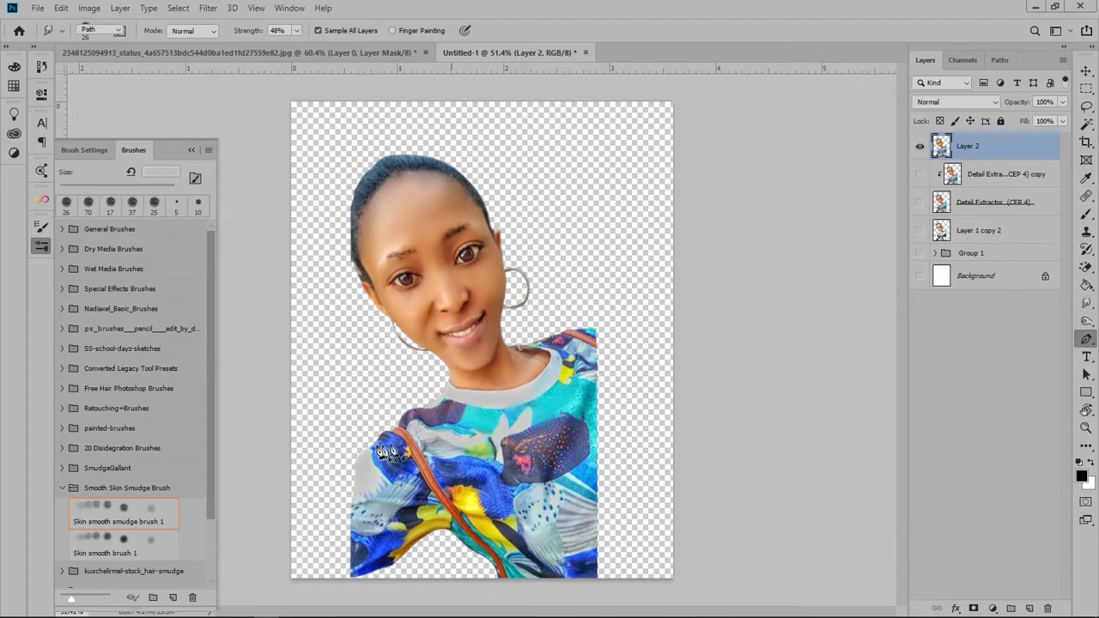
click(1087, 339)
click(384, 446)
drag(595, 326, 645, 146)
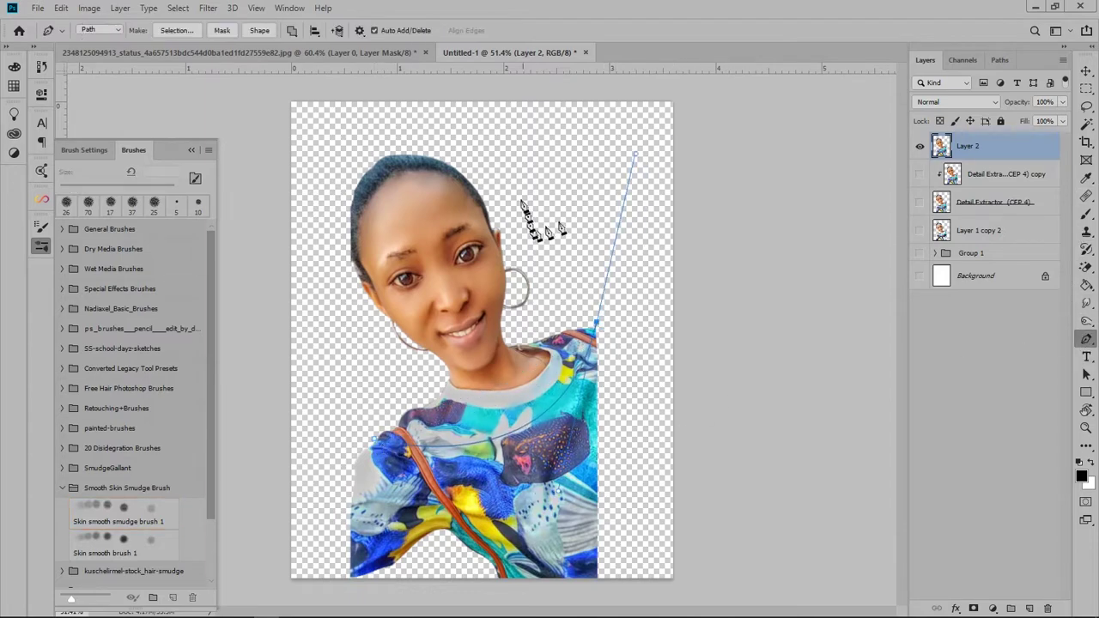
drag(515, 148, 412, 129)
click(333, 176)
click(317, 249)
click(336, 378)
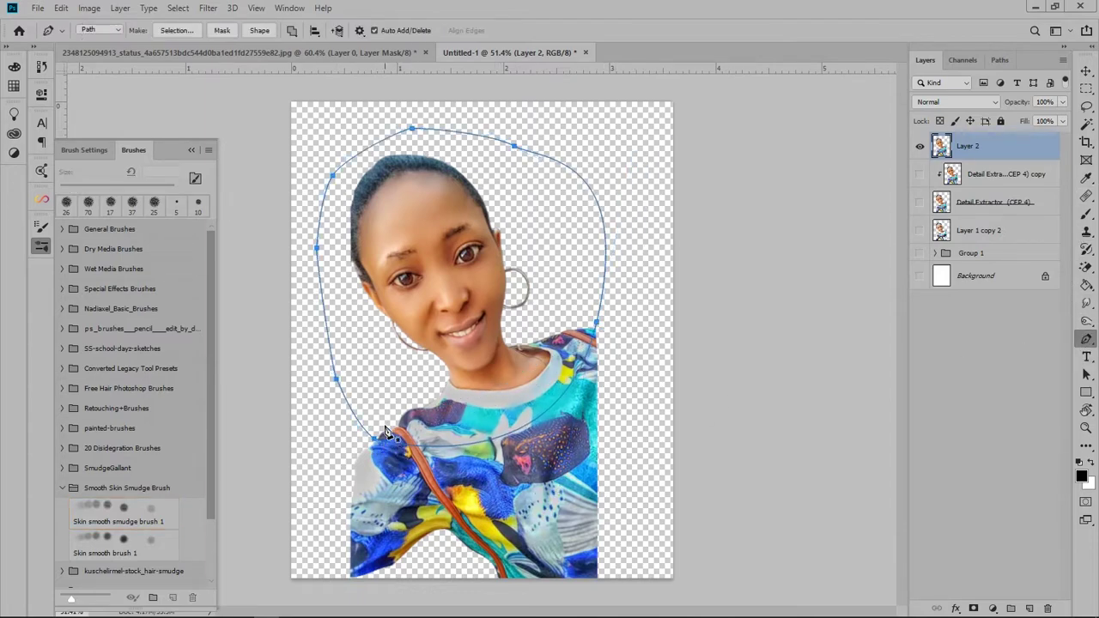
click(387, 432)
Turn the path into a selection, mask Layer 2 with it, and enlarge the masked portrait.
right_click(556, 256)
click(601, 335)
click(765, 211)
click(973, 608)
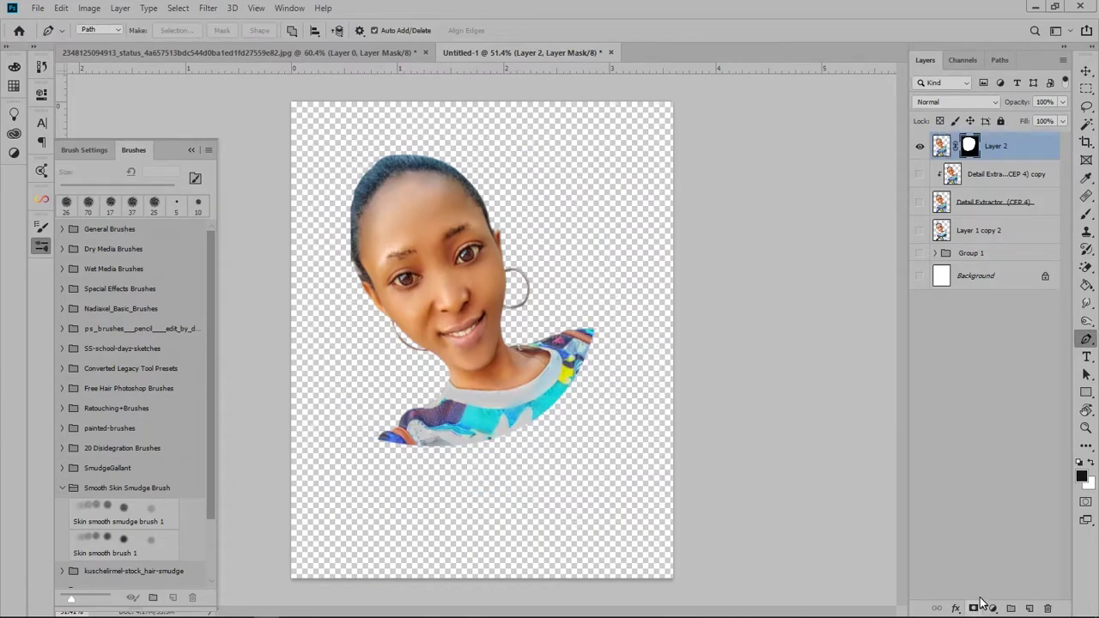
key(ctrl+t)
drag(540, 333, 541, 352)
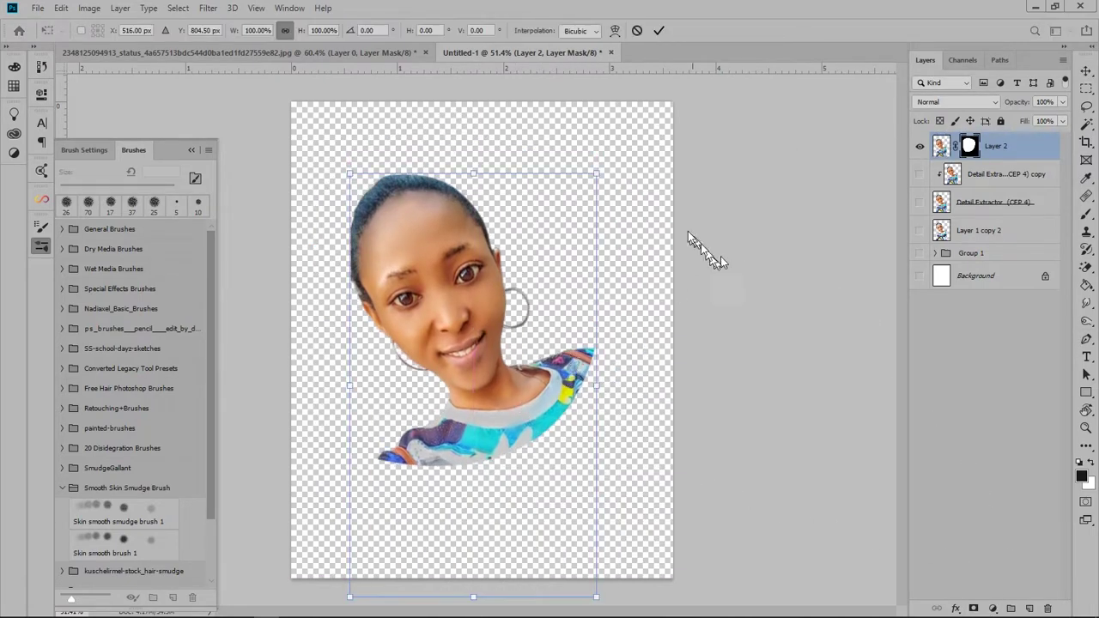
drag(598, 172, 627, 129)
Commit the resize transform and duplicate Layer 2 into a retouch copy.
click(659, 30)
key(ctrl+plus)
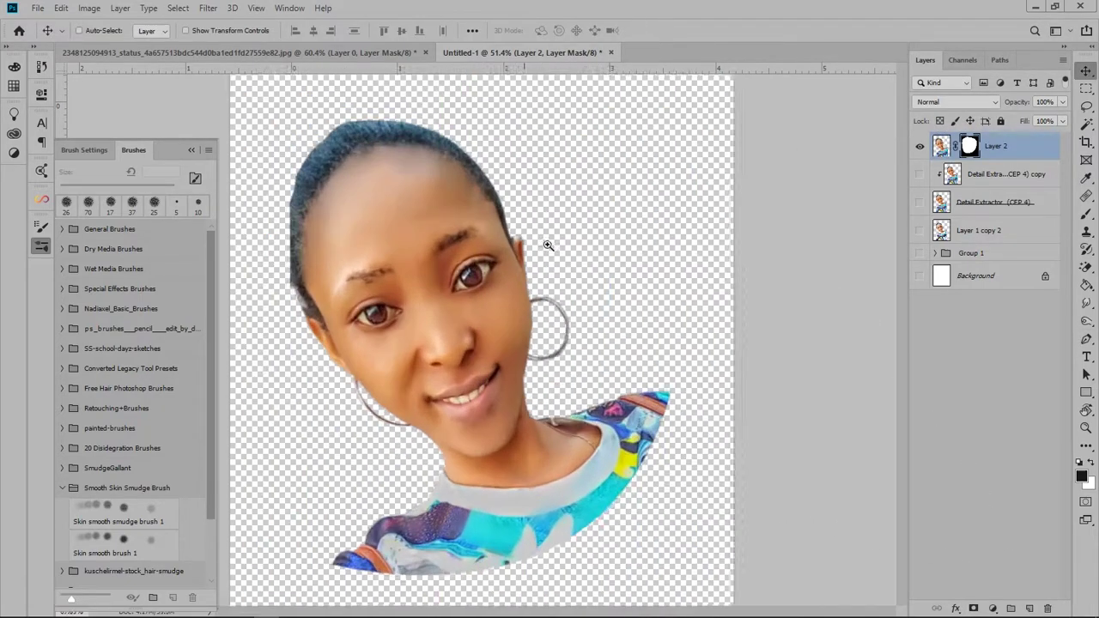
key(ctrl+j)
Set up the Smudge tool with the smudge5 hair brush at 100% strength.
key(o)
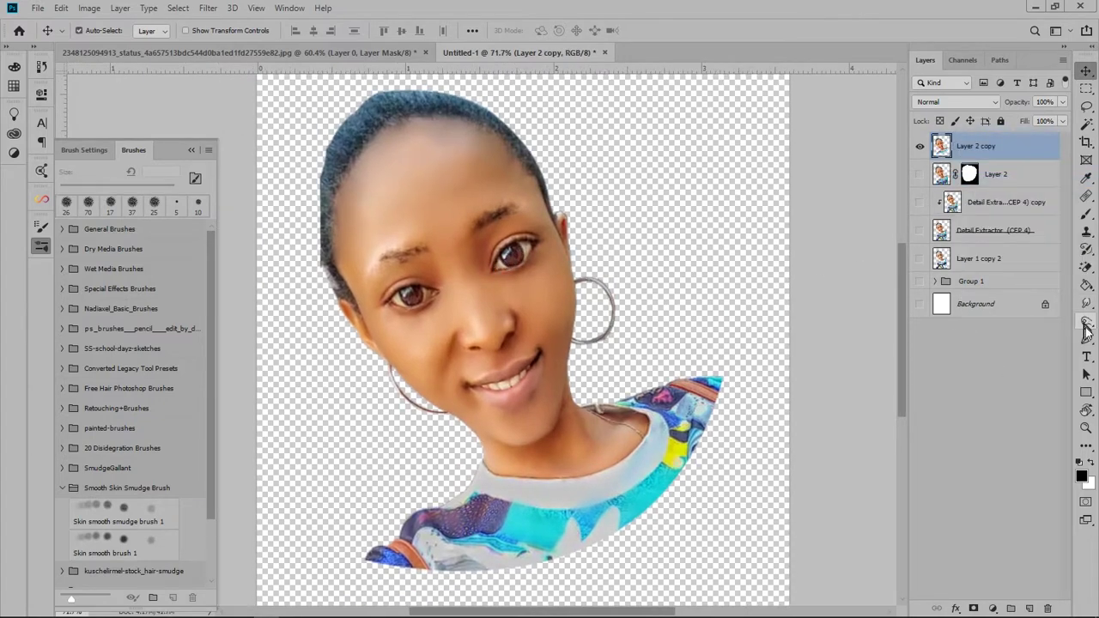
scroll(177, 417, down, 1)
click(61, 449)
click(61, 493)
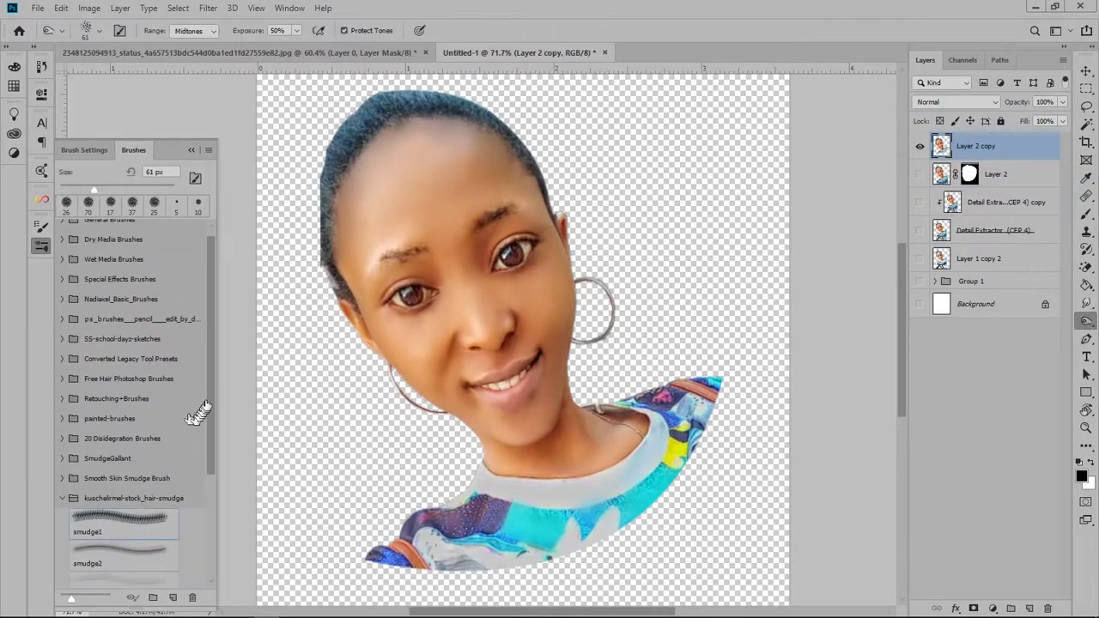
scroll(129, 430, down, 3)
click(121, 490)
scroll(404, 195, up, 5)
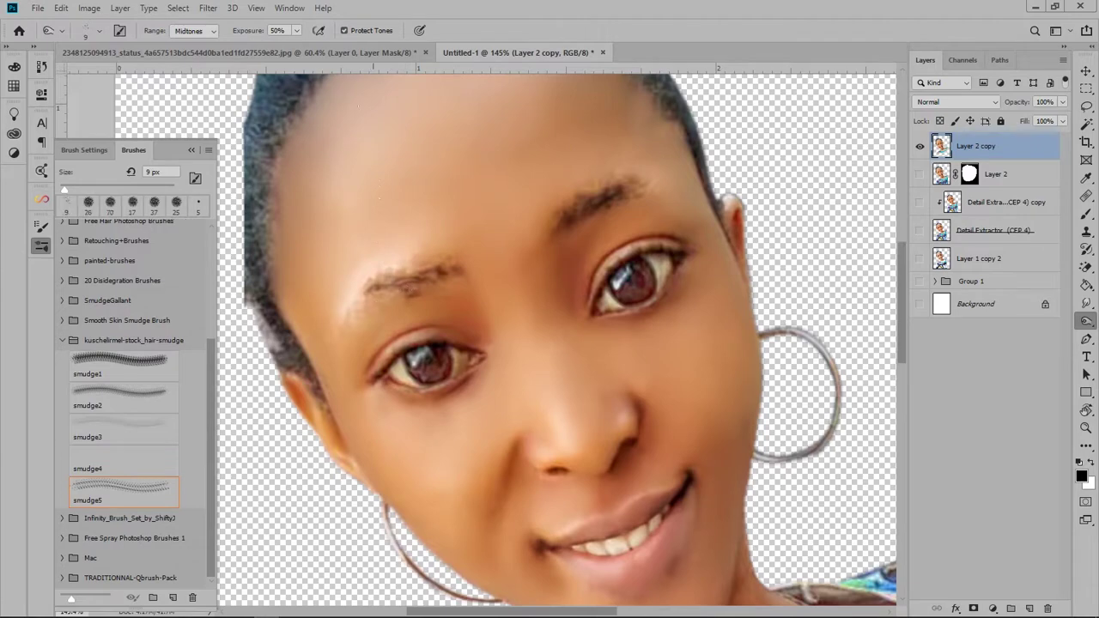
key(r)
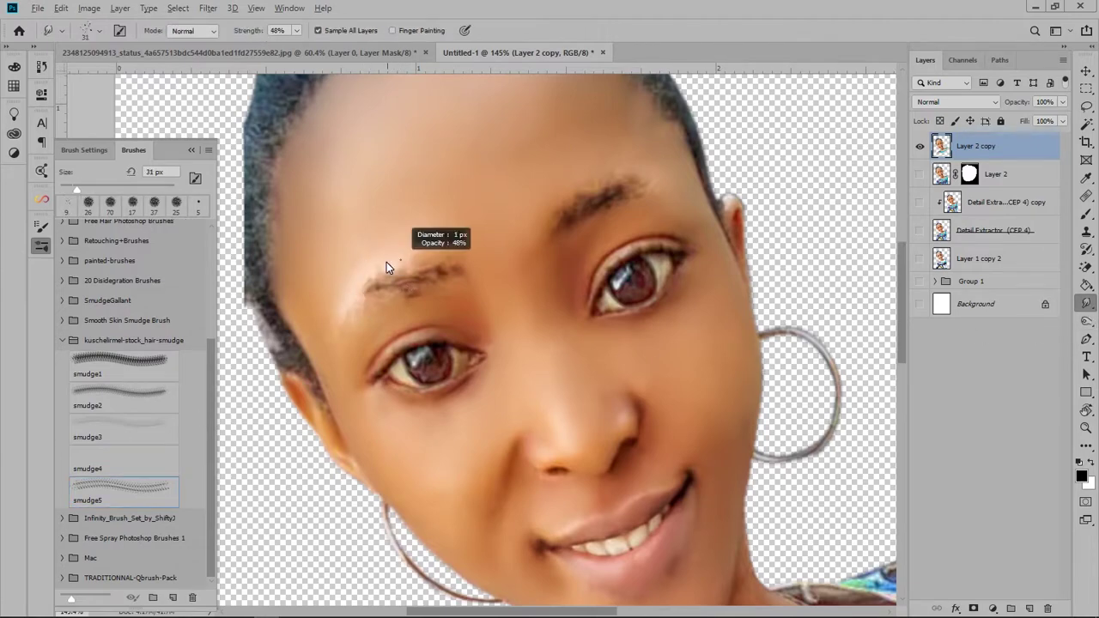
key(0)
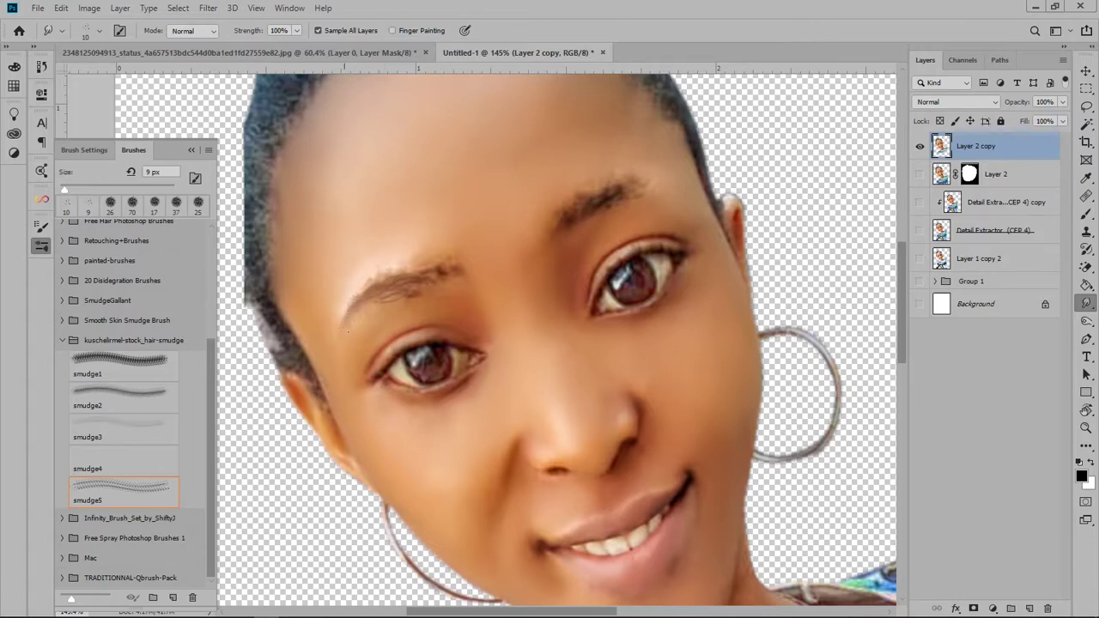
Smooth the eyebrow at 11–13 px brush size, trying Skin smooth smudge brush 1.
drag(439, 277, 436, 273)
scroll(444, 281, down, 3)
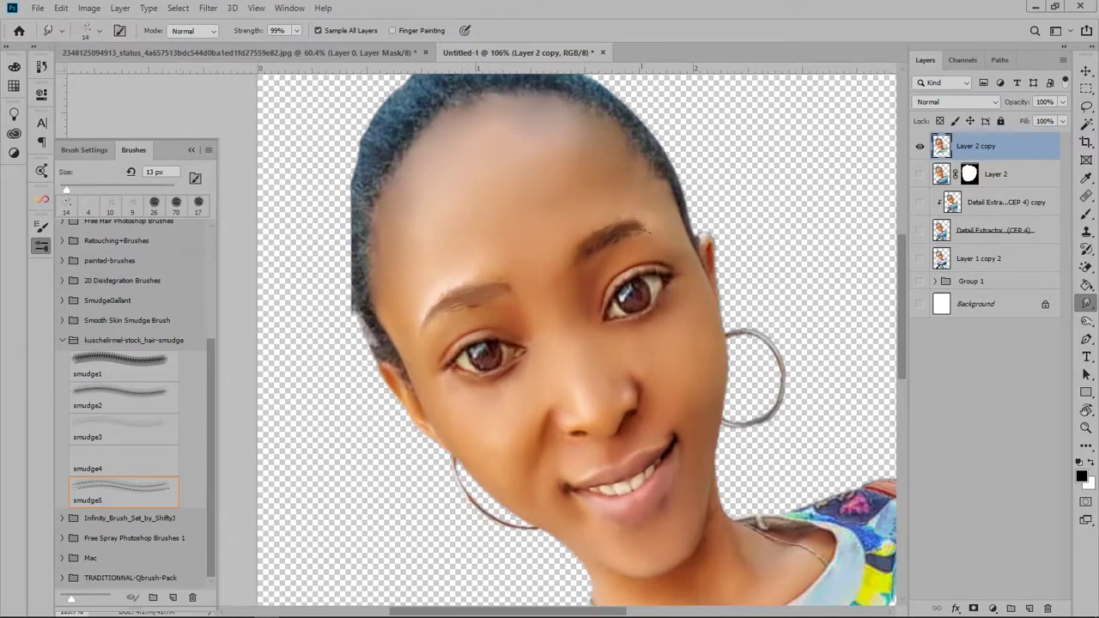
drag(647, 231, 636, 227)
scroll(698, 316, down, 3)
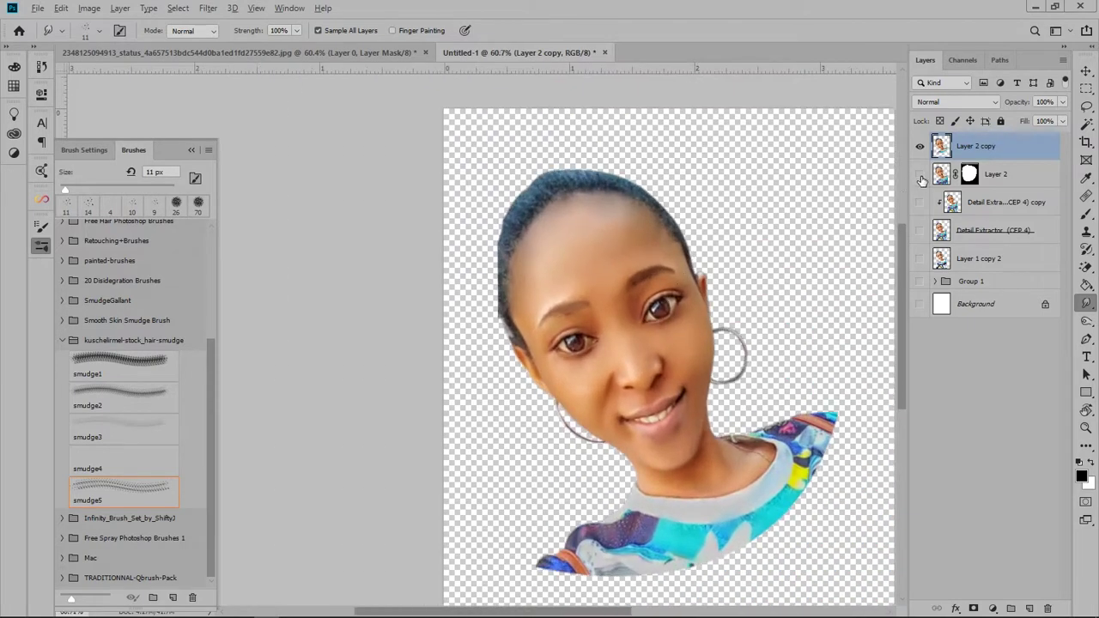
scroll(668, 316, up, 1)
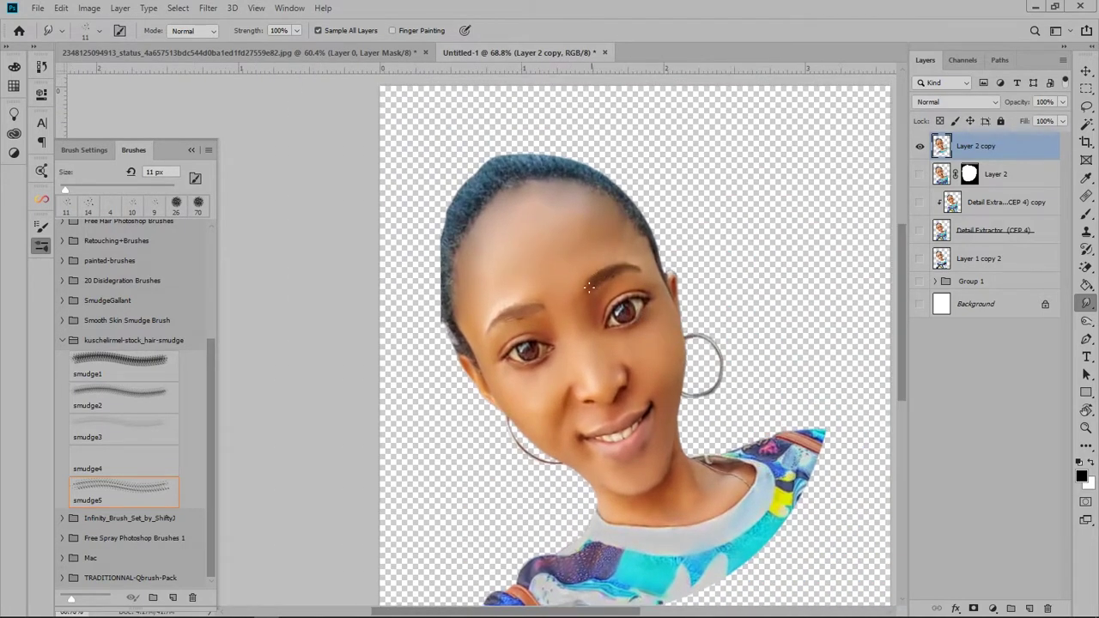
click(62, 340)
click(62, 478)
click(120, 502)
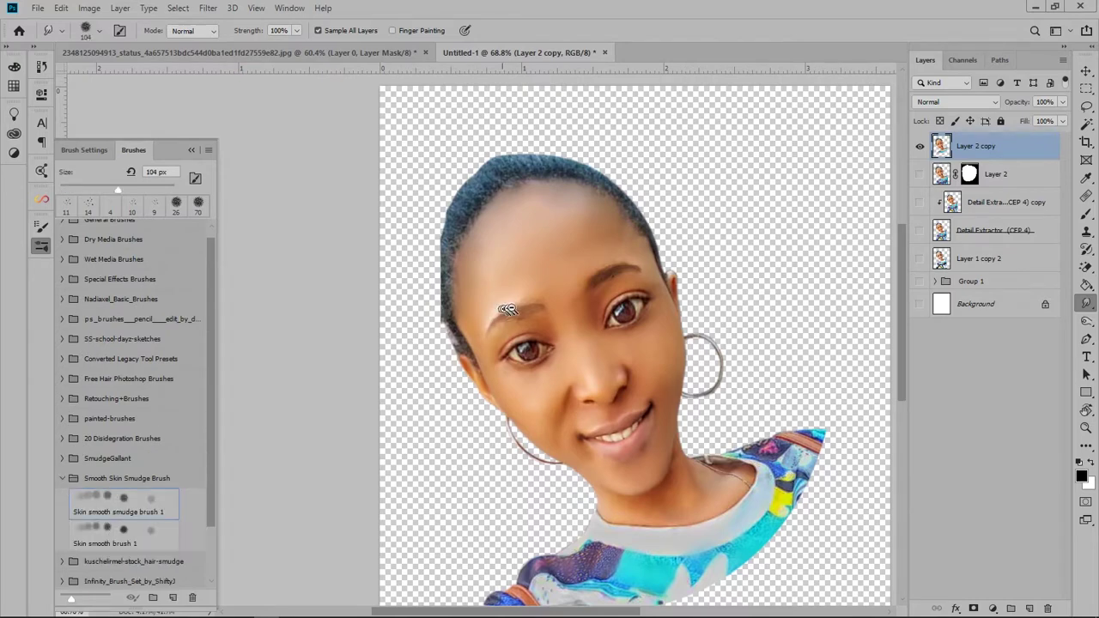
scroll(507, 309, up, 5)
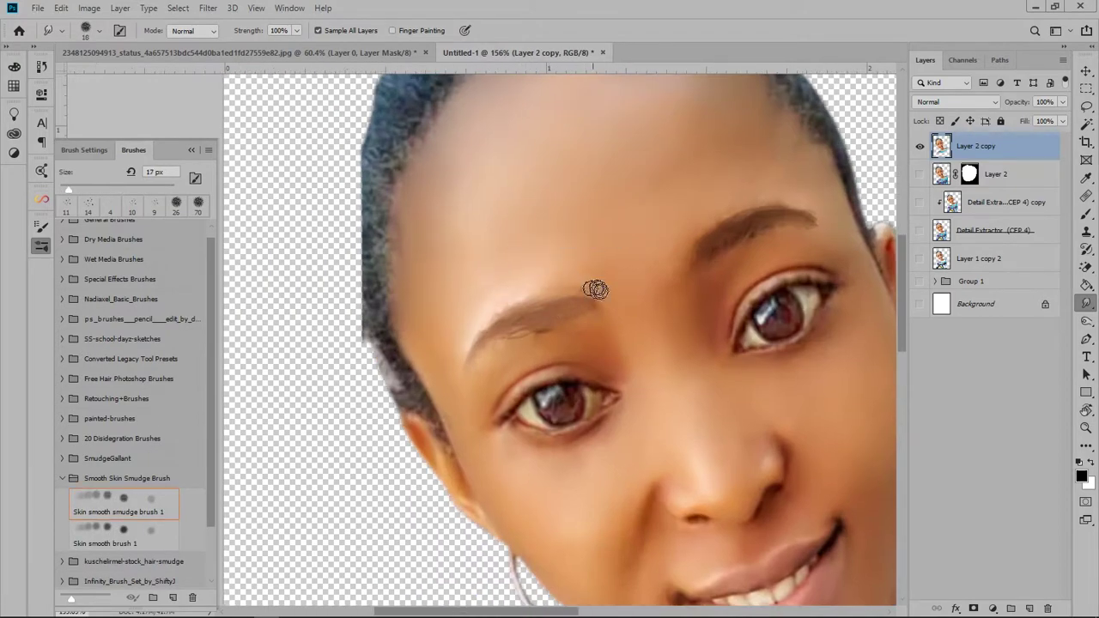
Go back to the smudge5 hair brush and pull the left hairline into wispy strands.
scroll(453, 344, right, 3)
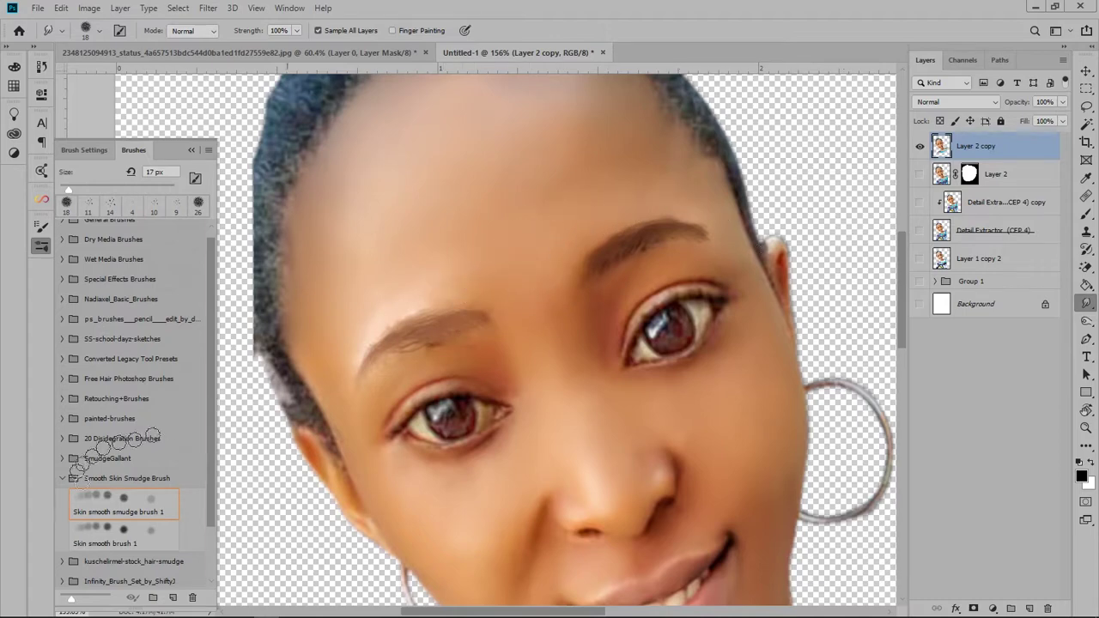
scroll(82, 468, down, 3)
click(62, 498)
click(125, 511)
scroll(381, 301, left, 3)
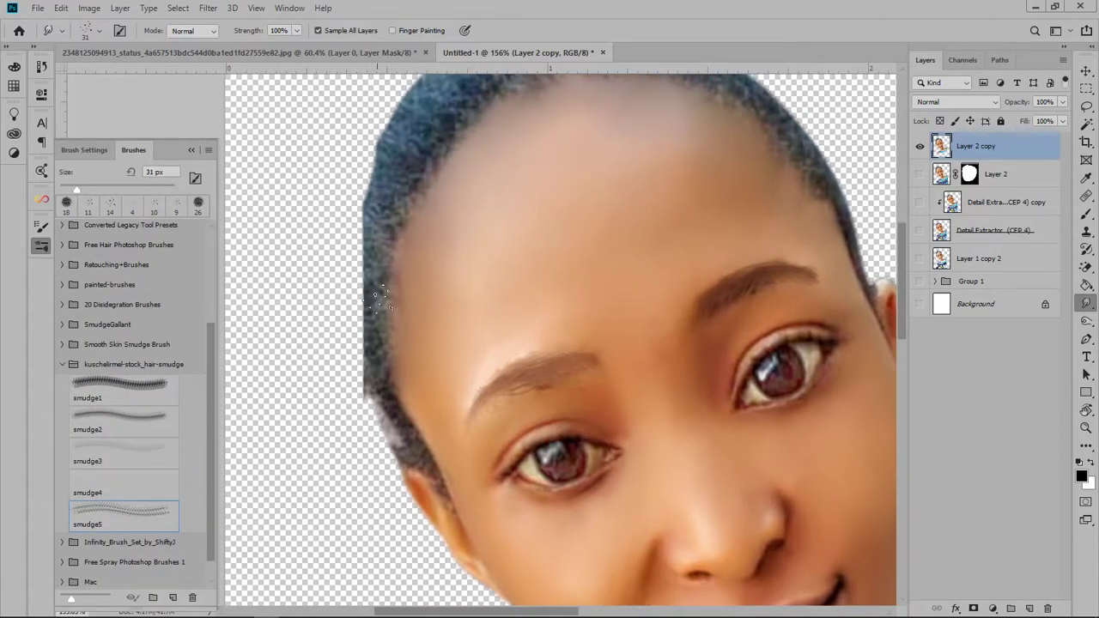
drag(404, 447, 356, 361)
mouse_move(372, 397)
mouse_down()
mouse_move(352, 347)
mouse_move(361, 267)
mouse_up()
drag(366, 327, 371, 278)
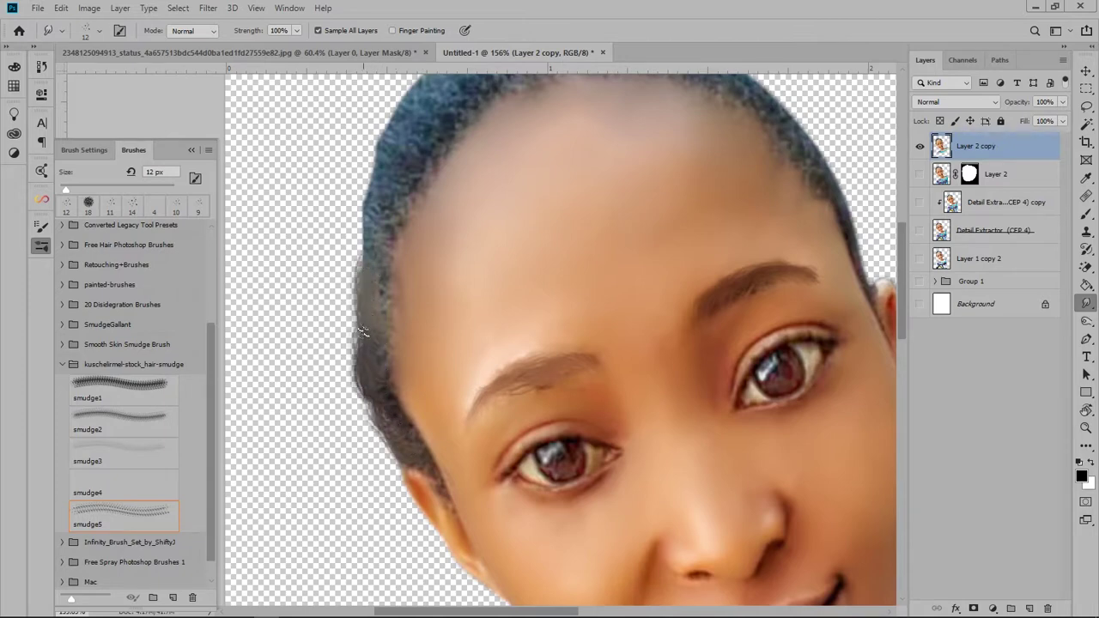
drag(363, 333, 355, 216)
Add more small smudge strokes along the left hairline and review the face.
scroll(360, 258, up, 3)
drag(330, 340, 318, 292)
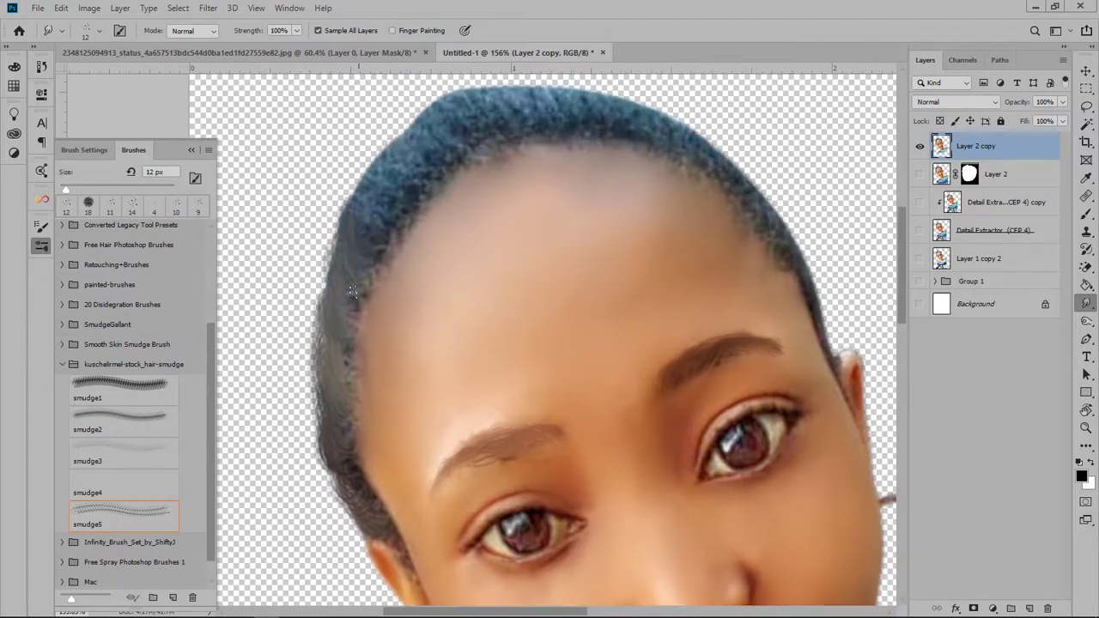
mouse_move(357, 233)
mouse_down()
mouse_move(361, 176)
mouse_move(388, 155)
mouse_up()
drag(330, 271, 395, 141)
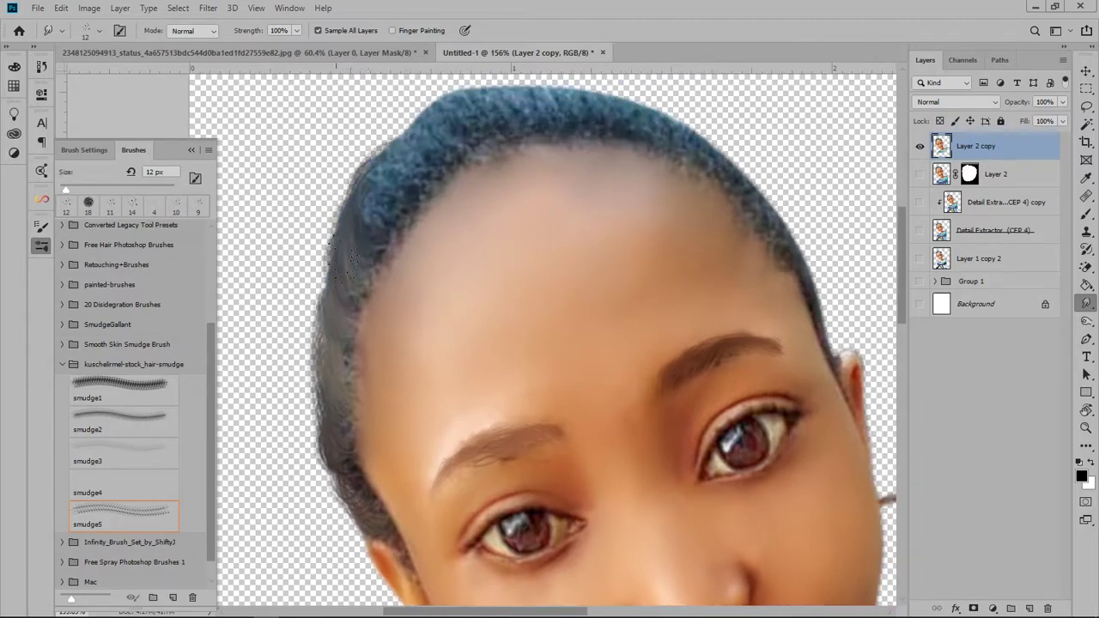
ctrl+alt+click(338, 245)
drag(338, 245, 356, 245)
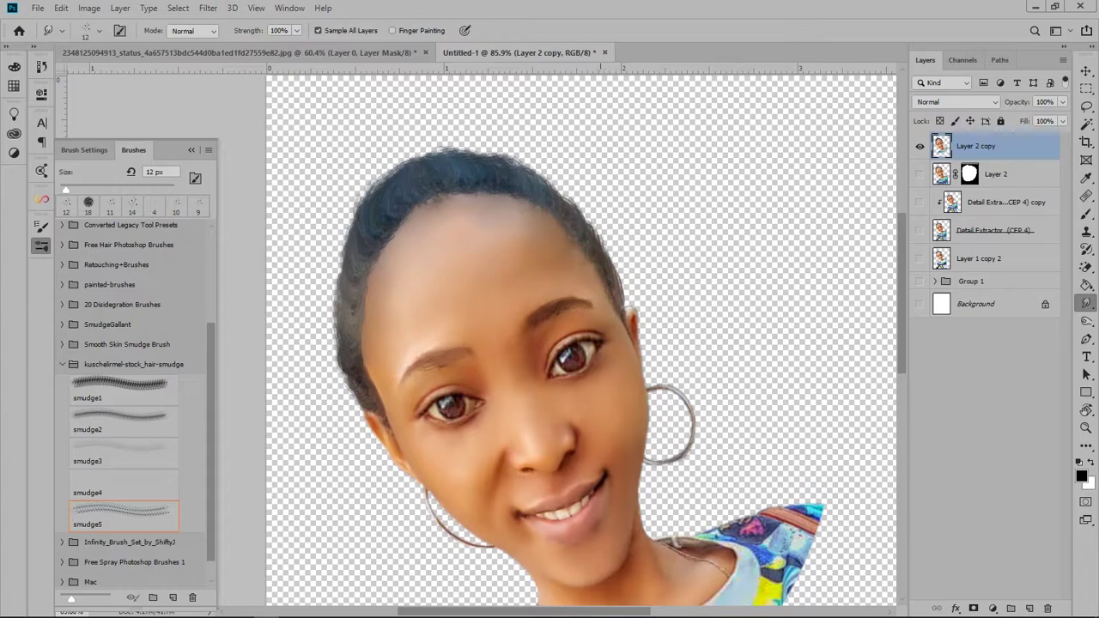
Zoom and pan around to review the whole retouched head.
scroll(577, 230, down, 3)
scroll(510, 236, up, 2)
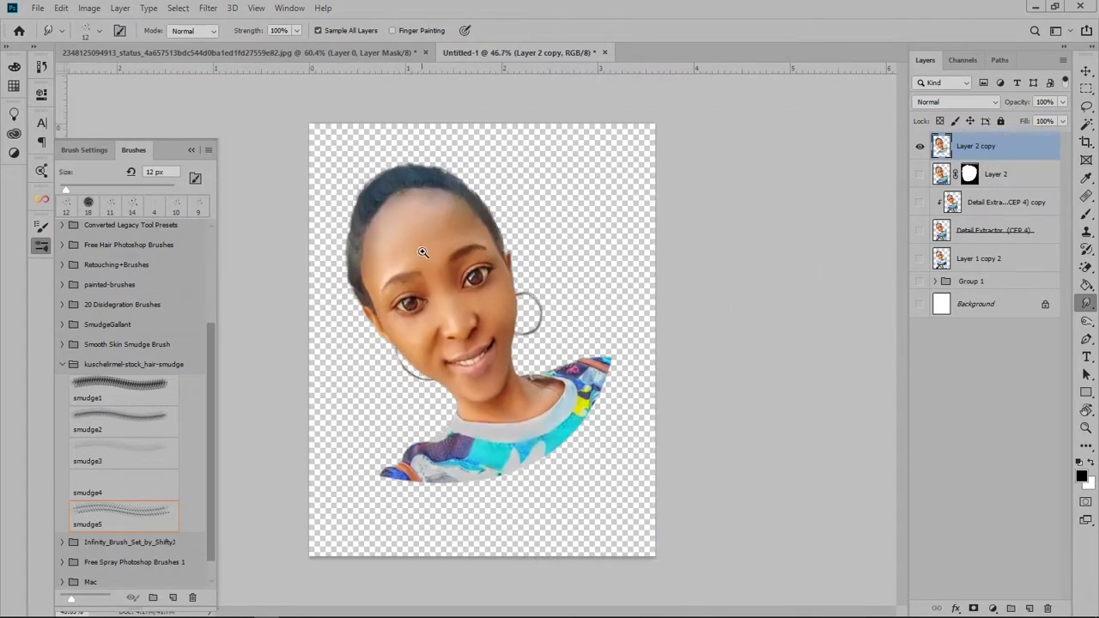
scroll(459, 238, up, 2)
drag(378, 239, 520, 316)
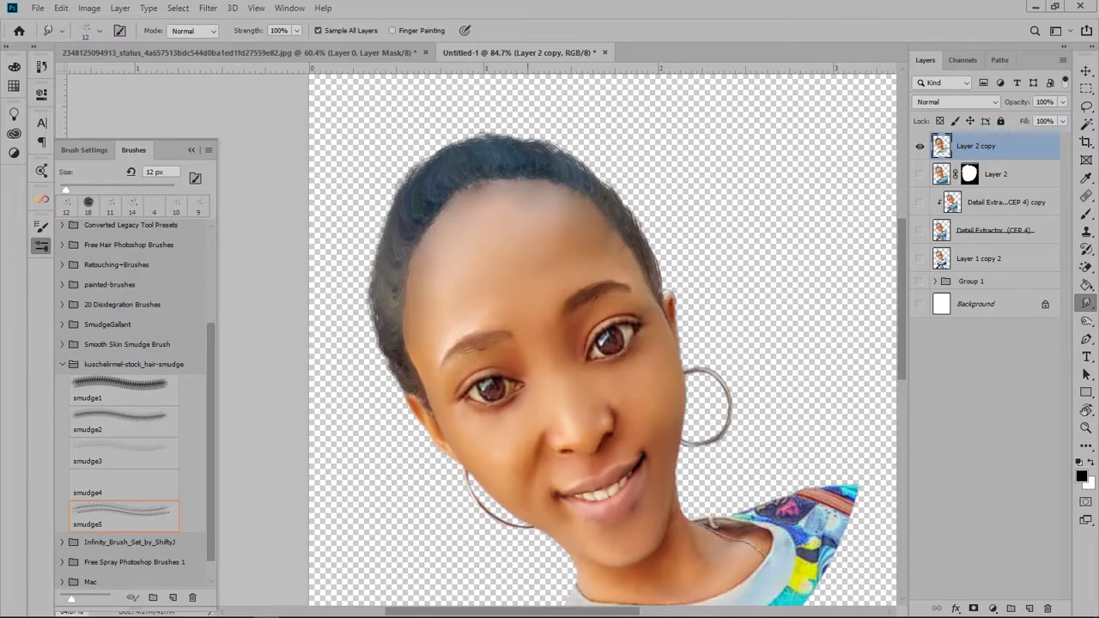
scroll(559, 295, down, 3)
scroll(490, 327, up, 3)
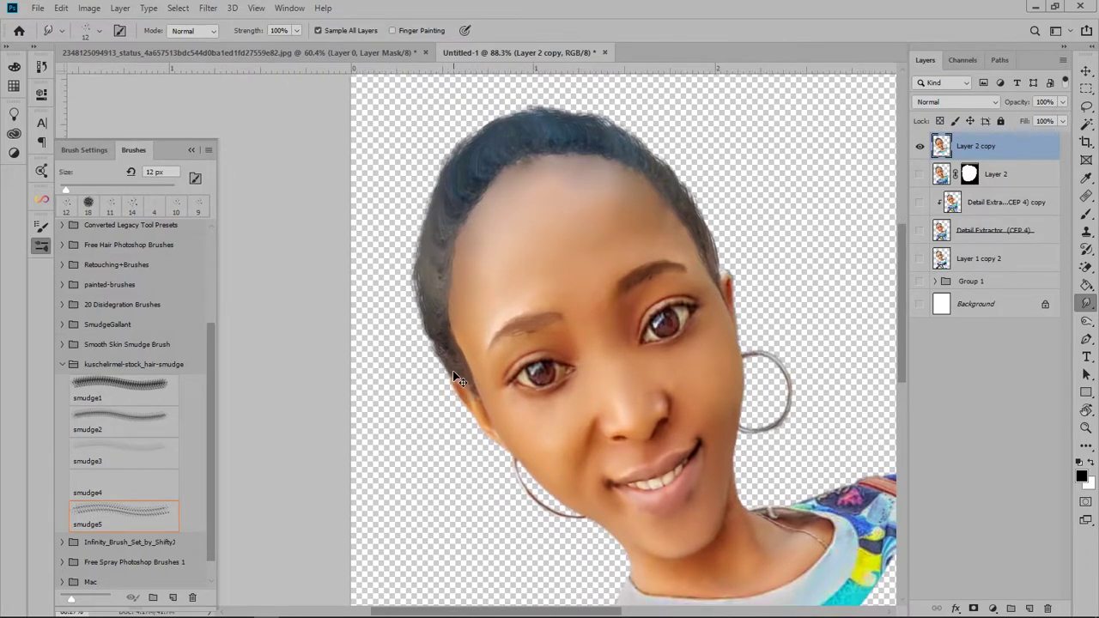
scroll(553, 245, down, 2)
scroll(495, 294, down, 2)
scroll(495, 294, up, 2)
scroll(497, 295, down, 2)
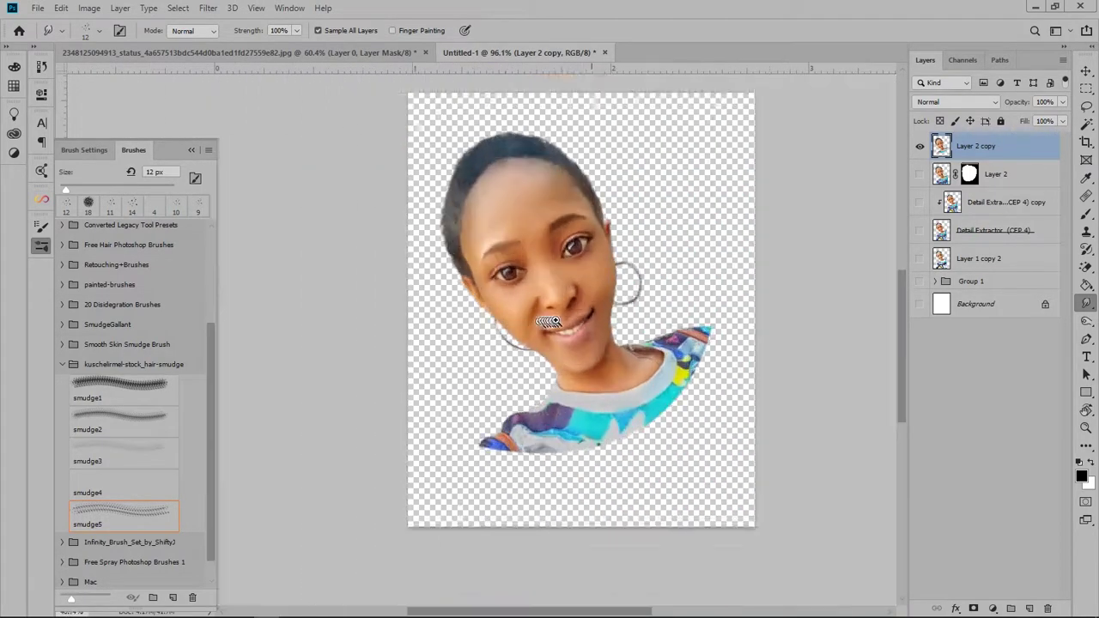
scroll(559, 315, up, 3)
scroll(559, 315, down, 2)
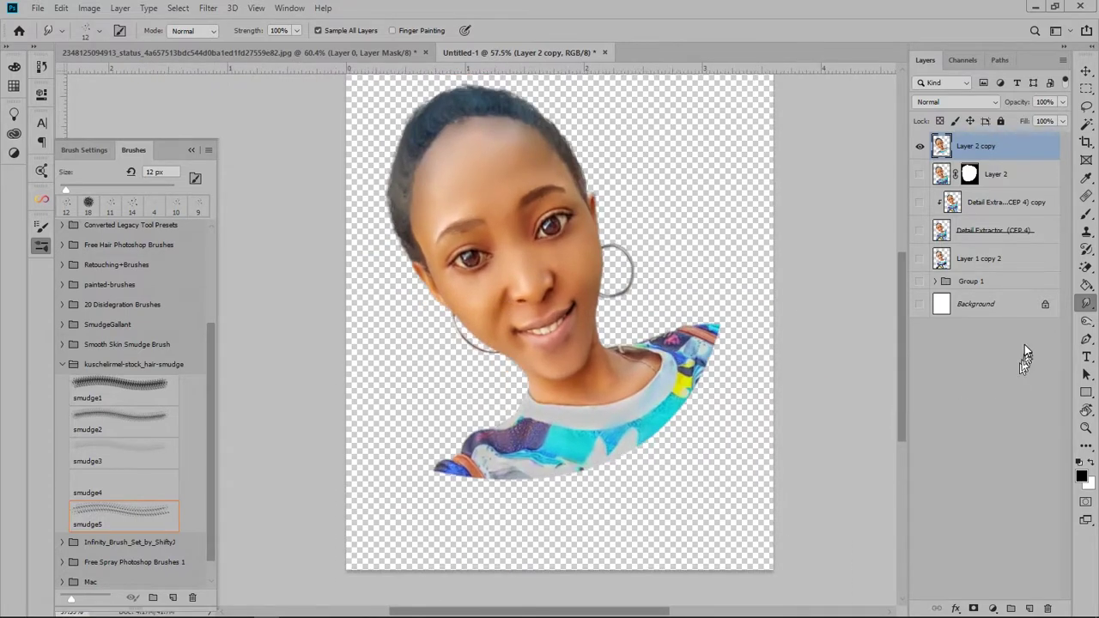
scroll(582, 364, up, 1)
scroll(582, 364, up, 1)
scroll(583, 364, up, 2)
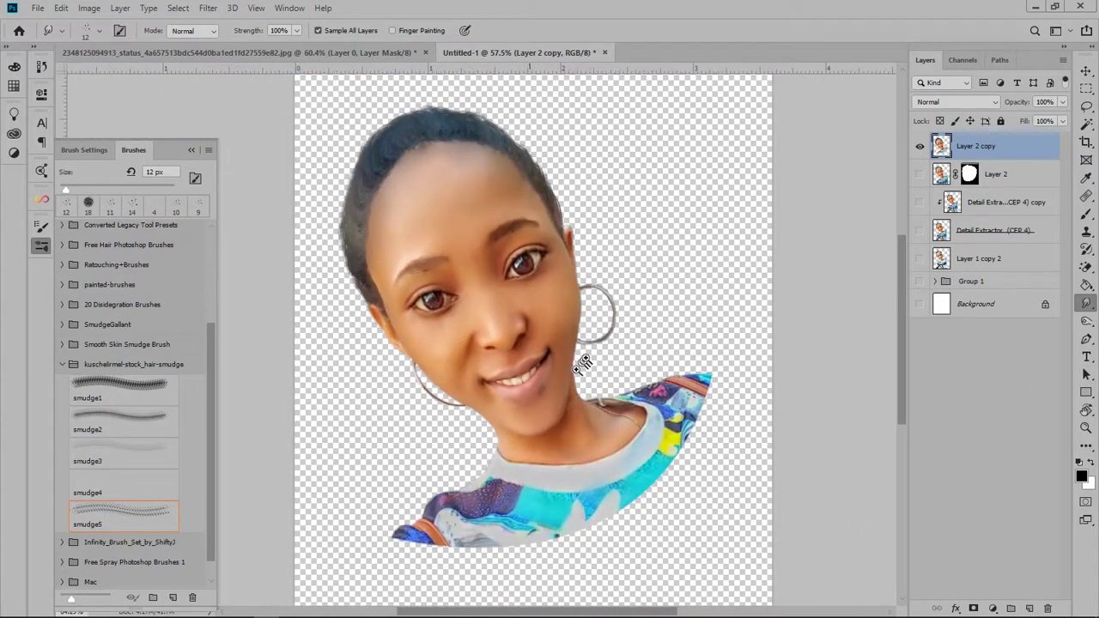
Add a Hue/Saturation adjustment layer with hue nudged to -9.
click(993, 608)
click(1022, 480)
mouse_move(147, 186)
mouse_down()
mouse_move(161, 184)
mouse_move(140, 181)
mouse_move(161, 212)
mouse_move(142, 187)
mouse_up()
Set hue -7 and saturation +13, then invert the adjustment mask to hide it.
drag(155, 212, 159, 214)
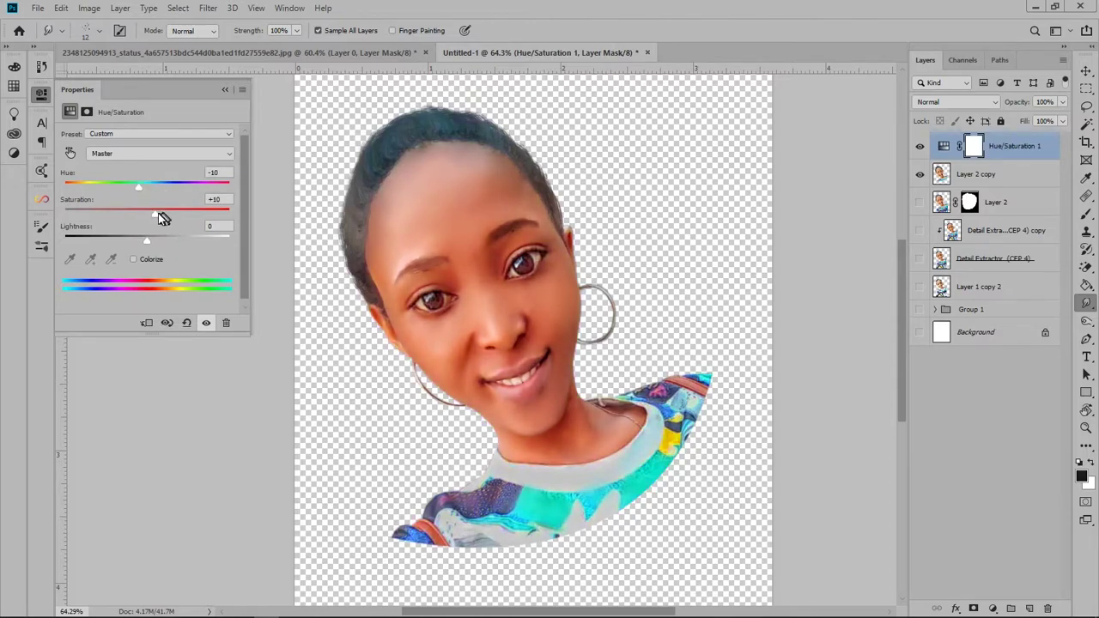
key(ctrl+i)
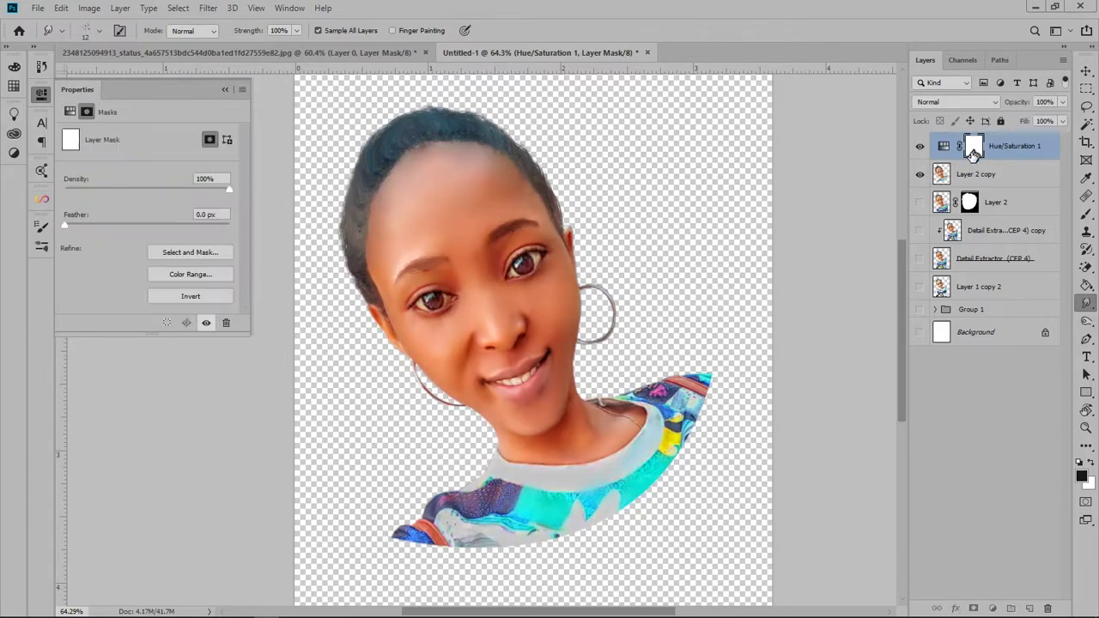
click(87, 112)
scroll(466, 289, up, 1)
scroll(466, 290, up, 2)
Paint white with the Soft Round brush on the mask to reveal the tint on the forehead.
key(b)
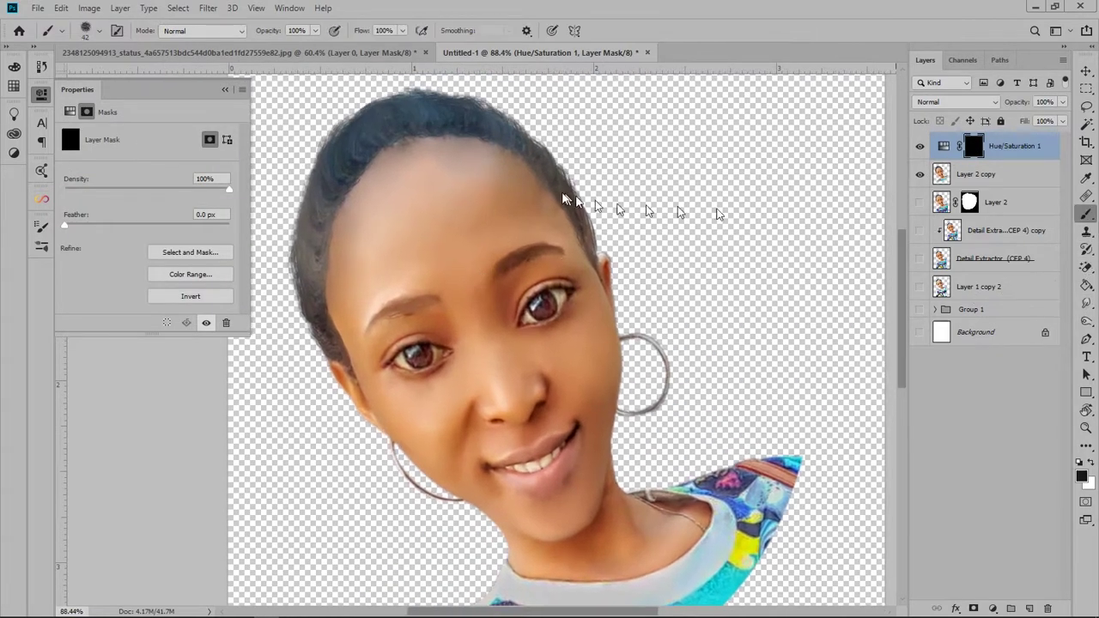
click(41, 246)
scroll(63, 367, up, 1)
click(62, 229)
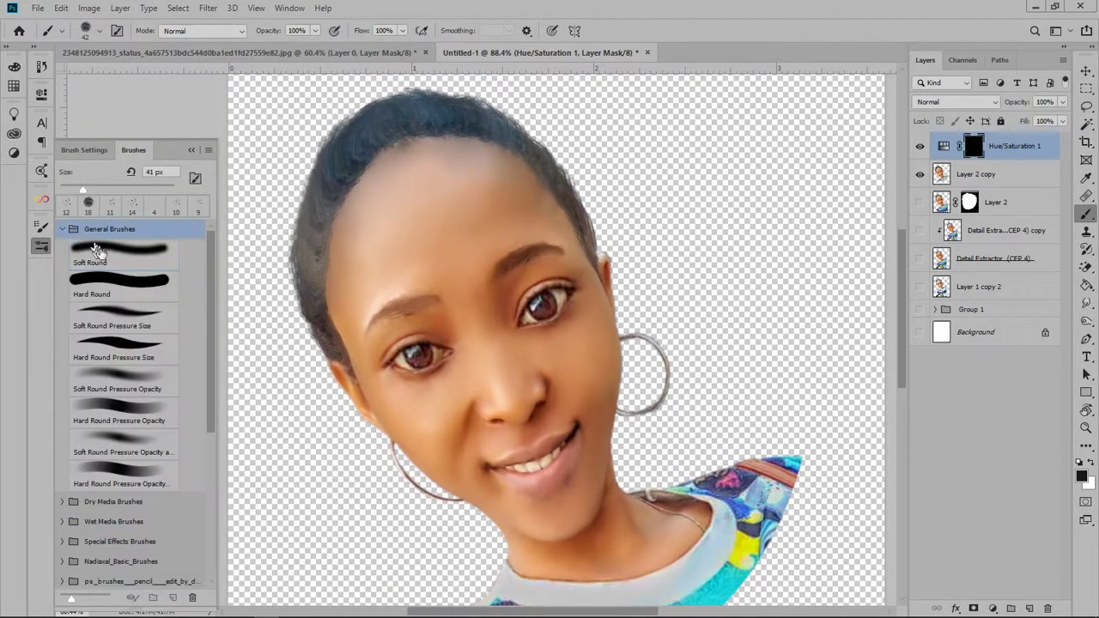
click(95, 252)
scroll(437, 208, up, 1)
scroll(437, 208, up, 3)
key(x)
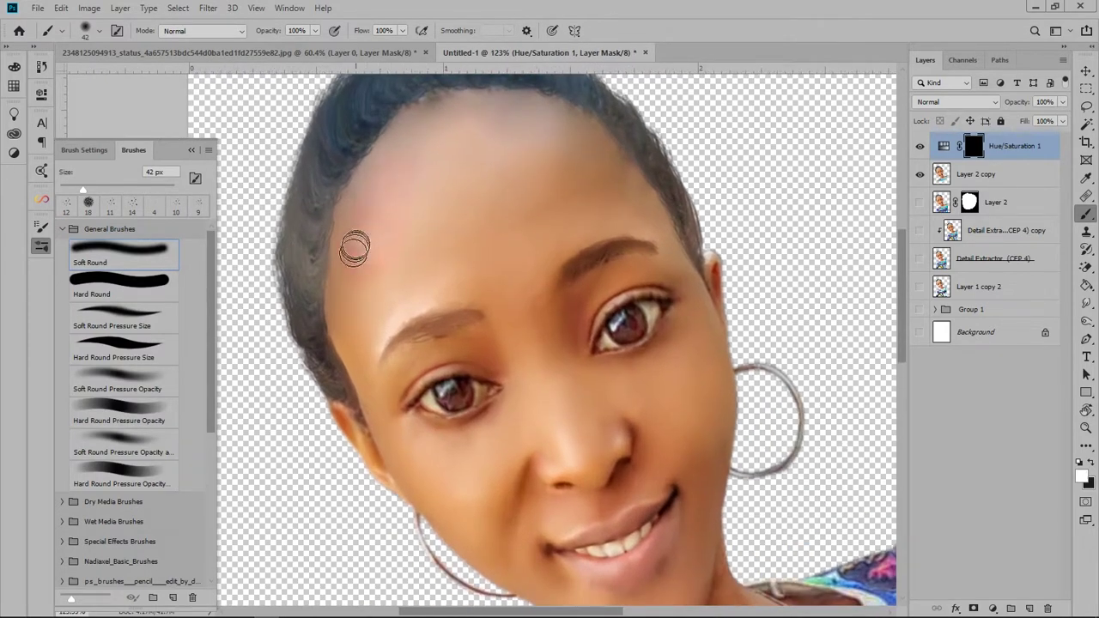
drag(356, 246, 356, 212)
mouse_move(404, 128)
mouse_down()
mouse_move(467, 105)
mouse_move(564, 154)
mouse_move(454, 167)
mouse_move(516, 237)
mouse_move(442, 282)
mouse_move(344, 295)
mouse_move(376, 319)
mouse_move(375, 376)
mouse_move(375, 348)
mouse_move(405, 467)
mouse_move(481, 455)
mouse_move(518, 366)
mouse_move(509, 329)
mouse_move(420, 359)
mouse_up()
Paint the tint onto the eyebrow at 40%, the right eye, and the neck and cheek at 44 px.
key(4)
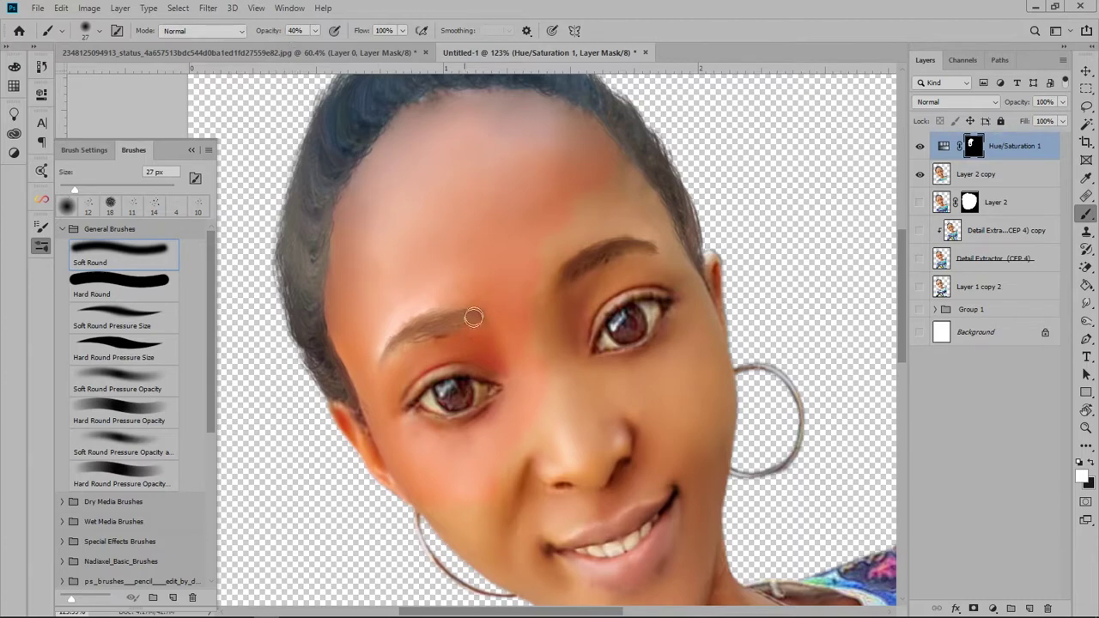
mouse_move(474, 318)
mouse_down()
mouse_move(391, 344)
mouse_move(464, 309)
mouse_up()
scroll(593, 352, down, 2)
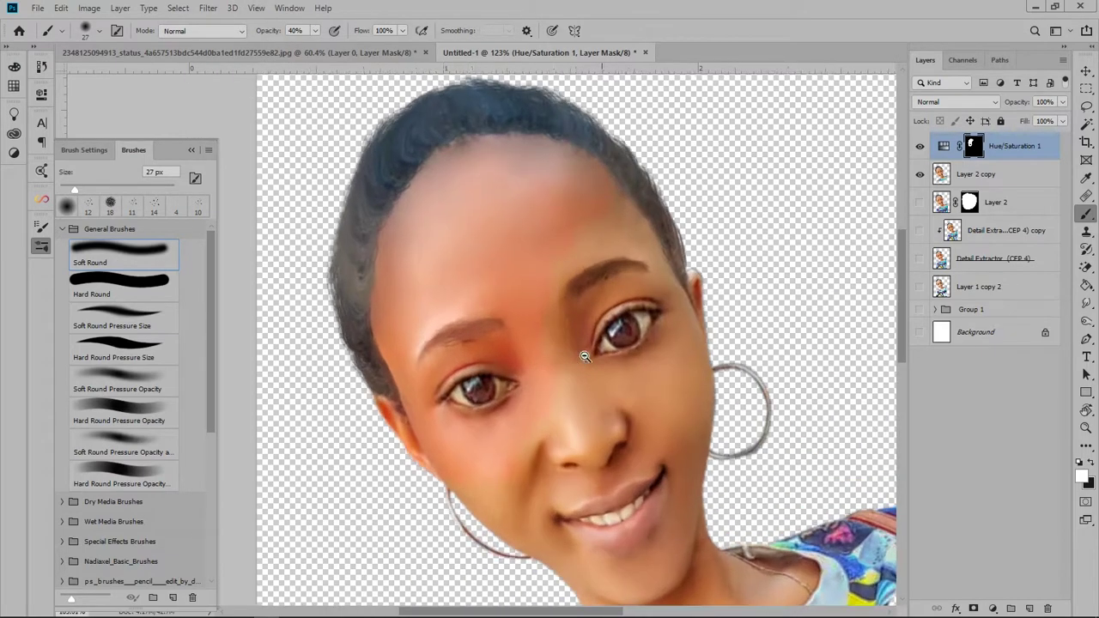
key(0)
drag(572, 328, 618, 303)
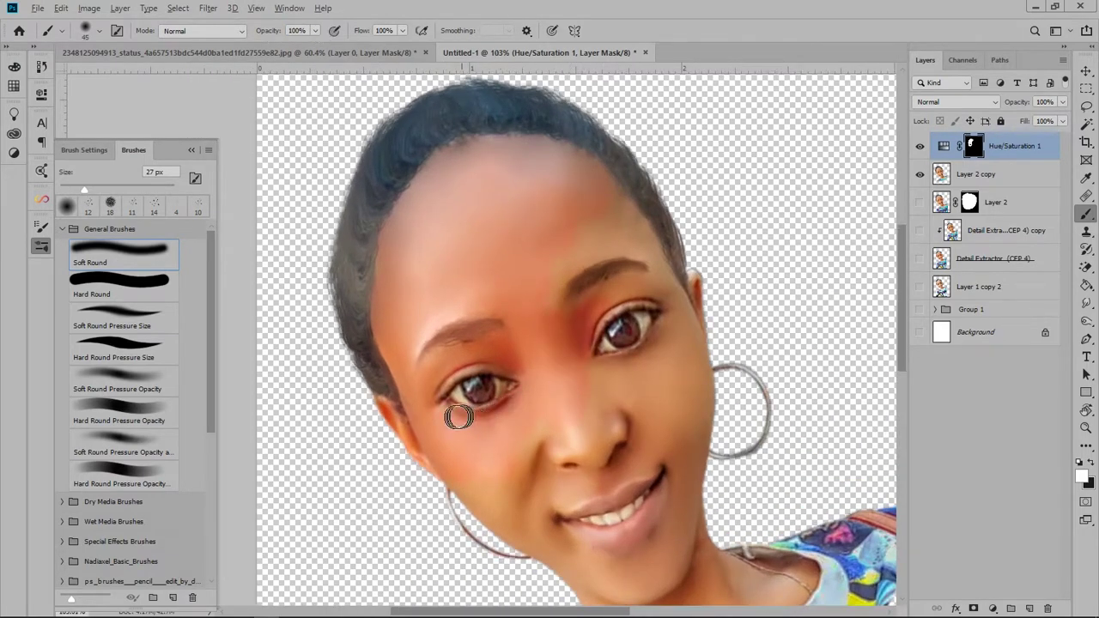
drag(532, 485, 497, 417)
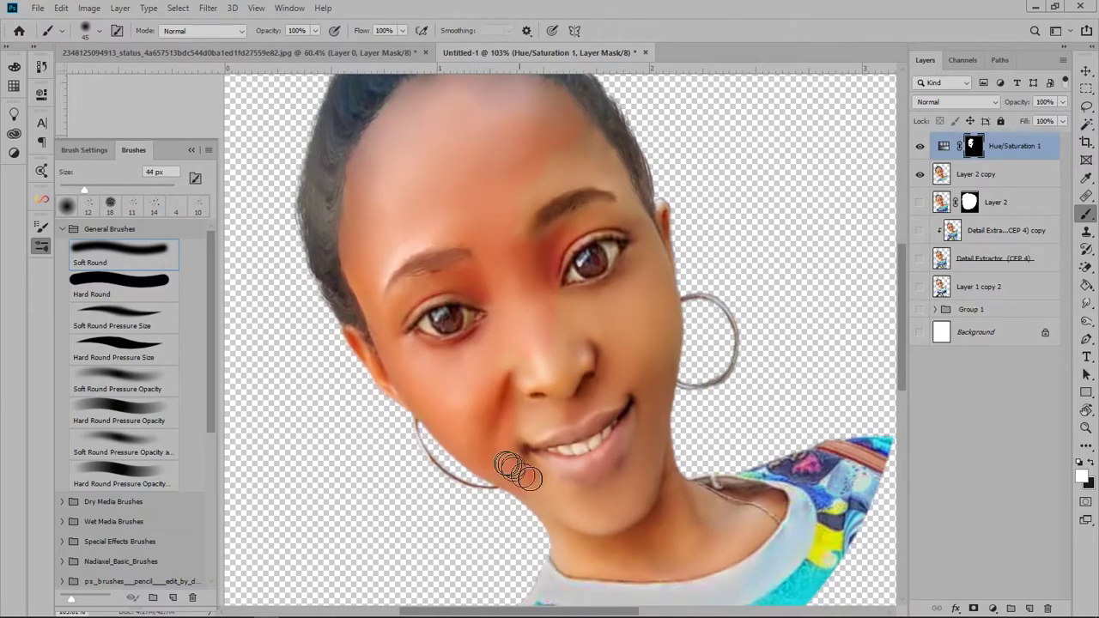
mouse_move(583, 518)
mouse_down()
mouse_move(650, 478)
mouse_move(666, 412)
mouse_move(609, 356)
mouse_move(535, 327)
mouse_move(618, 312)
mouse_move(629, 280)
mouse_move(604, 337)
mouse_up()
Touch up the forehead mask with a smaller brush, then delete the Hue/Saturation layer.
right_click(525, 197)
key(bracketleft)
key(bracketleft)
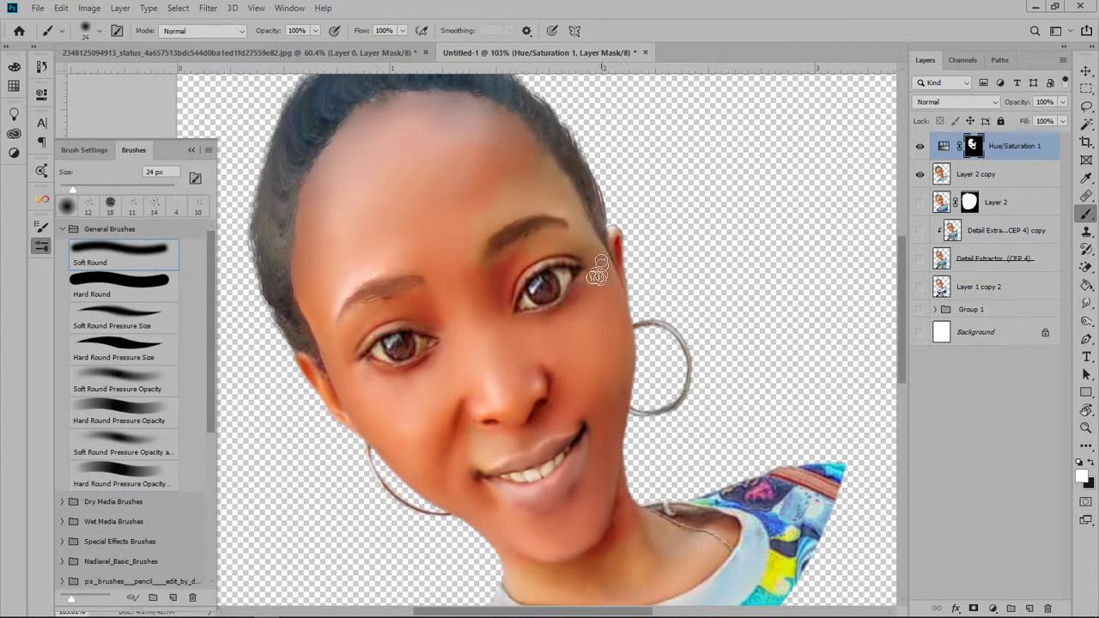
mouse_move(593, 244)
mouse_down()
mouse_move(564, 147)
mouse_move(558, 185)
mouse_move(535, 170)
mouse_move(483, 240)
mouse_move(461, 251)
mouse_move(471, 331)
mouse_up()
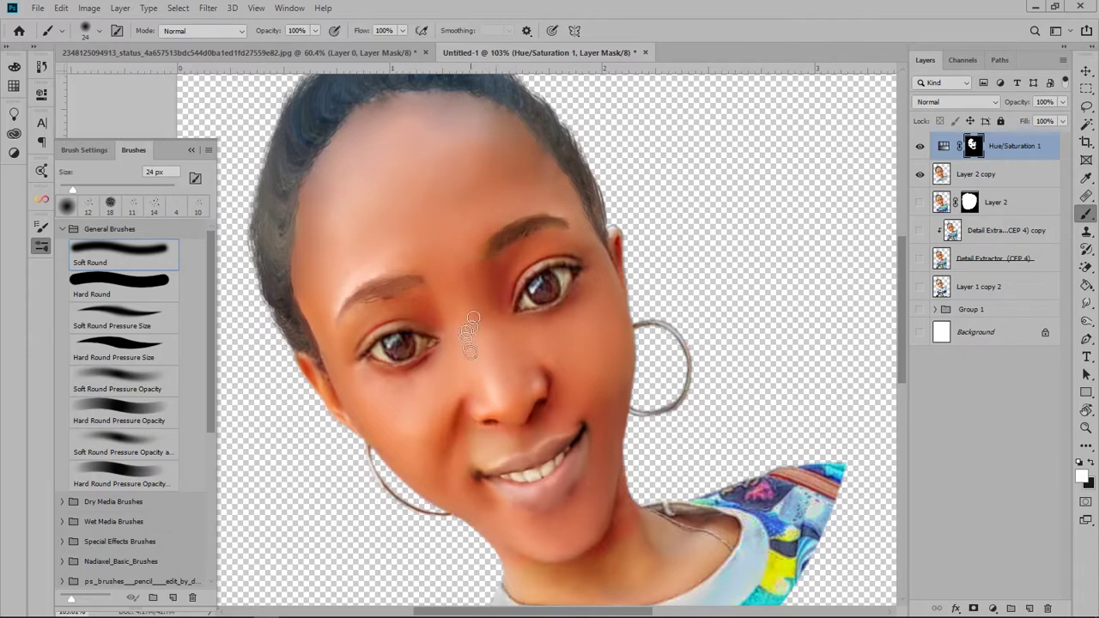
key(ctrl+0)
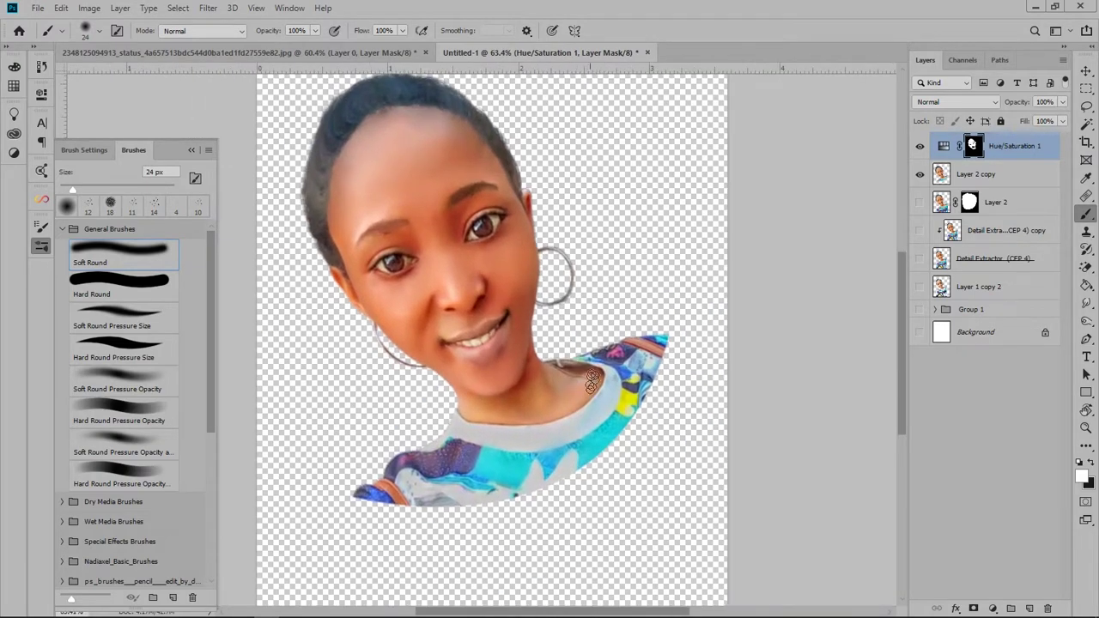
drag(1012, 146, 1048, 608)
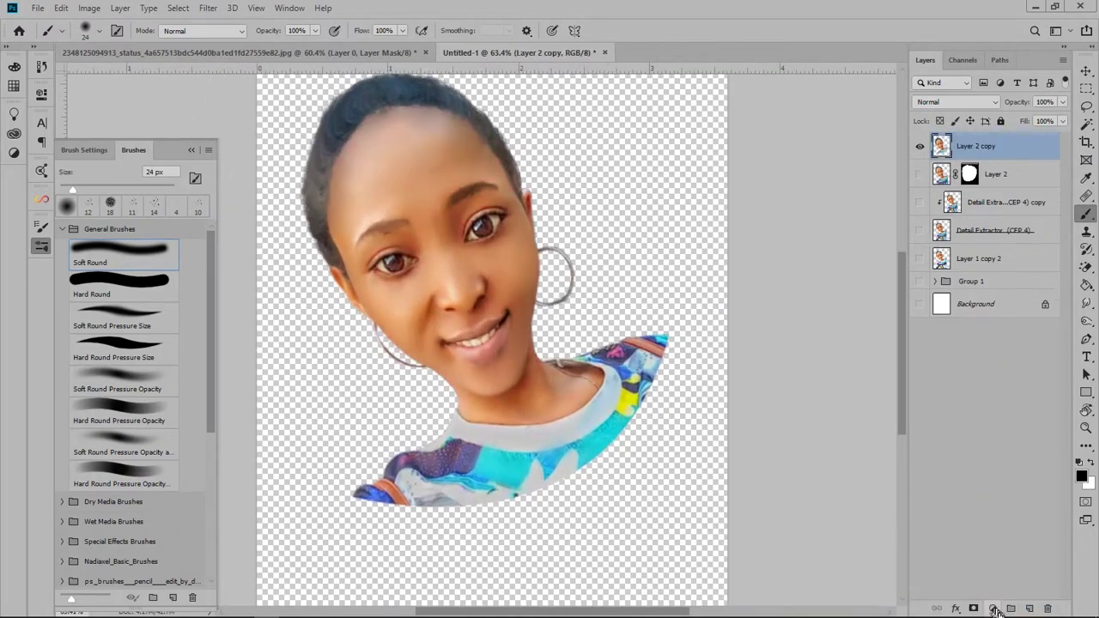
Add a Vibrance adjustment layer at Vibrance +41 and Saturation +1.
click(993, 608)
click(1014, 452)
mouse_move(142, 148)
mouse_down()
mouse_move(172, 151)
mouse_move(155, 171)
mouse_move(176, 150)
mouse_up()
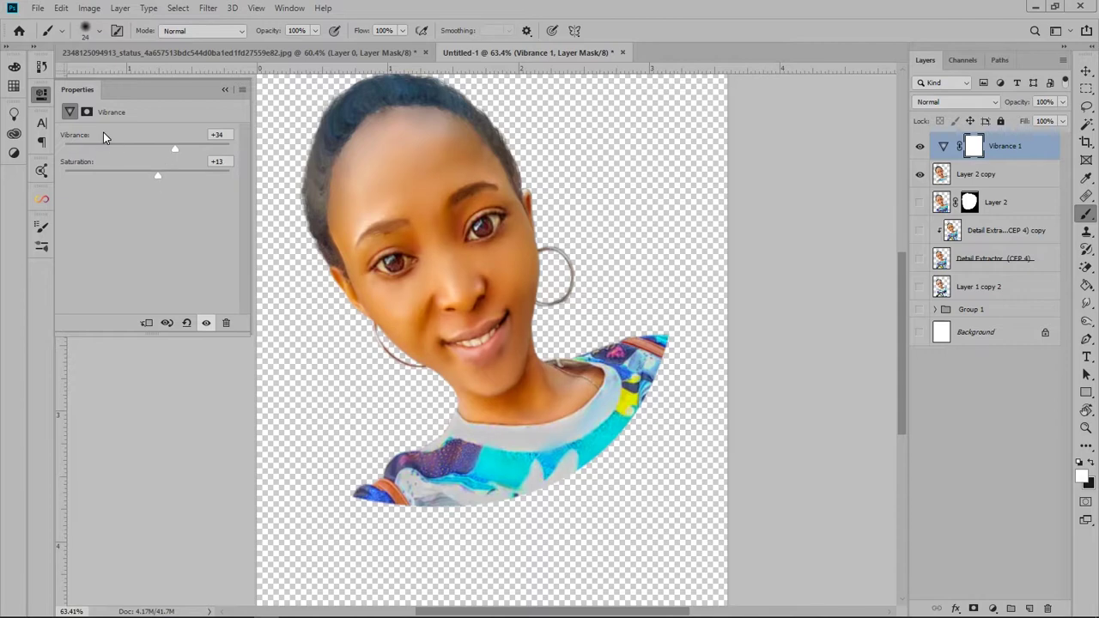
key(ctrl+alt+i)
click(610, 296)
mouse_move(156, 176)
mouse_down()
mouse_move(145, 177)
mouse_move(180, 149)
mouse_up()
Select the Layer 2 copy portrait layer with the Move tool.
scroll(474, 392, down, 3)
key(v)
click(498, 262)
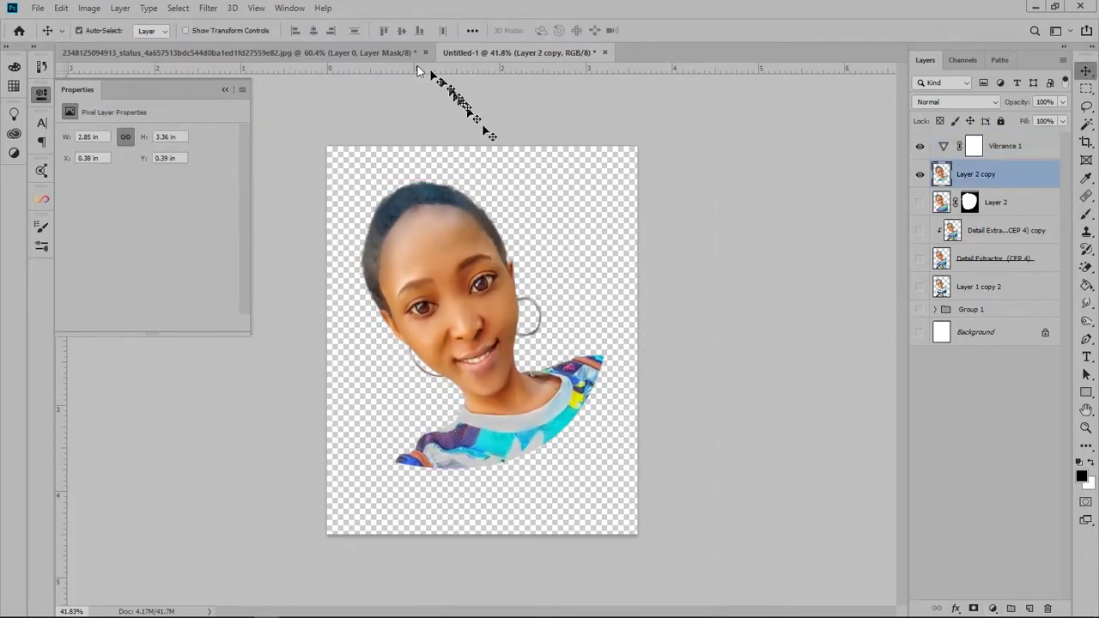
Convert the portrait to a smart object and apply Liquify with Nose Width -38.
click(208, 8)
click(276, 50)
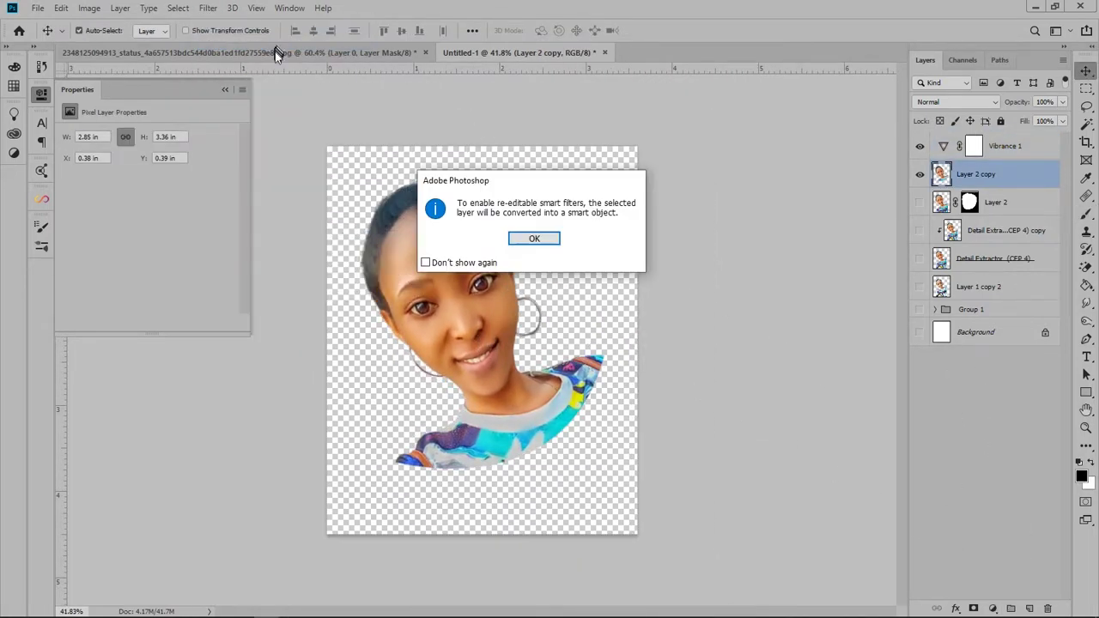
click(535, 240)
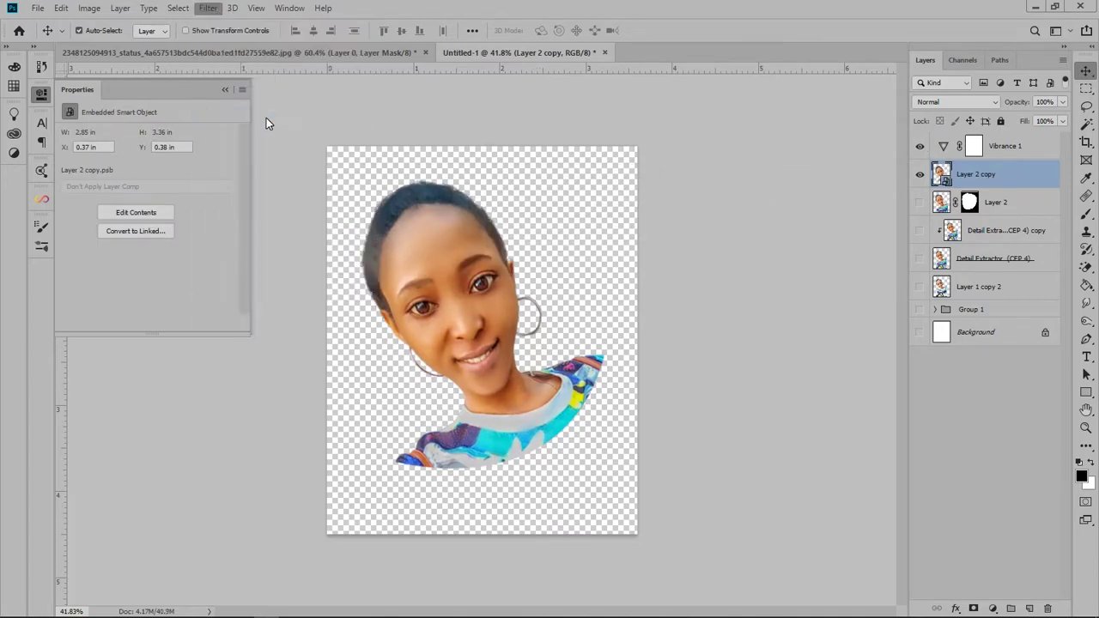
key(ctrl+shift+x)
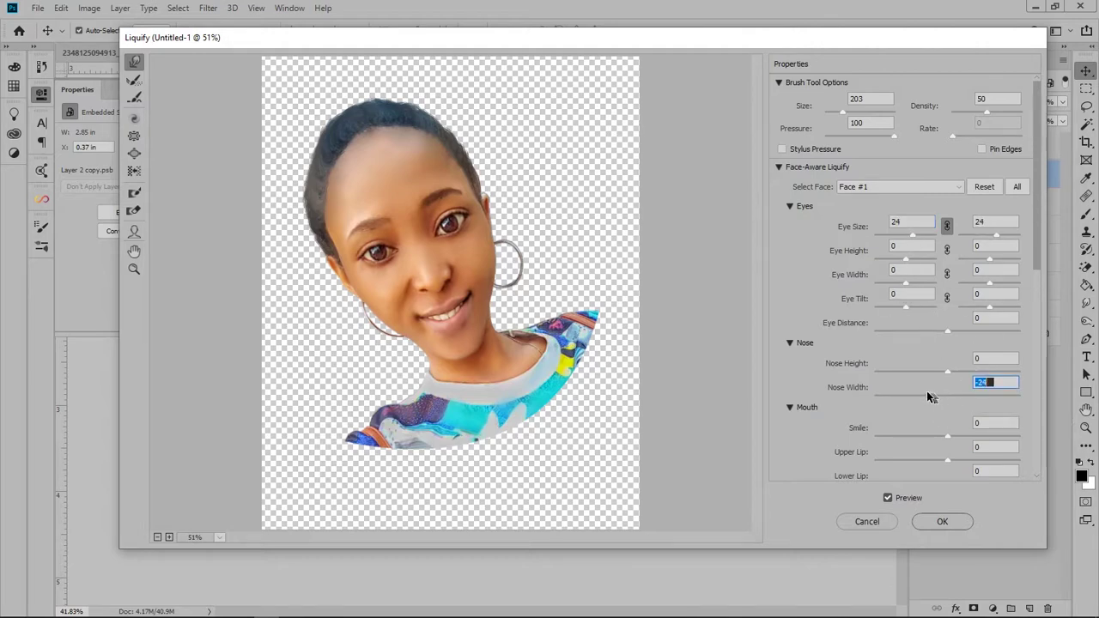
scroll(988, 335, down, 1)
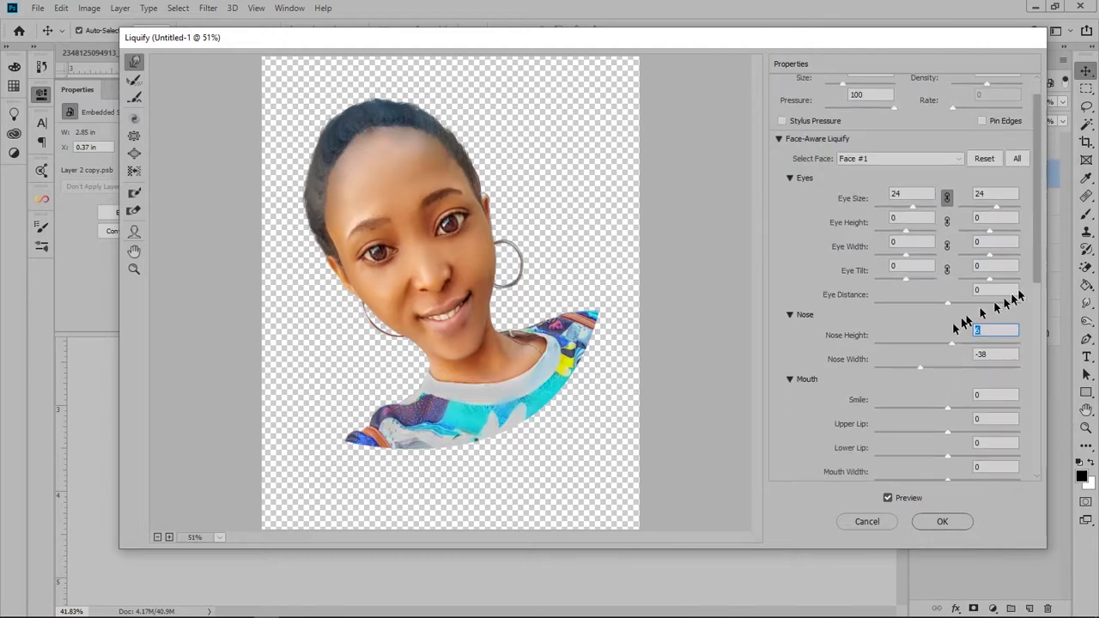
click(942, 522)
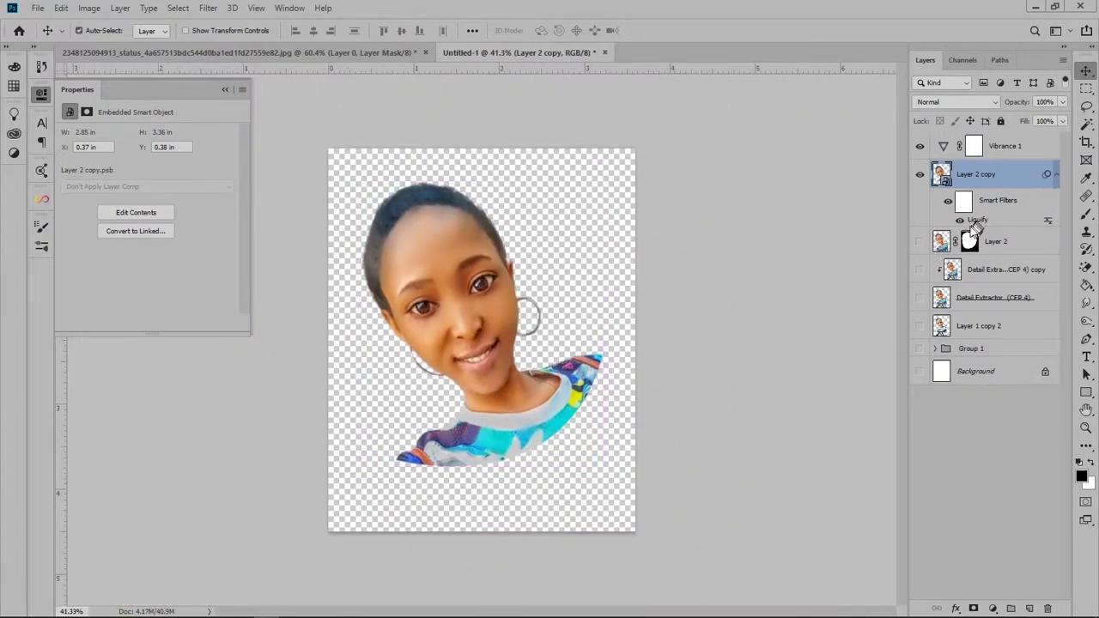
double_click(970, 220)
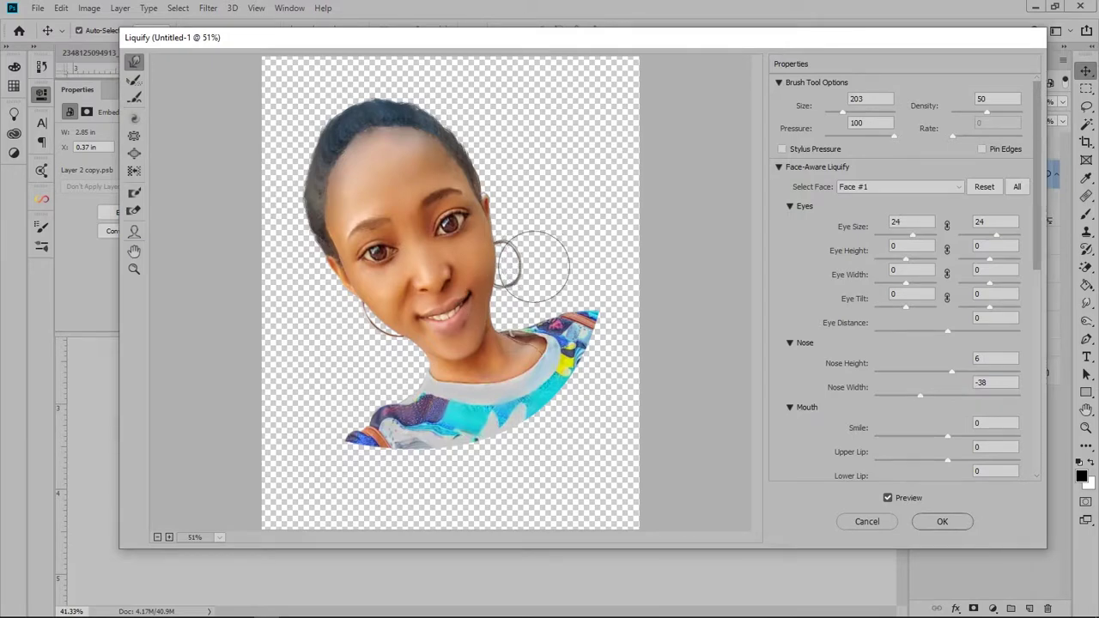
click(945, 520)
Place moon-3083104_1920 from Downloads onto the canvas and enlarge it to fill.
click(89, 608)
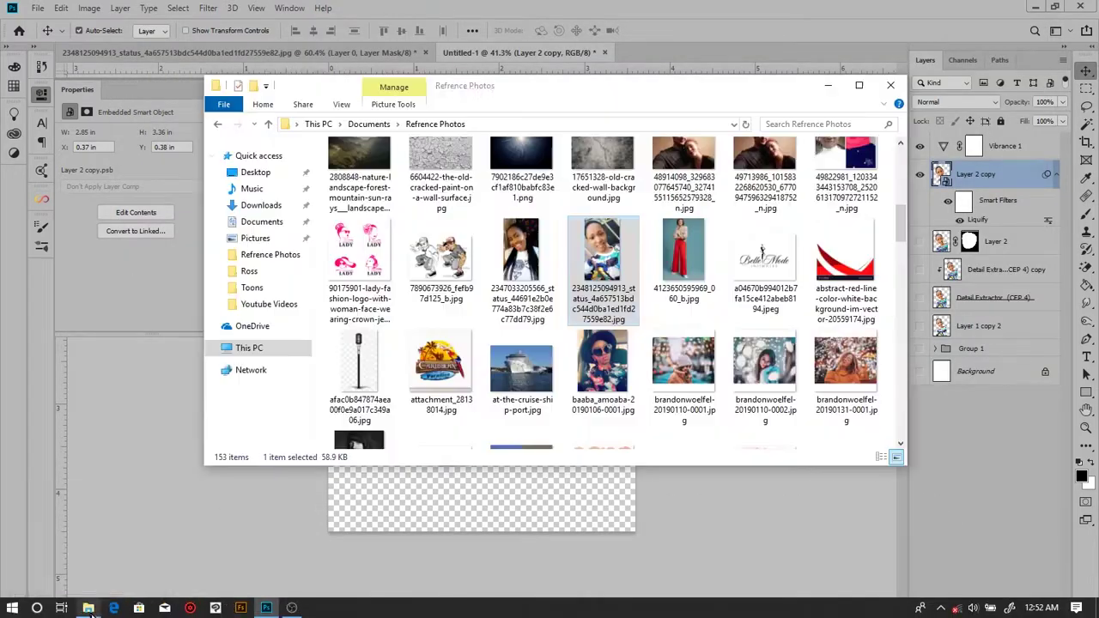
click(261, 205)
click(897, 223)
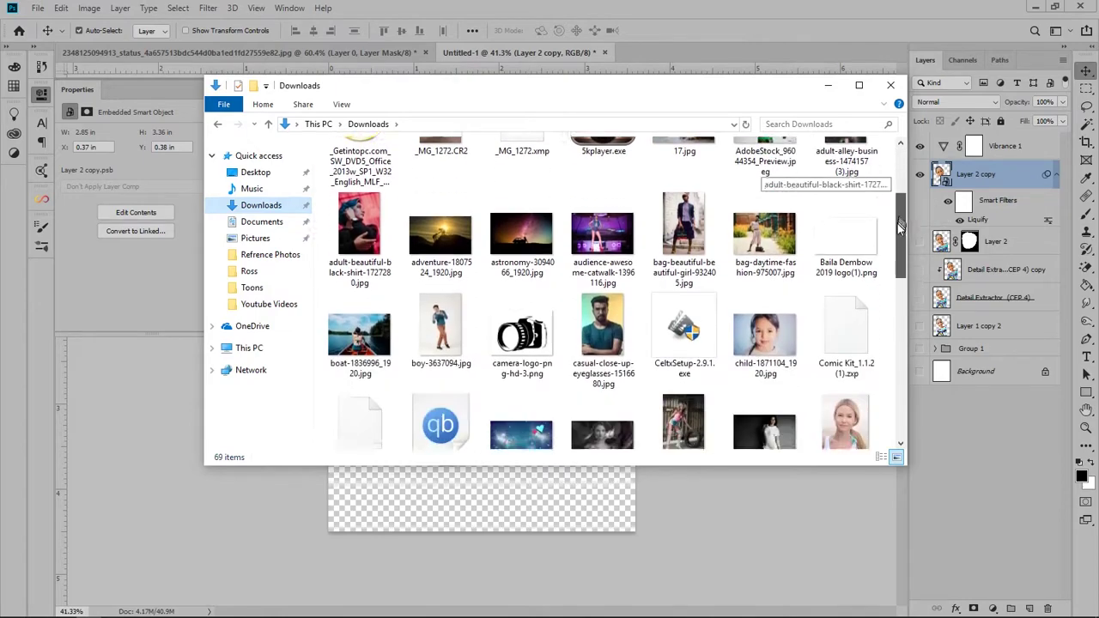
scroll(601, 301, down, 5)
drag(521, 271, 550, 500)
drag(566, 421, 503, 330)
mouse_move(573, 348)
mouse_down()
mouse_move(673, 488)
mouse_move(558, 491)
mouse_up()
Commit the moon placement and move its layer behind the portrait.
click(525, 30)
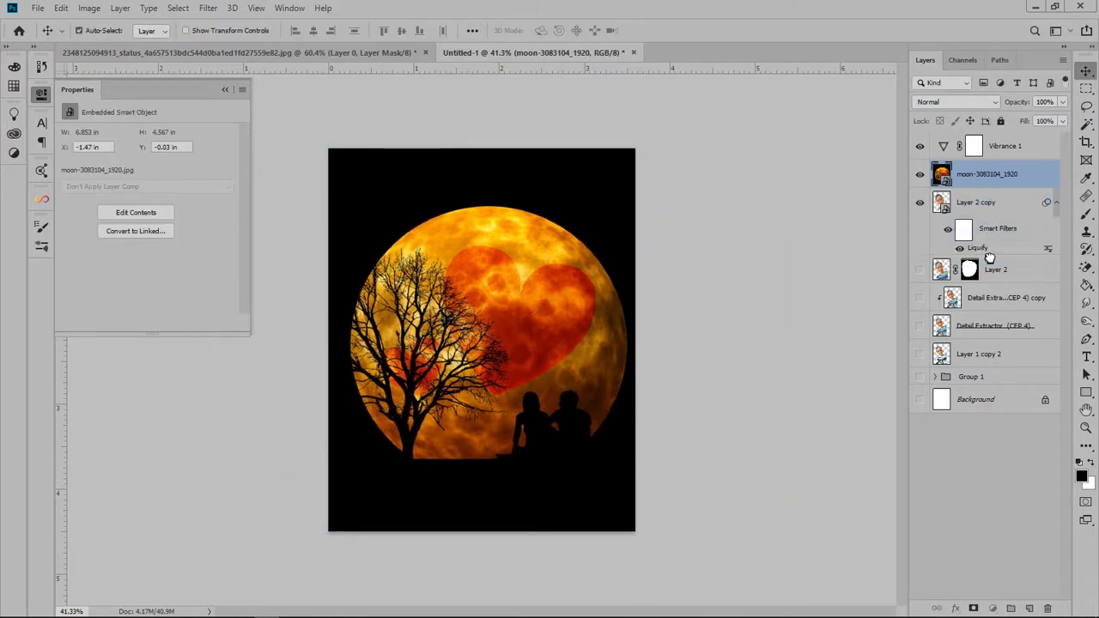
drag(989, 258, 988, 256)
drag(592, 320, 597, 325)
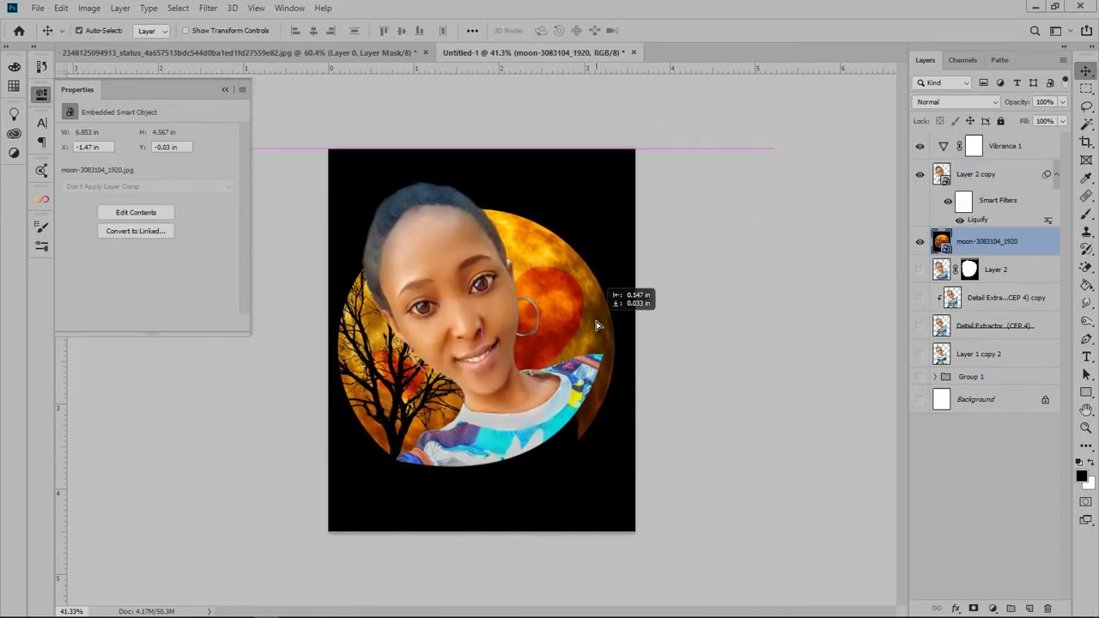
Apply a Box Blur of about 31 radius to the moon.
click(208, 8)
mouse_move(215, 164)
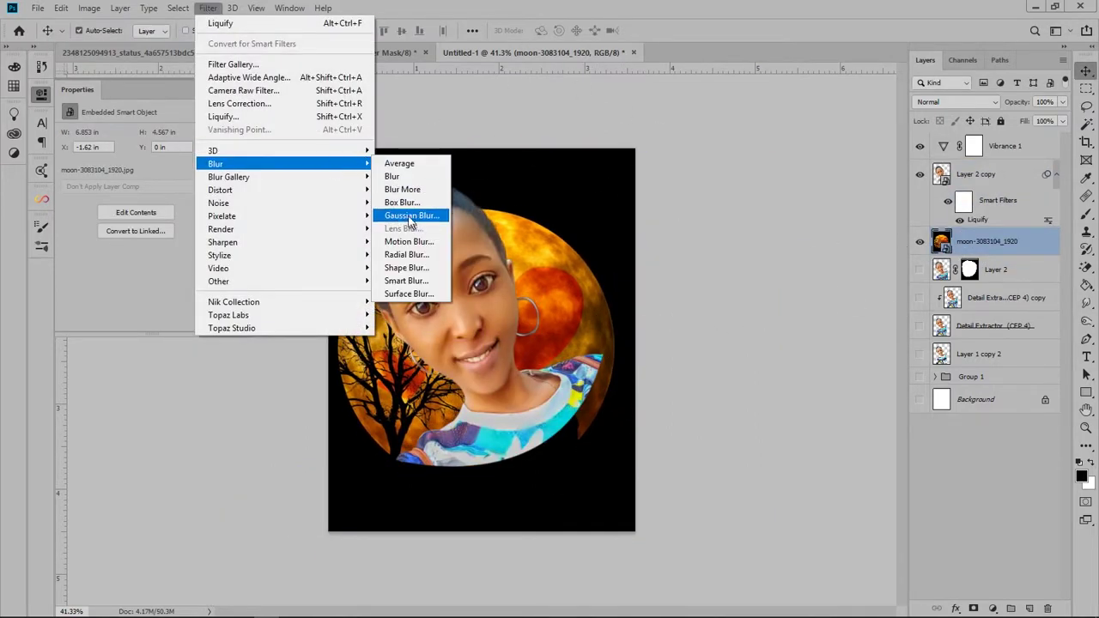
click(402, 202)
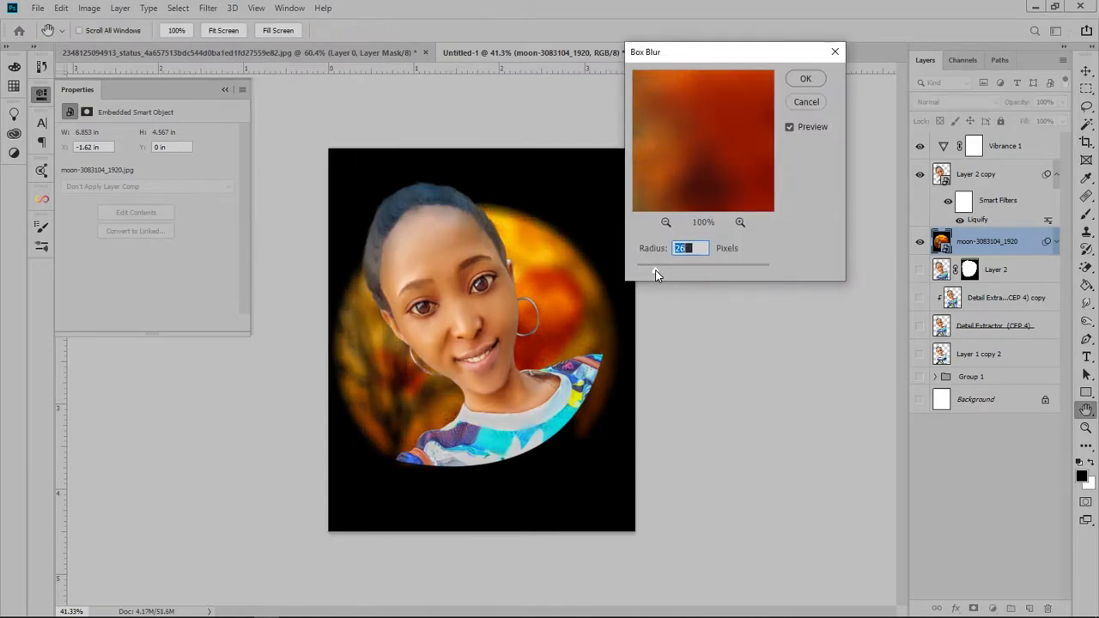
drag(656, 270, 659, 269)
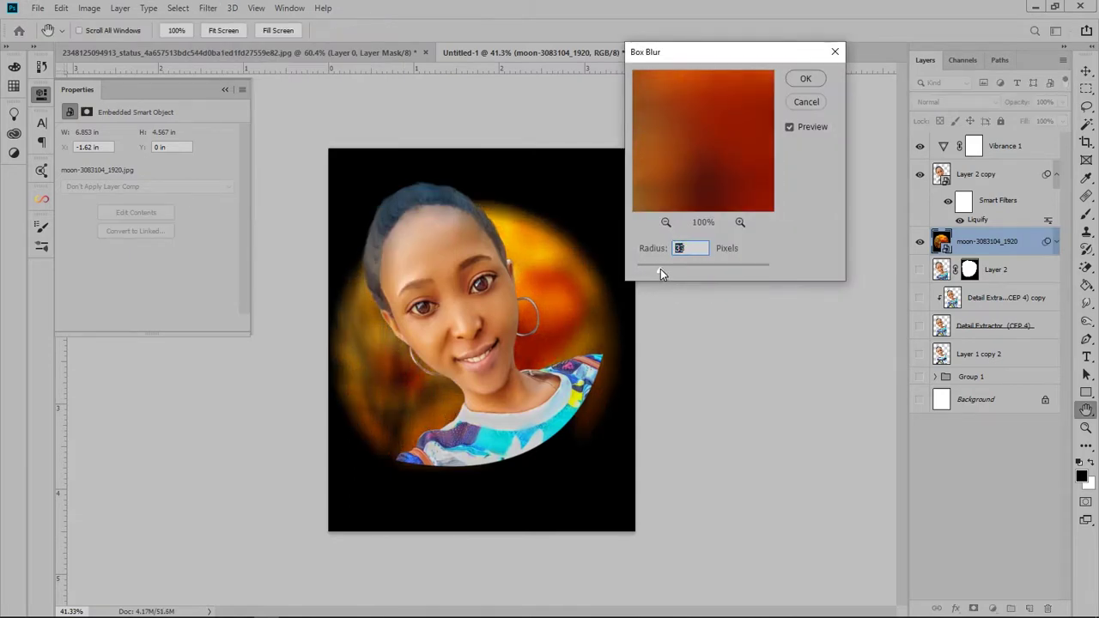
click(808, 79)
Create empty Layer 3 and pick the first Free Spray Photoshop Brushes 1 brush.
click(1030, 608)
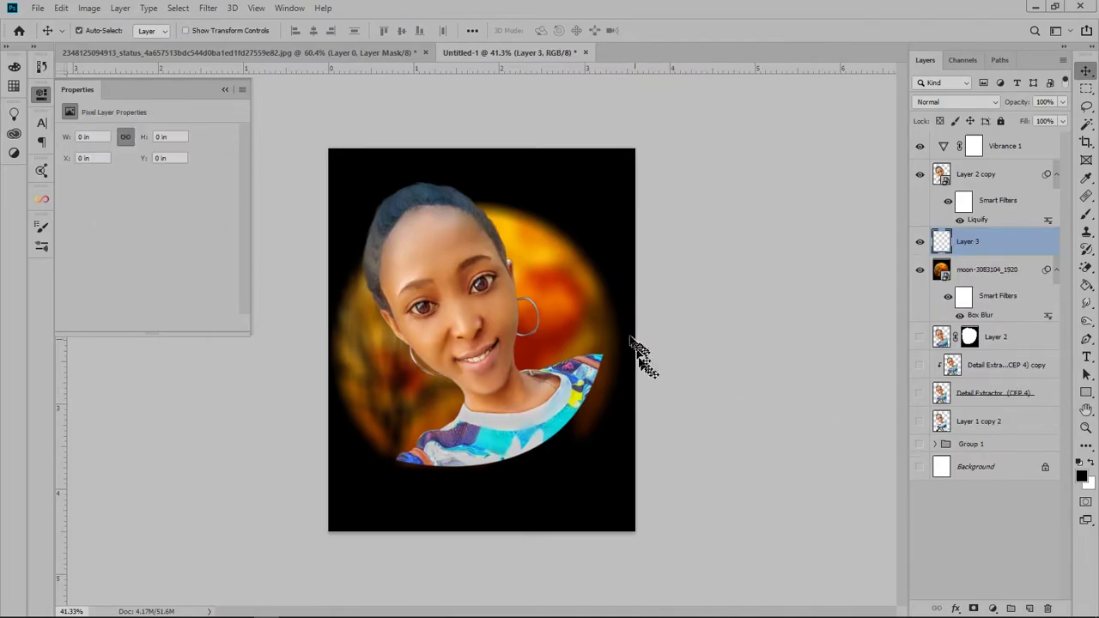
key(b)
click(42, 246)
click(64, 230)
scroll(124, 516, down, 1)
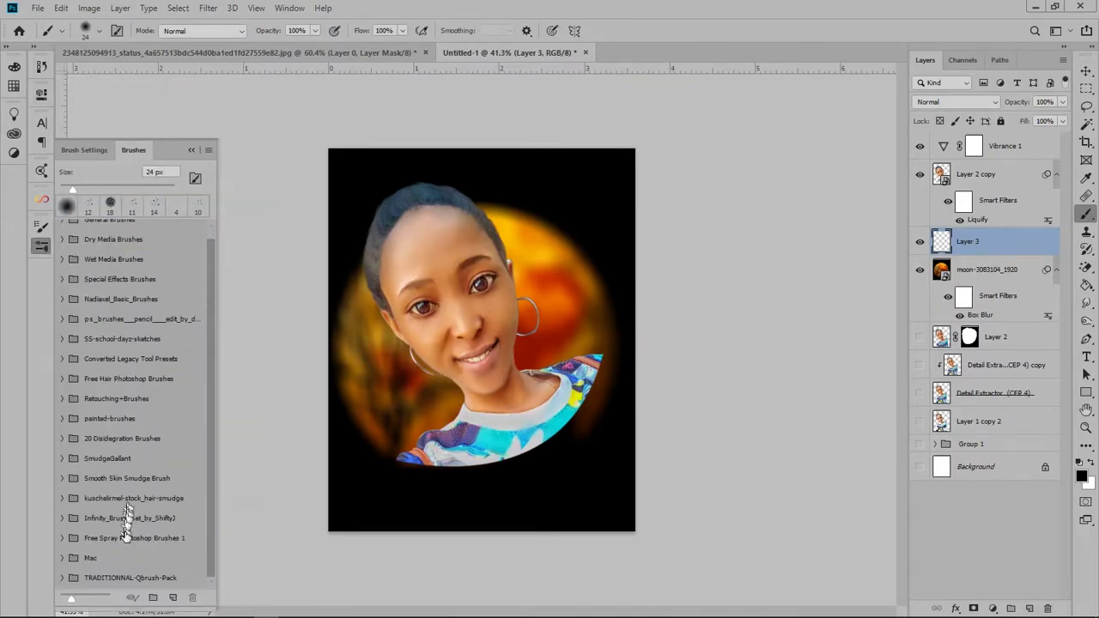
click(62, 538)
click(120, 558)
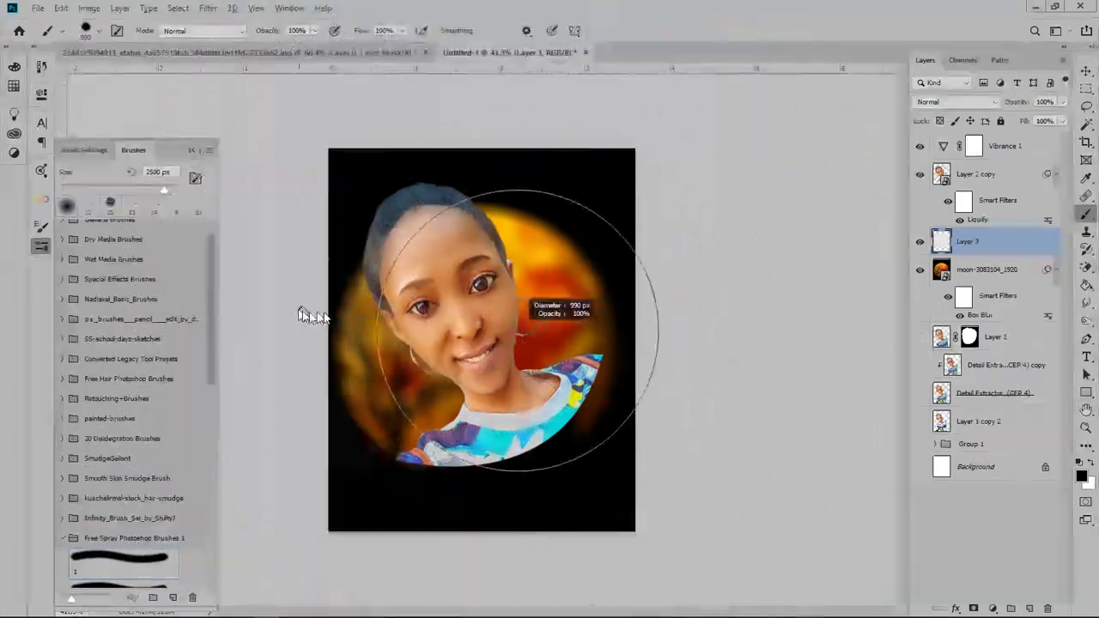
Spray red-orange and orange splatter around the moon and hair, shrinking the brush to 382 px.
alt+click(503, 332)
drag(454, 246, 455, 429)
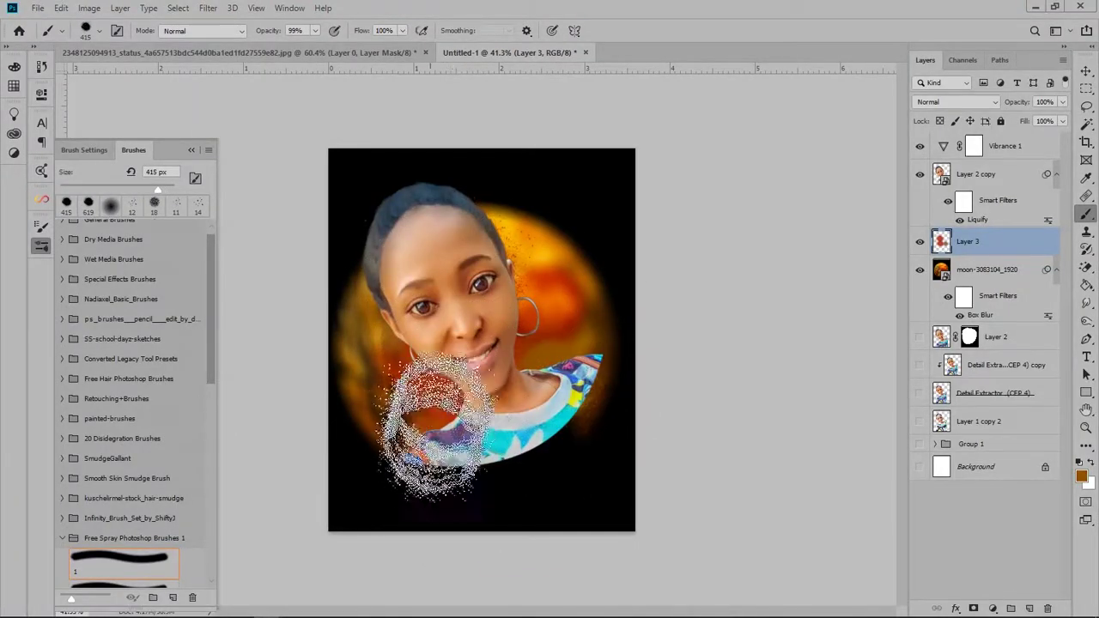
alt+click(384, 387)
drag(384, 386, 392, 319)
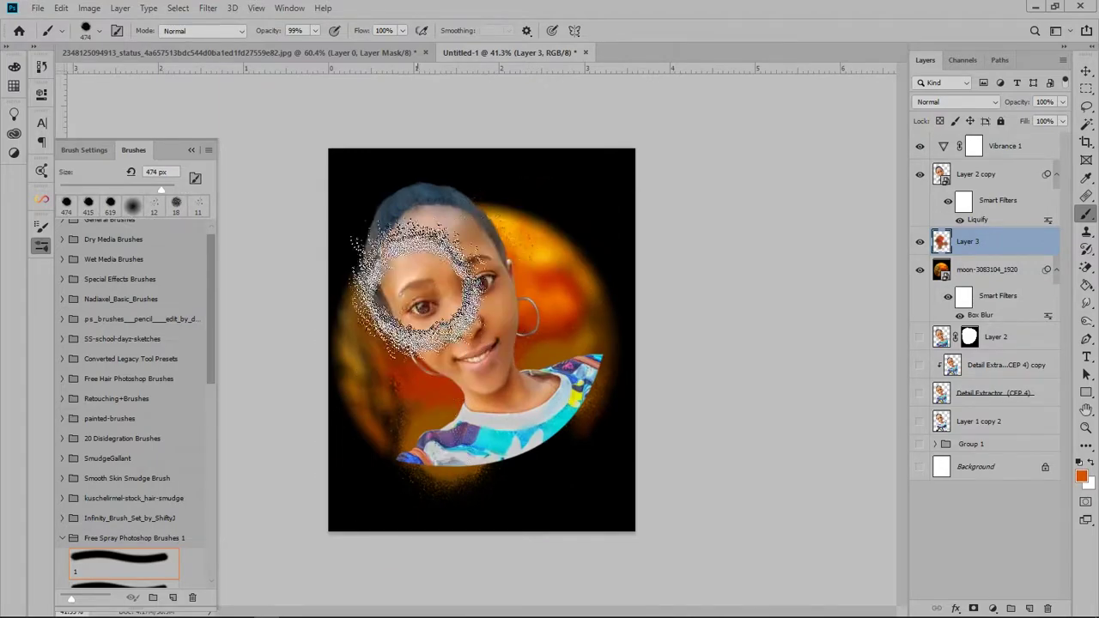
drag(400, 246, 434, 240)
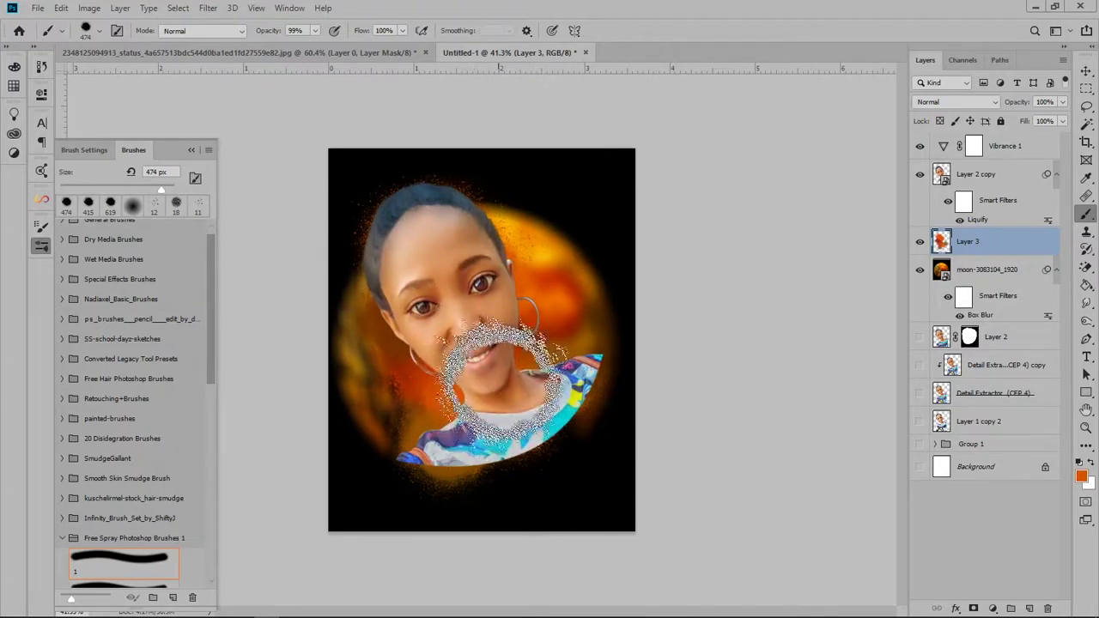
alt+right_click(485, 313)
drag(485, 314, 471, 314)
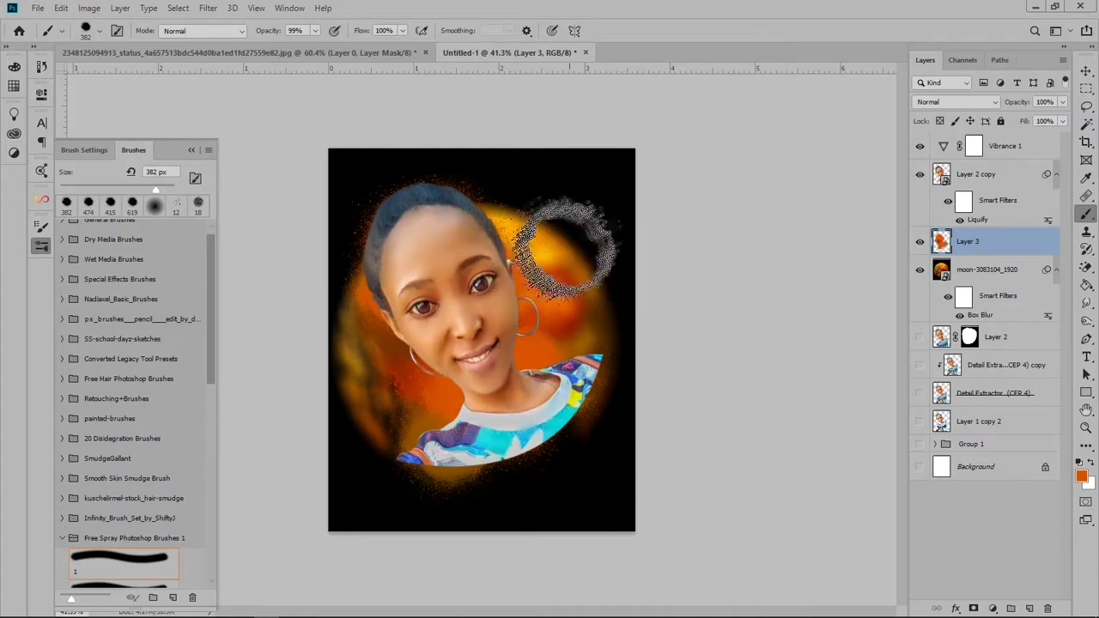
click(979, 176)
Duplicate and rasterize the portrait, then merge a Levels black input 253 into it.
key(ctrl+j)
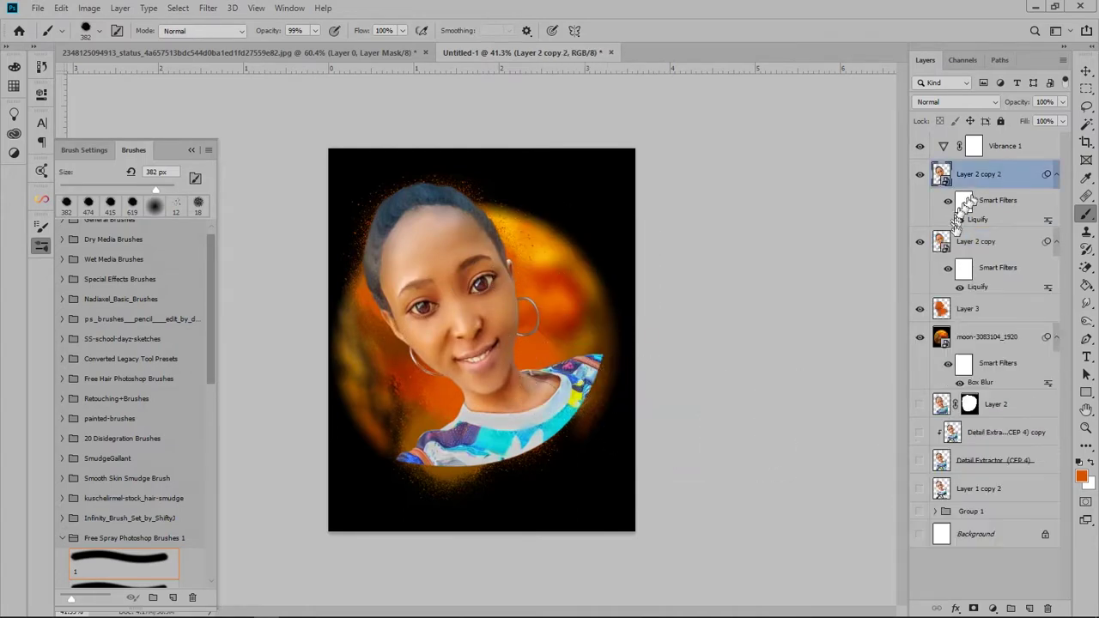
right_click(979, 243)
click(838, 277)
click(993, 608)
click(939, 417)
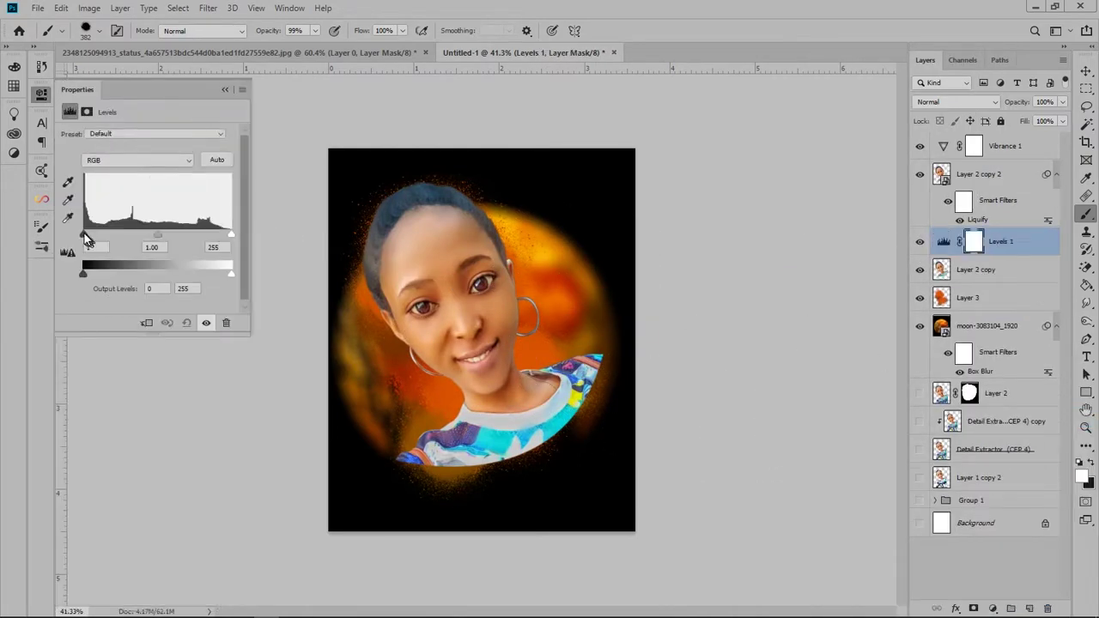
drag(85, 233, 229, 234)
key(ctrl+e)
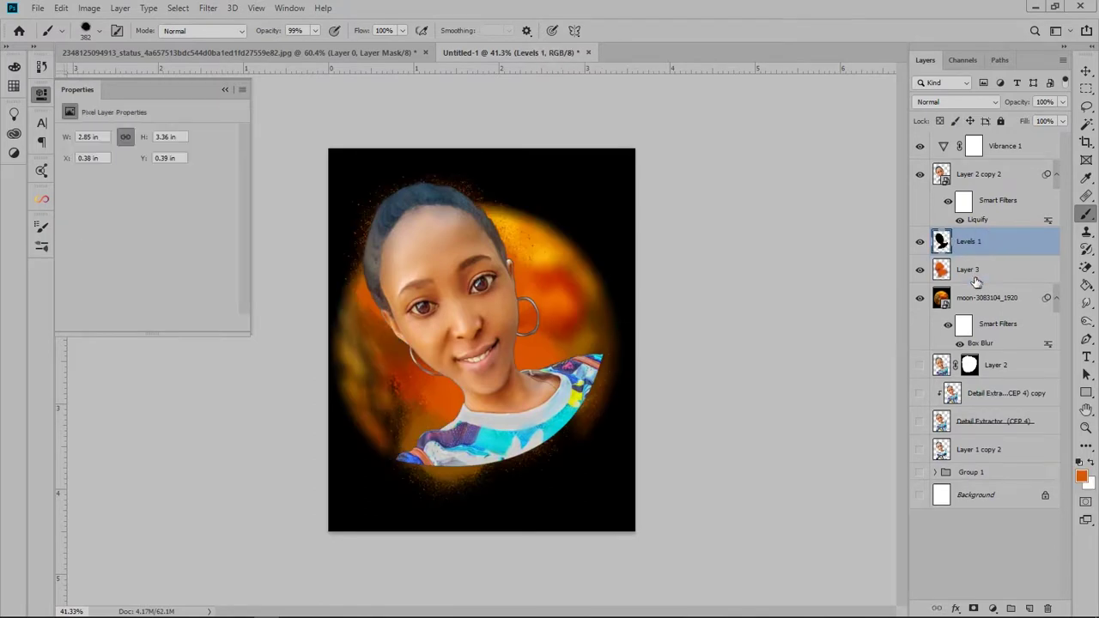
Apply a Gaussian Blur of radius 29.1 to the black silhouette copy.
click(208, 8)
click(413, 216)
drag(893, 292, 838, 291)
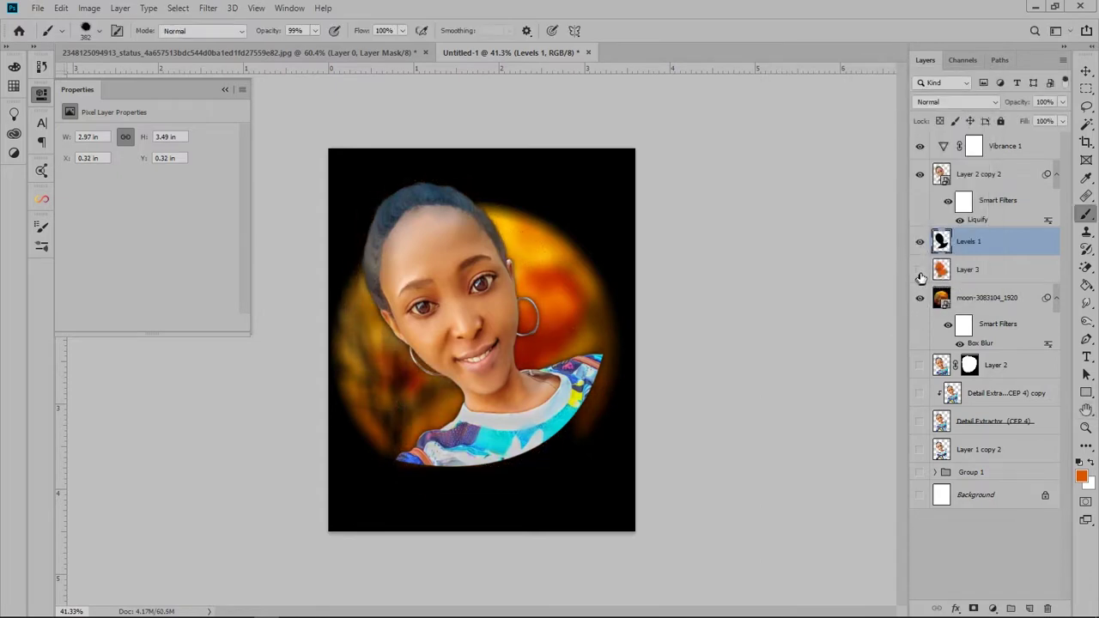
Add a black-to-transparent Gradient Fill layer above the moon layer.
click(988, 297)
click(993, 608)
click(1013, 380)
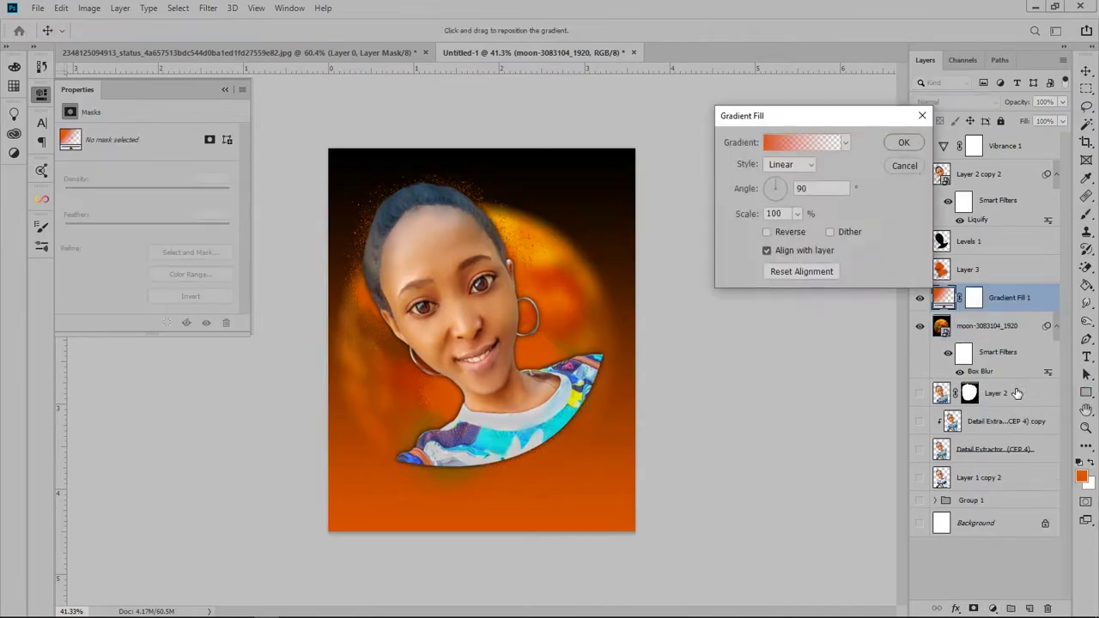
click(790, 140)
double_click(631, 307)
click(578, 384)
click(876, 203)
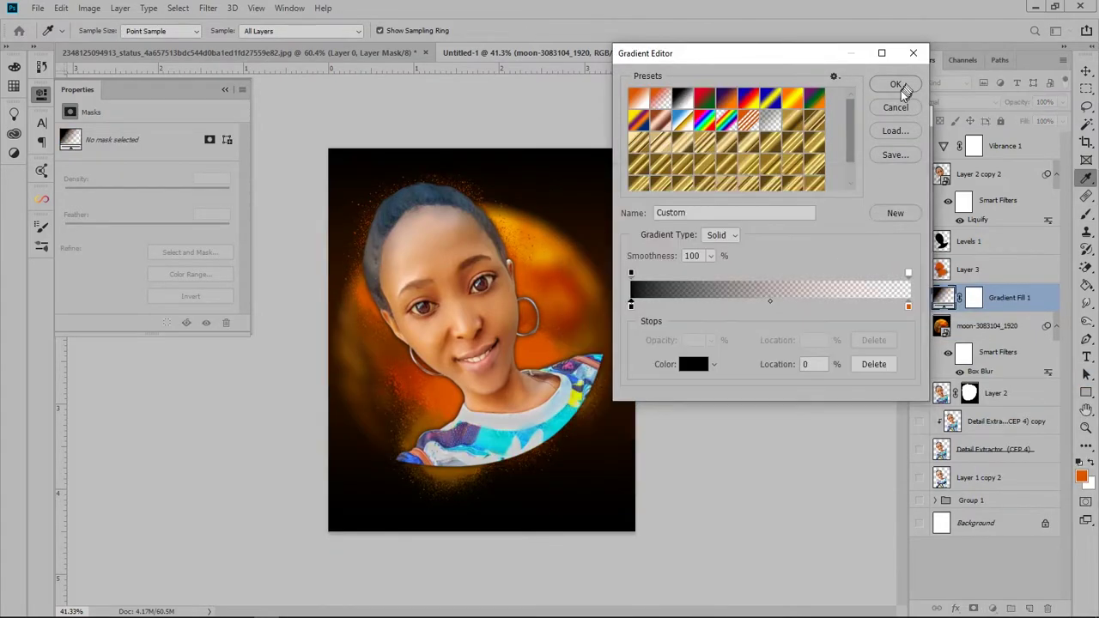
click(896, 83)
Make the gradient fill radial and reversed at 45% scale, and apply it.
click(790, 164)
click(790, 214)
click(767, 232)
click(798, 214)
drag(811, 229, 769, 239)
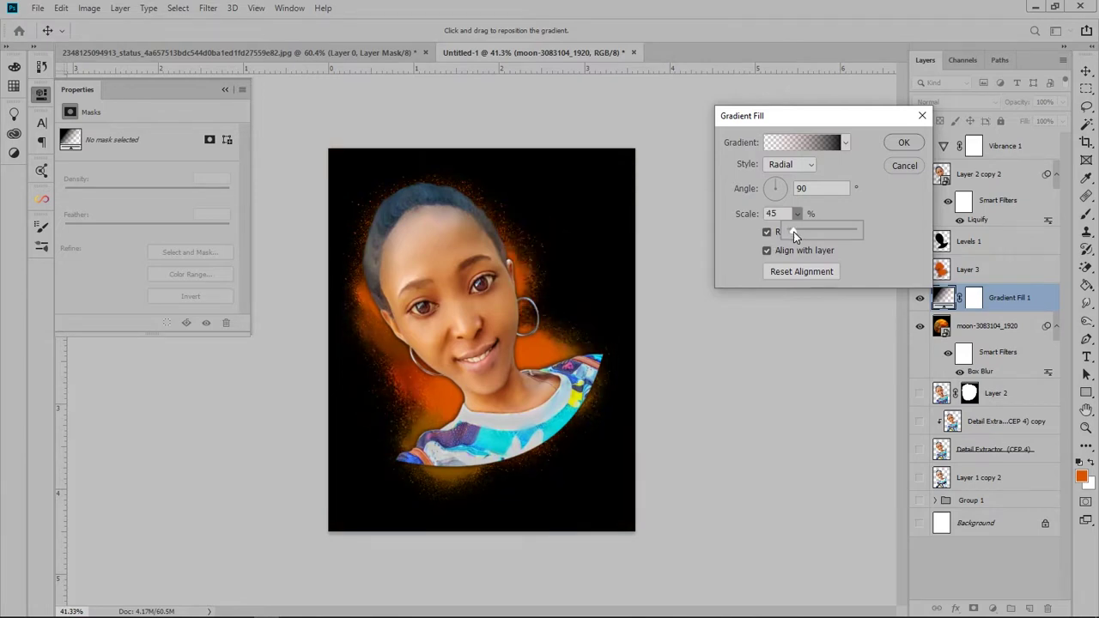
click(898, 144)
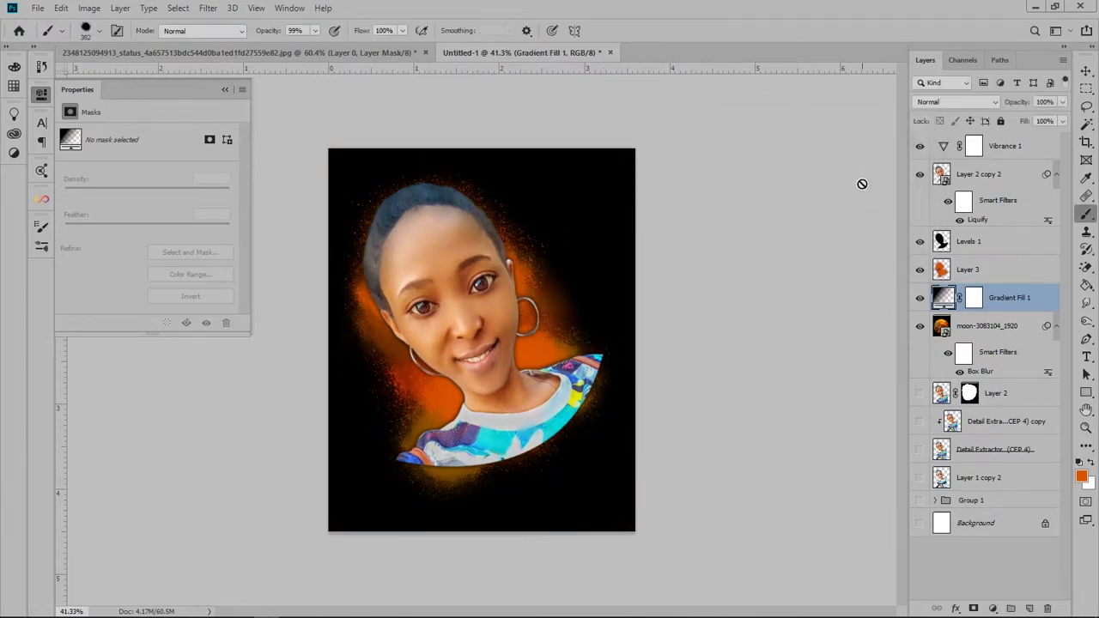
Mask diagonal glitch streaks across the shirt on Layer 2 copy 2 with a streaky brush.
click(974, 608)
click(41, 245)
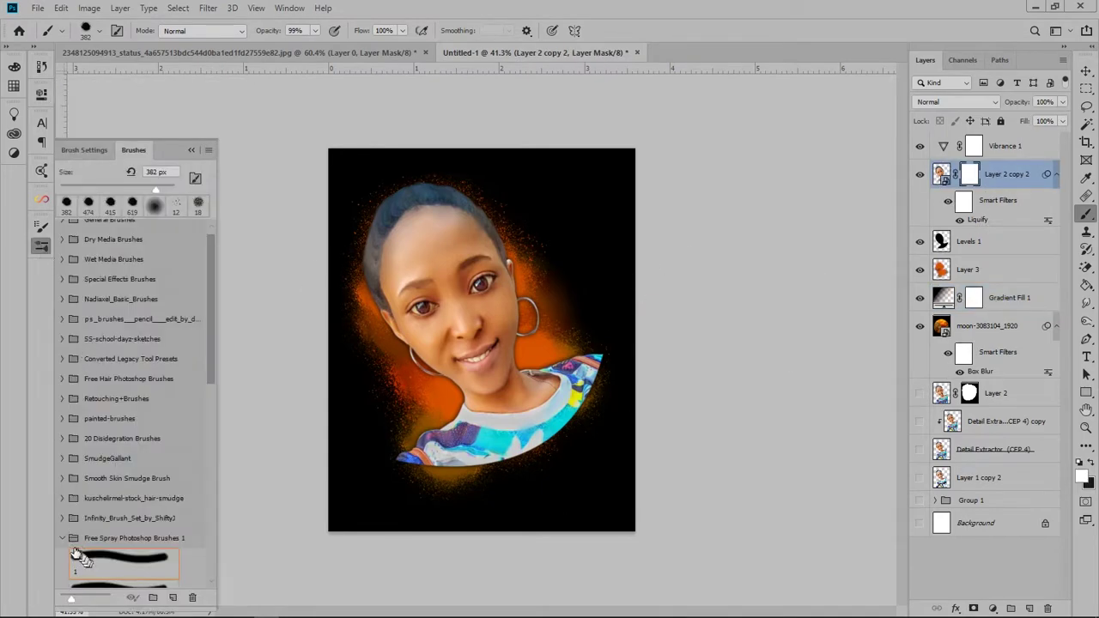
scroll(129, 455, down, 10)
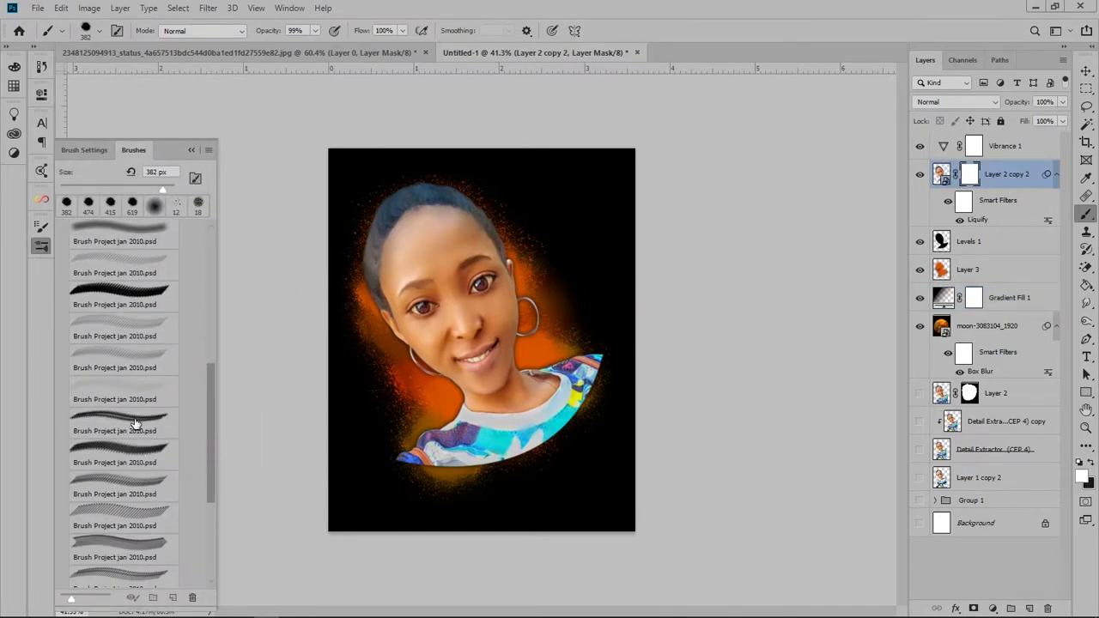
click(136, 488)
drag(575, 397, 449, 508)
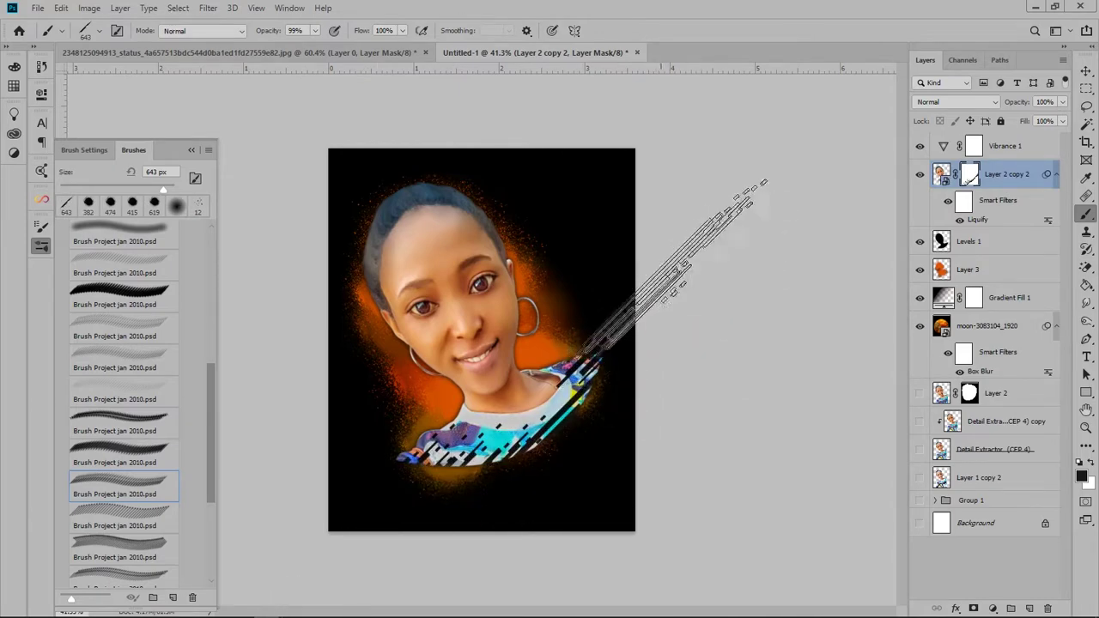
Add a Curves adjustment layer with the curve pulled down to darken.
click(993, 609)
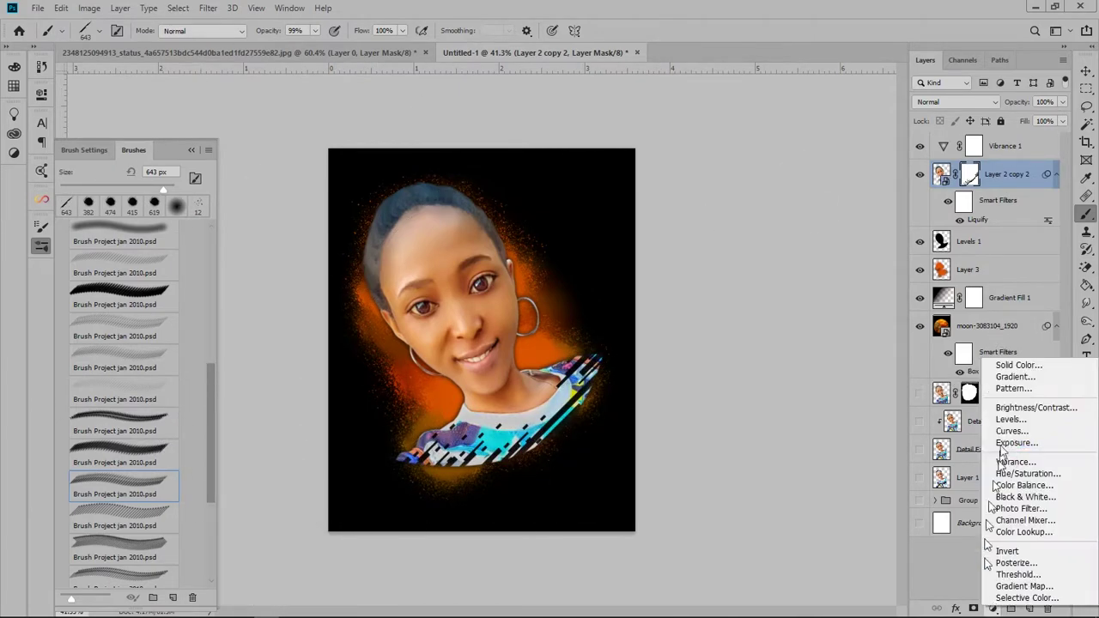
click(1015, 433)
drag(148, 248, 140, 274)
Invert the Curves 1 mask to black and choose the Soft Round brush.
click(974, 174)
key(ctrl+i)
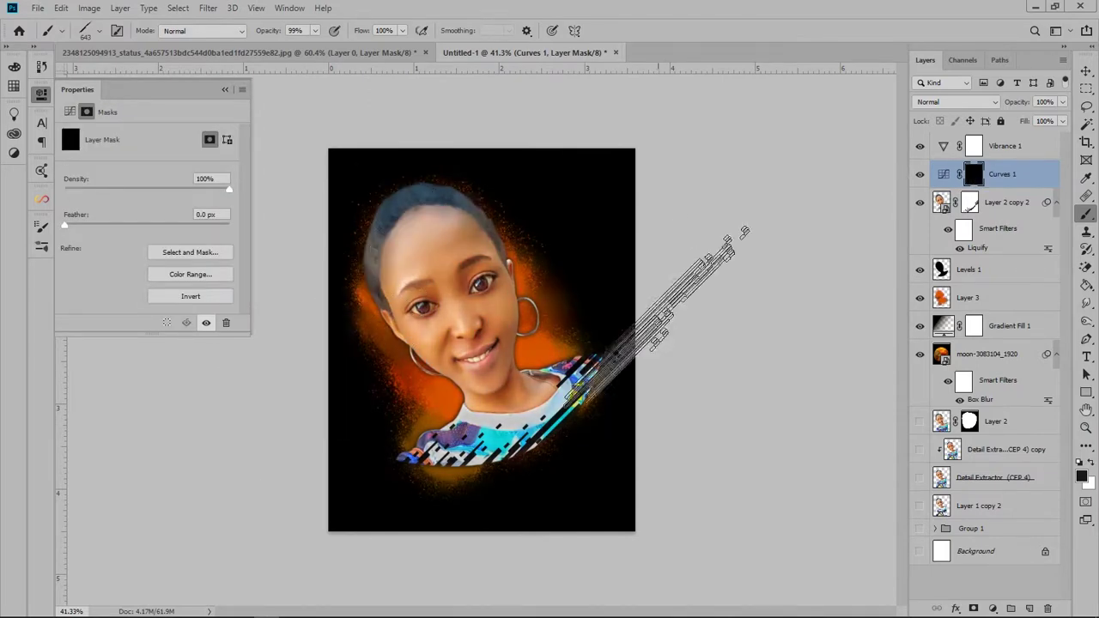
click(41, 245)
scroll(129, 386, up, 5)
scroll(129, 386, up, 5)
click(120, 251)
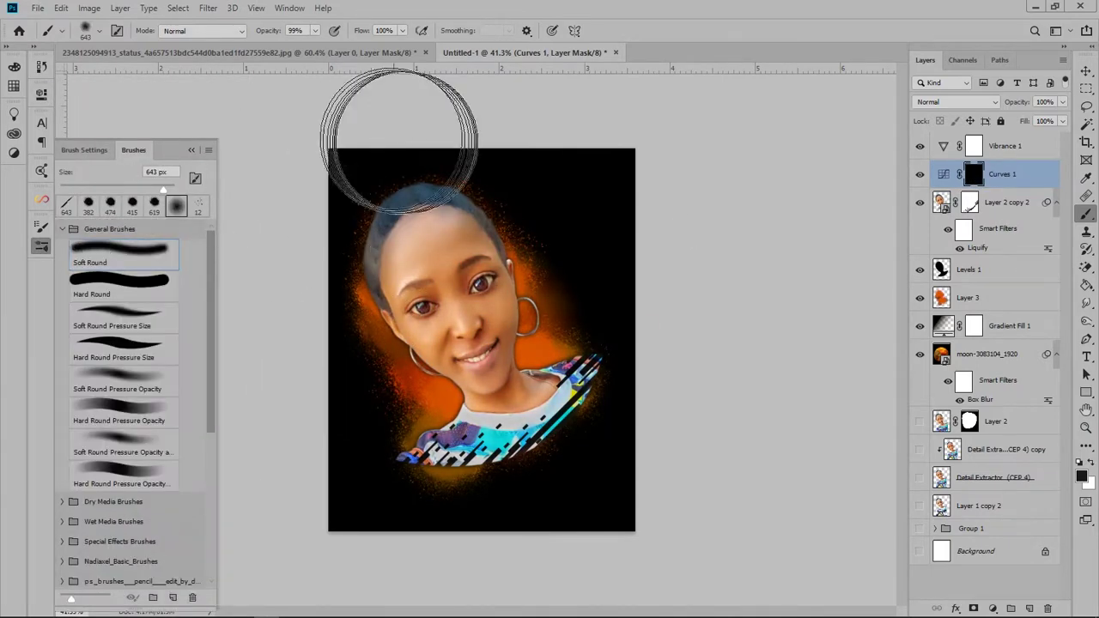
Paint the darkening onto the grey hair edges with a smaller brush.
drag(268, 31, 239, 33)
drag(417, 172, 378, 176)
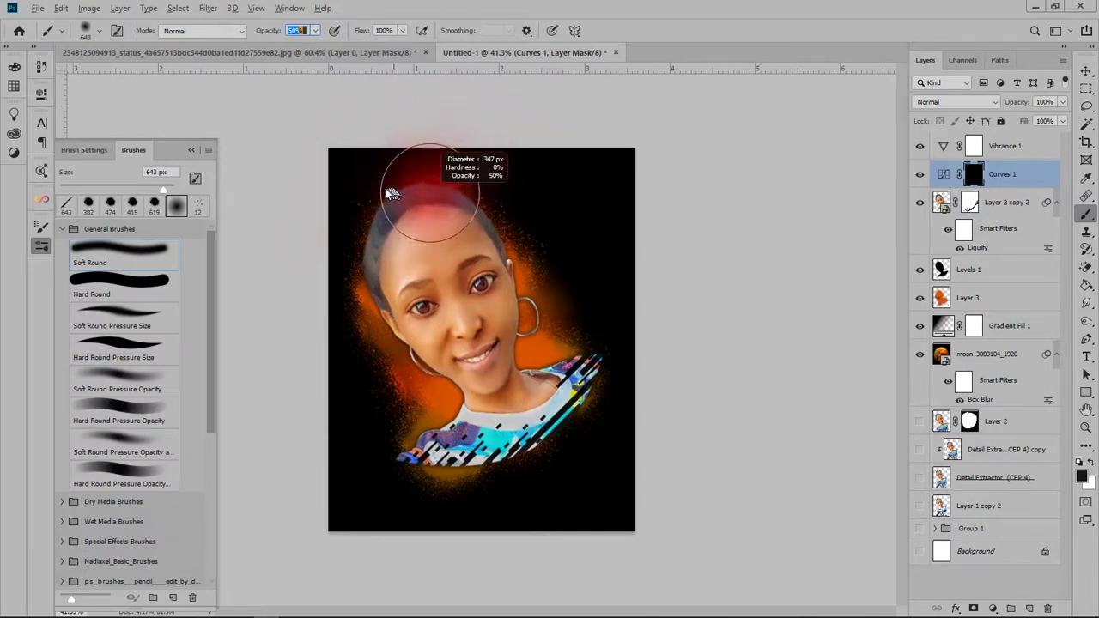
scroll(388, 229, up, 3)
mouse_move(491, 307)
mouse_down()
mouse_move(501, 318)
mouse_move(477, 280)
mouse_up()
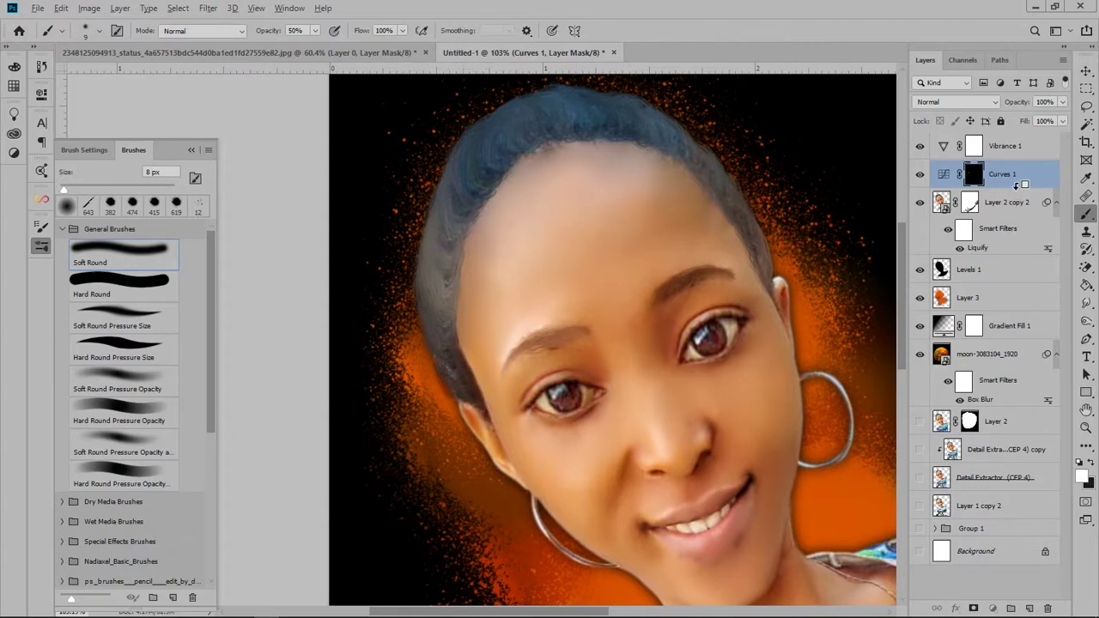
drag(432, 341, 444, 330)
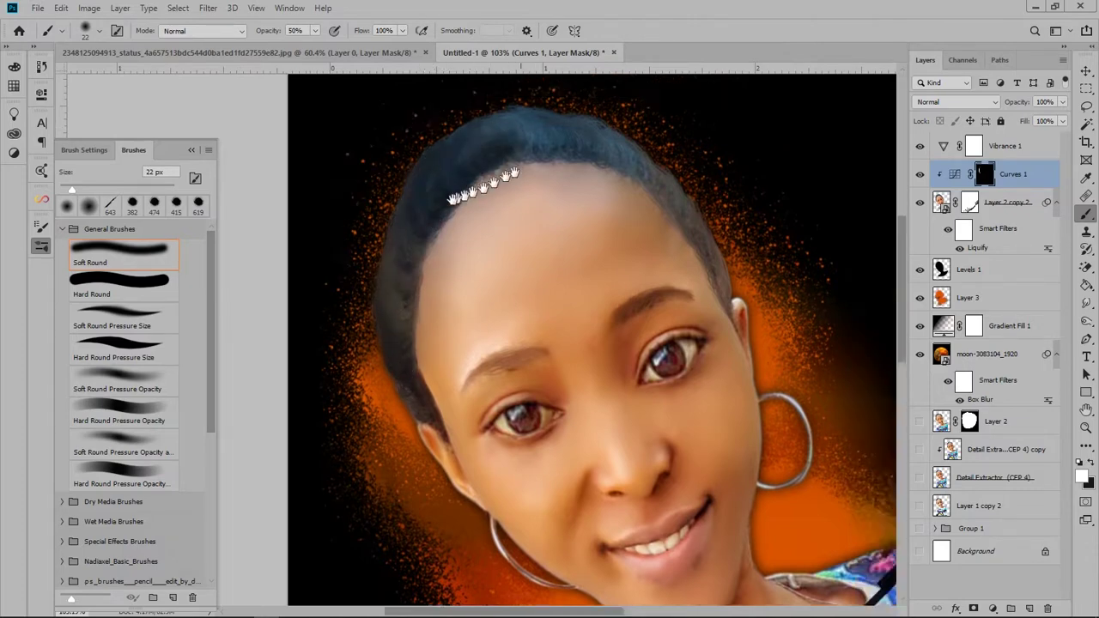
drag(488, 157, 418, 176)
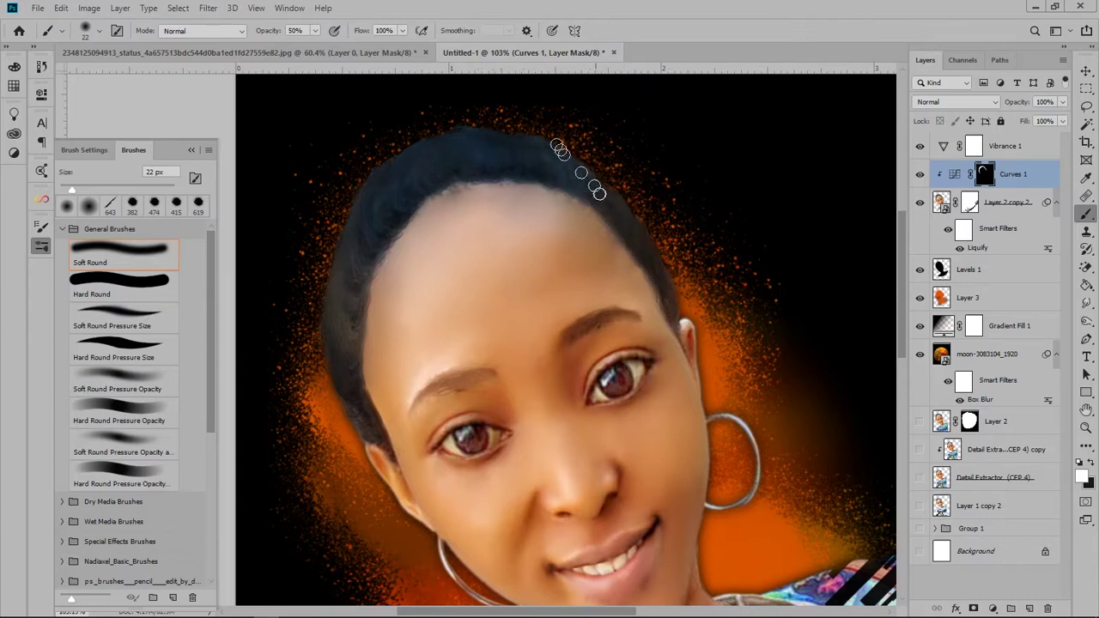
Set Curves 1 Blend If underlying-layer shadows to 38, keeping full highlights.
double_click(1026, 168)
drag(716, 253, 807, 320)
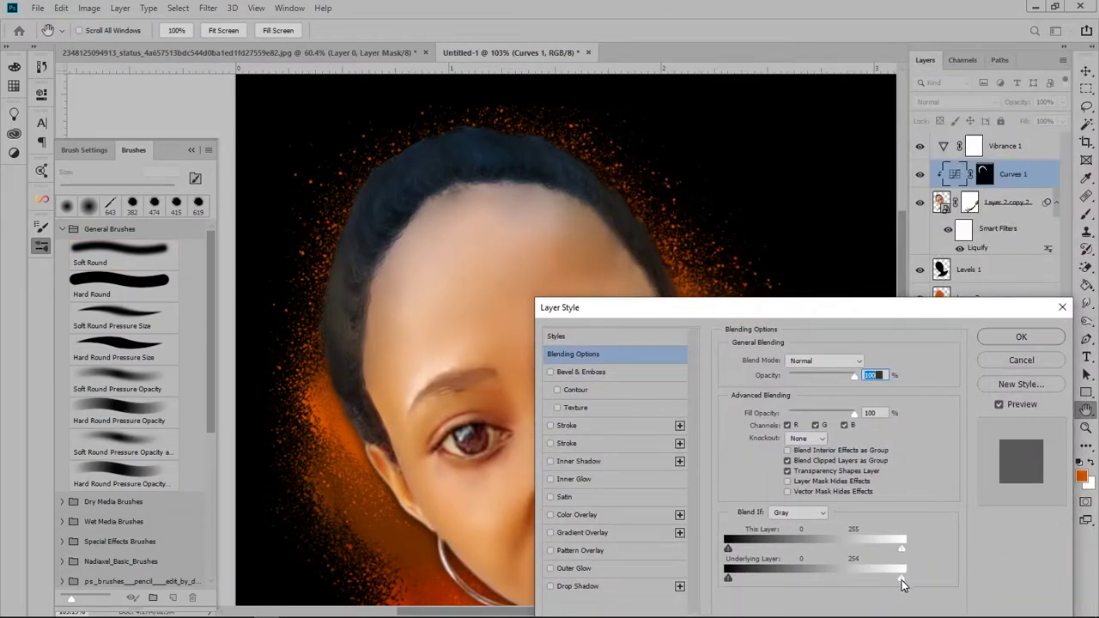
drag(803, 578, 902, 577)
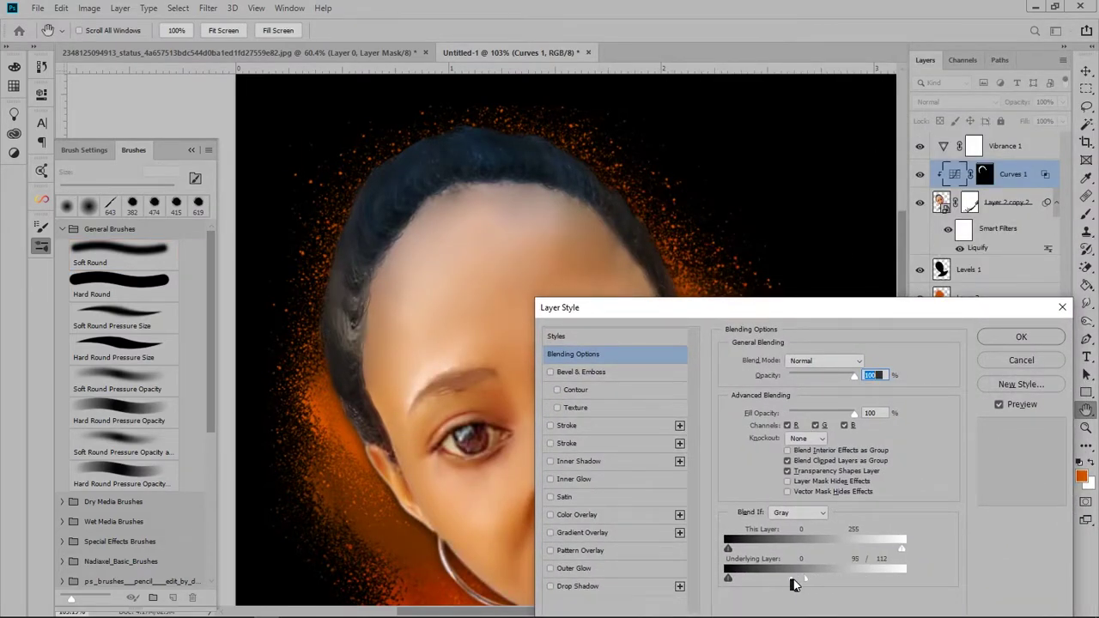
drag(729, 578, 761, 577)
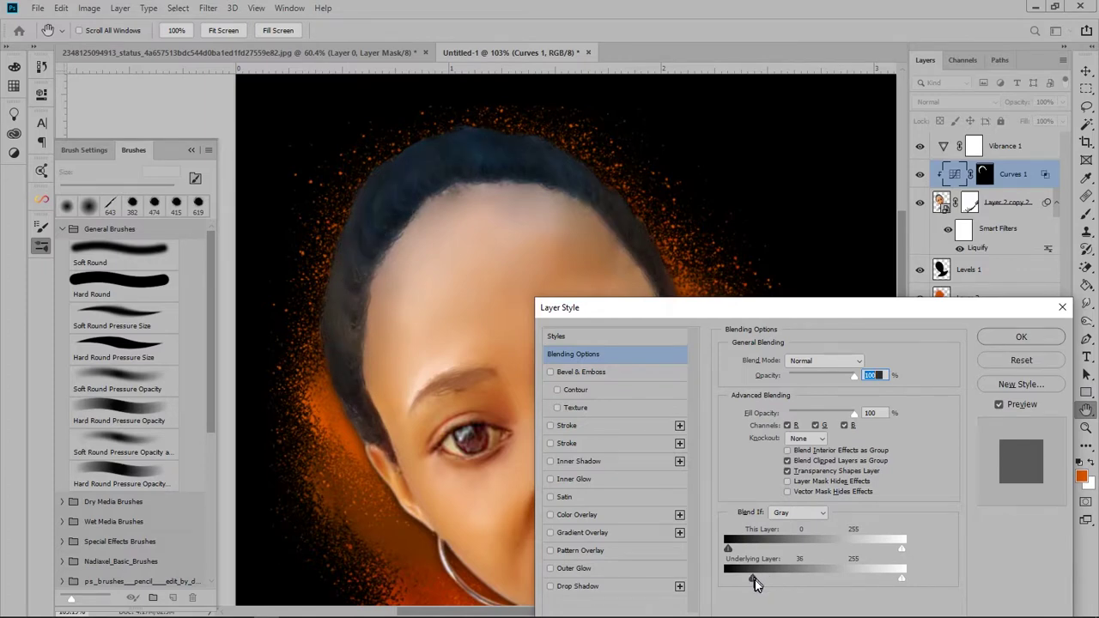
click(1021, 336)
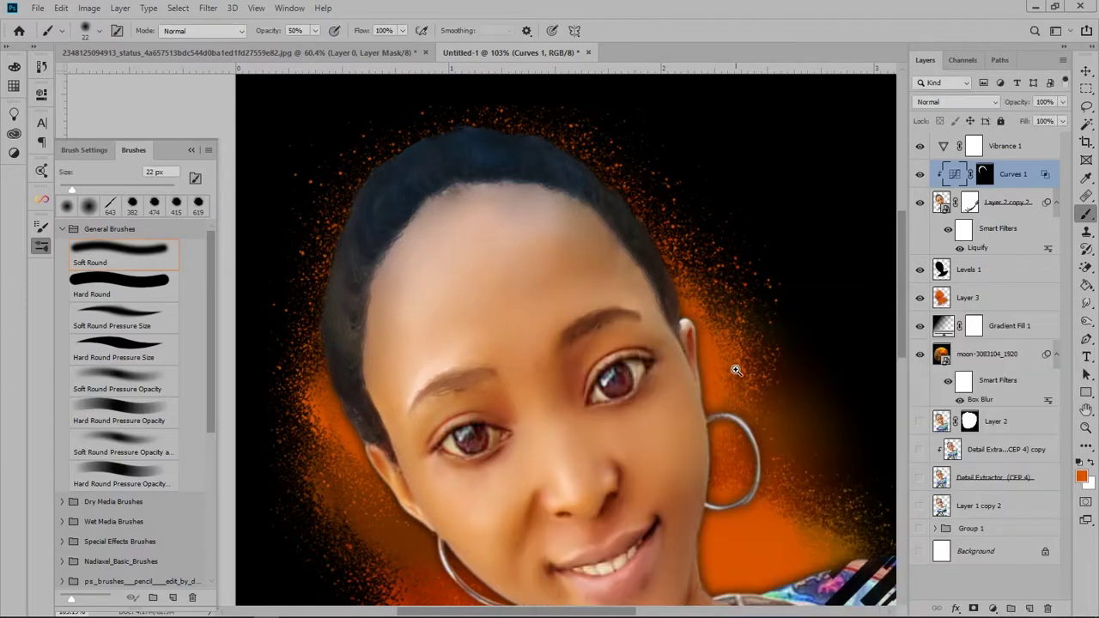
Fit the image to the window, target the Layer 2 copy 2 mask and enlarge the brush.
key(ctrl+0)
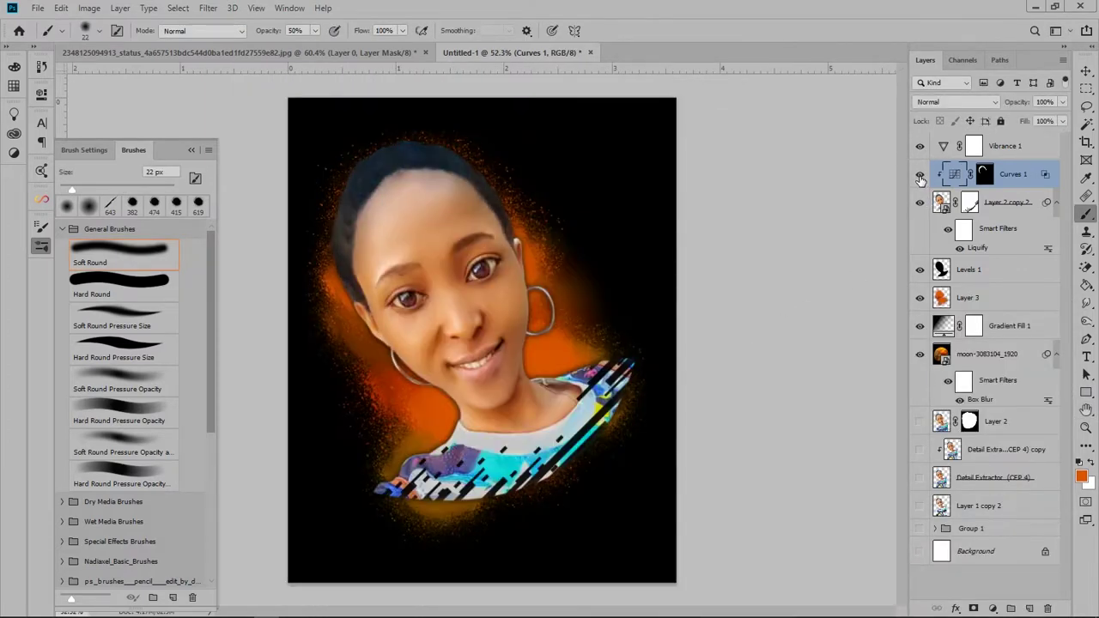
scroll(547, 421, down, 2)
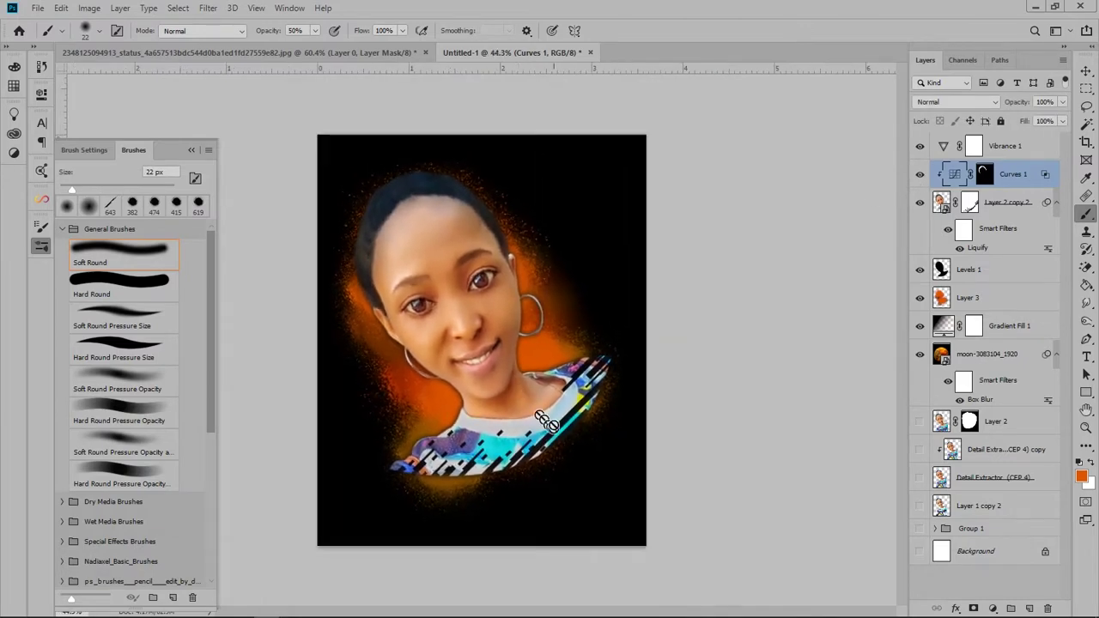
scroll(546, 421, up, 2)
scroll(550, 417, down, 3)
scroll(559, 409, up, 1)
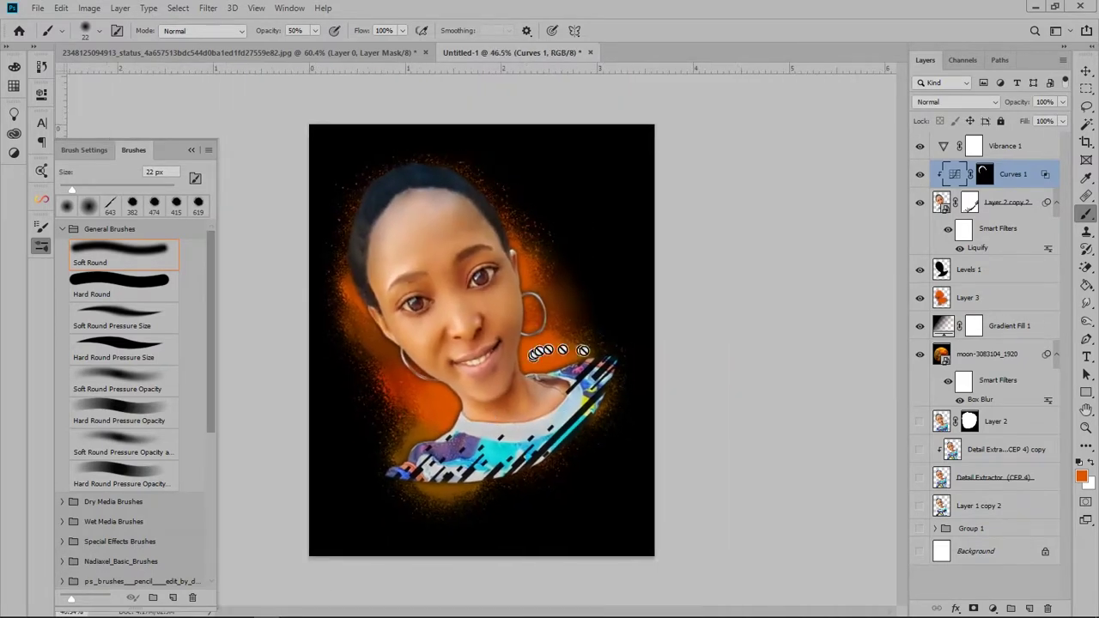
click(966, 206)
mouse_move(434, 320)
mouse_down()
mouse_move(515, 509)
mouse_move(584, 460)
mouse_move(633, 363)
mouse_move(458, 484)
mouse_move(614, 430)
mouse_up()
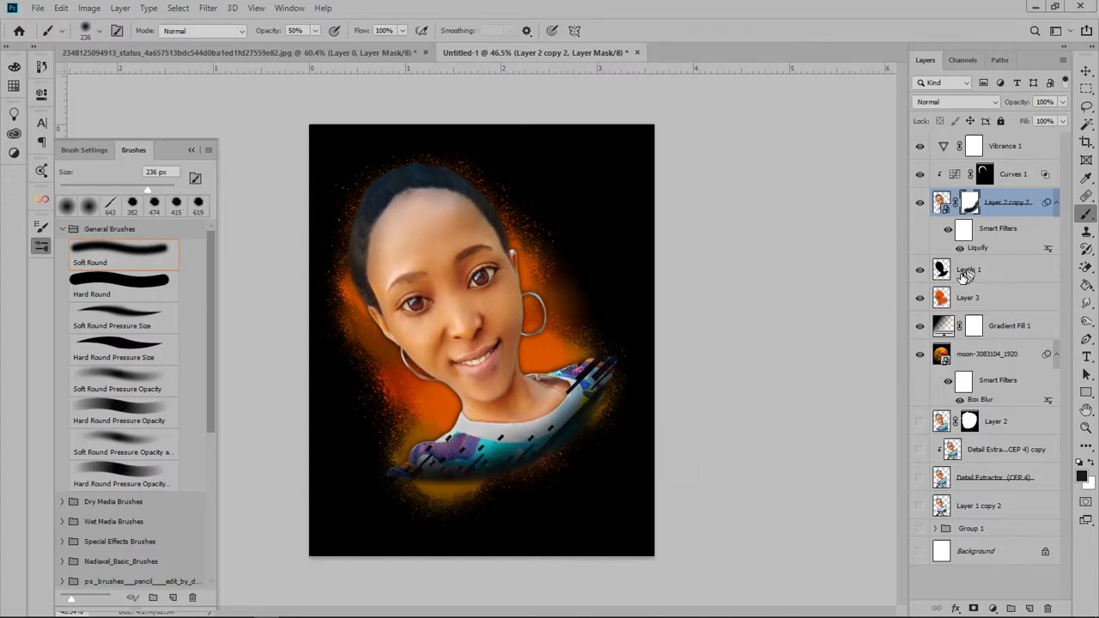
Paint the Levels 1 mask to soften the lower-shirt glow, then open Vibrance 1 settings.
click(966, 271)
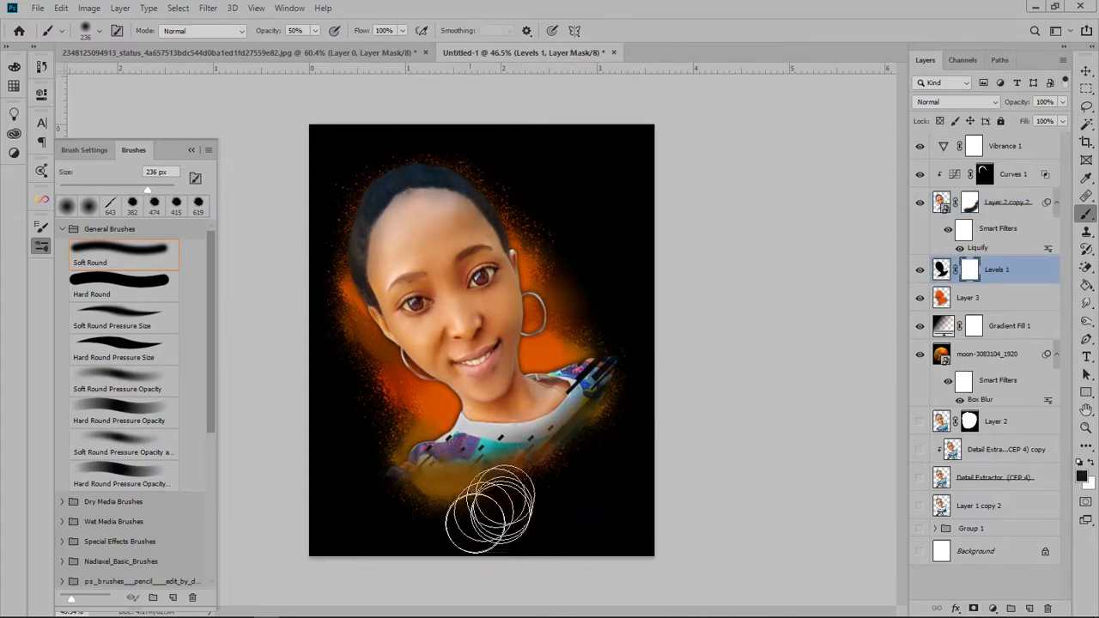
mouse_move(490, 508)
mouse_down()
mouse_move(643, 380)
mouse_move(434, 504)
mouse_move(554, 473)
mouse_up()
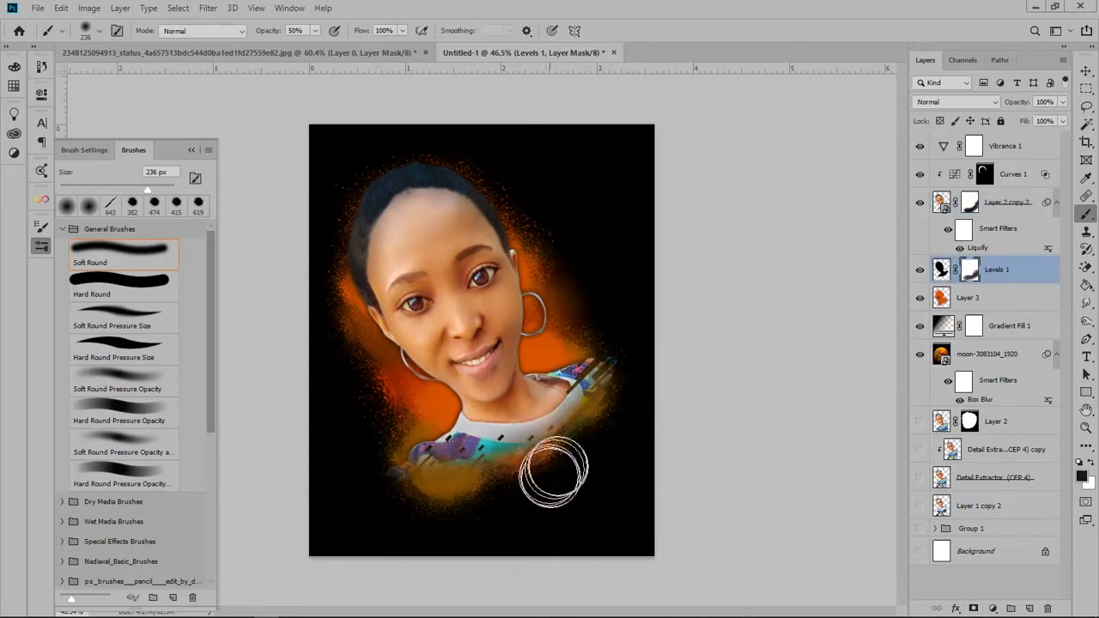
scroll(589, 473, down, 3)
scroll(601, 473, up, 2)
scroll(601, 473, up, 1)
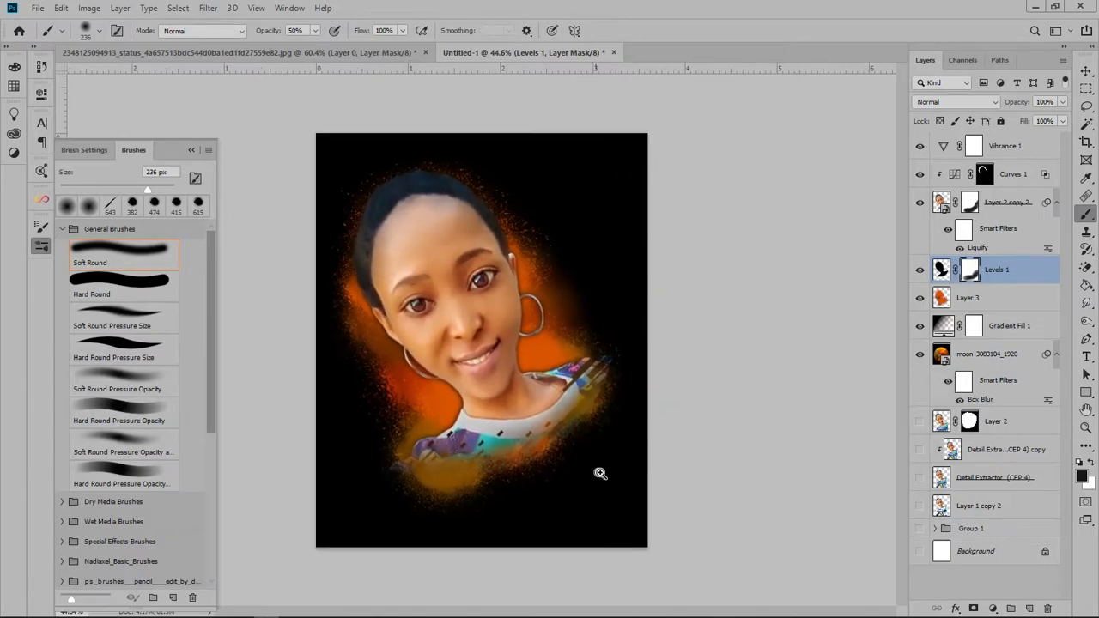
scroll(601, 473, up, 1)
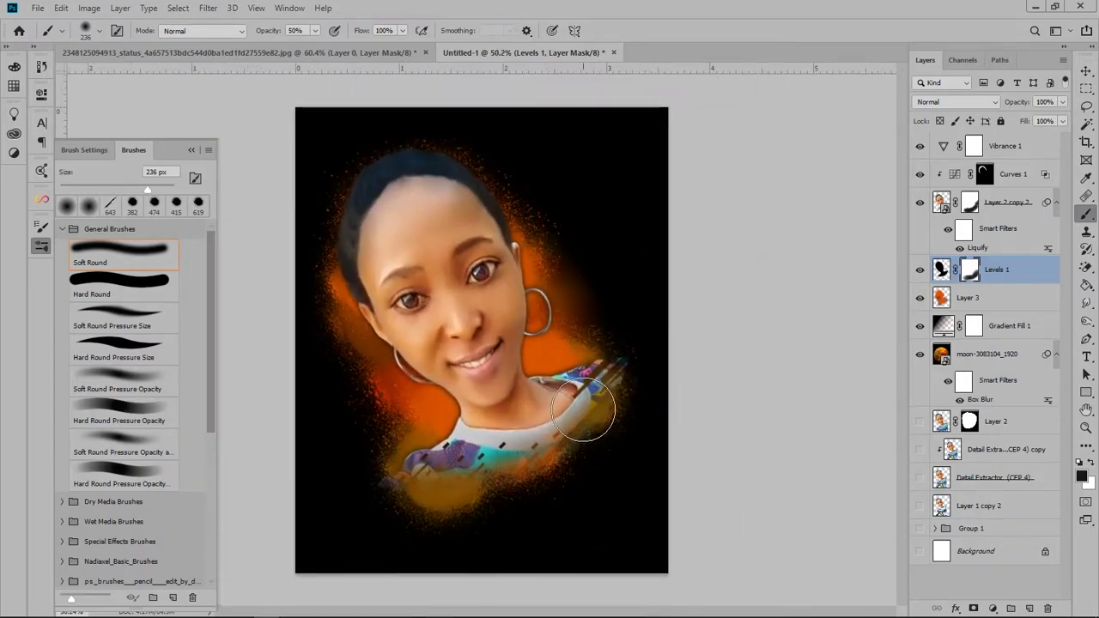
click(990, 206)
double_click(944, 147)
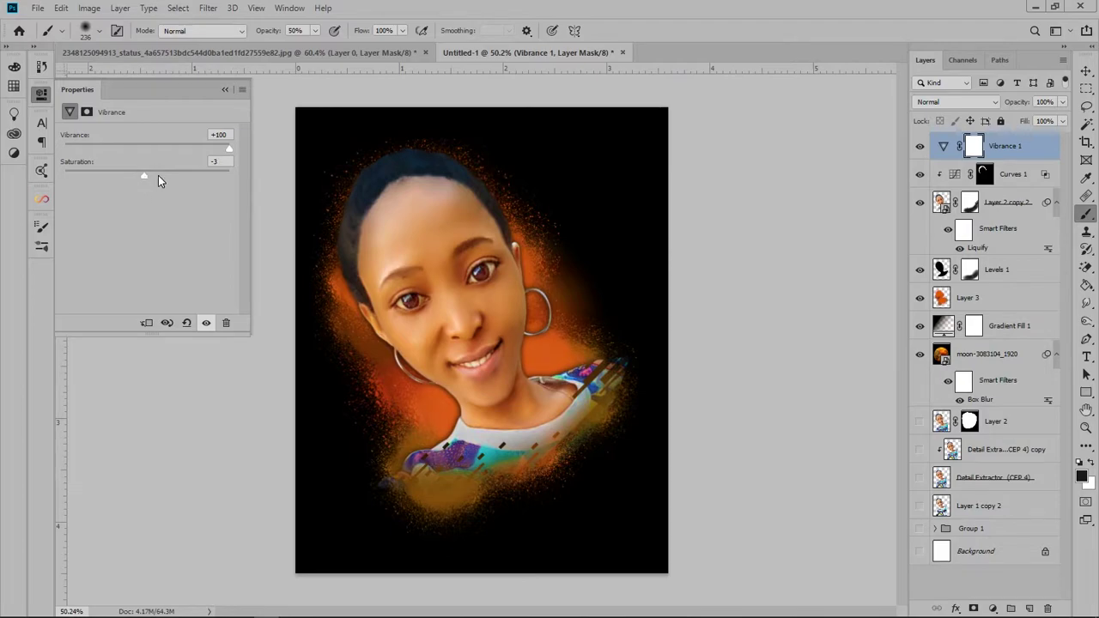
click(225, 89)
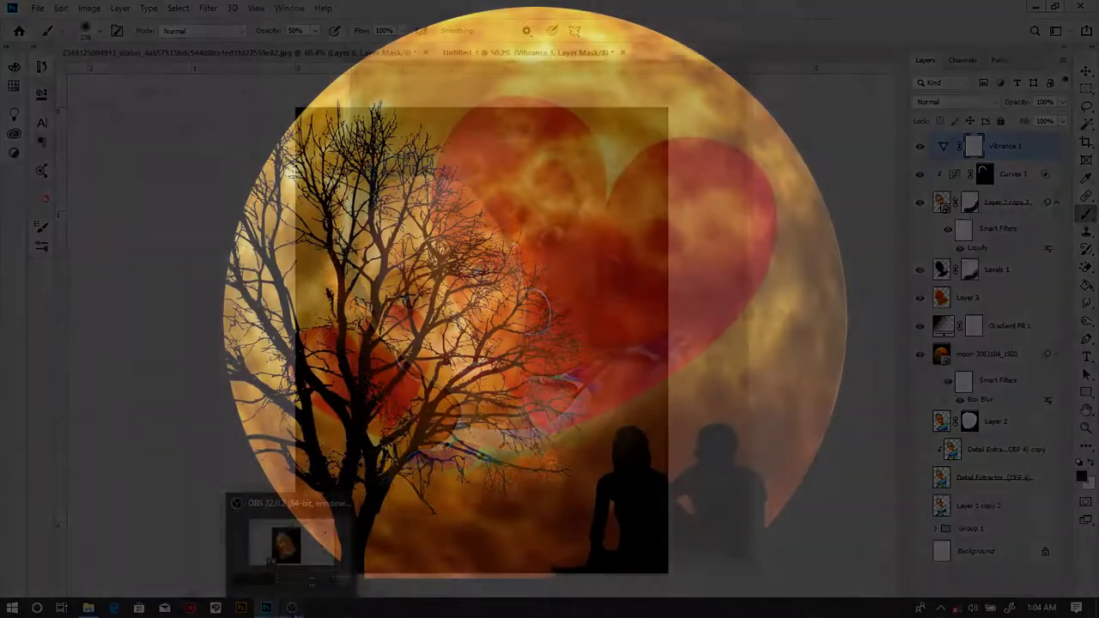